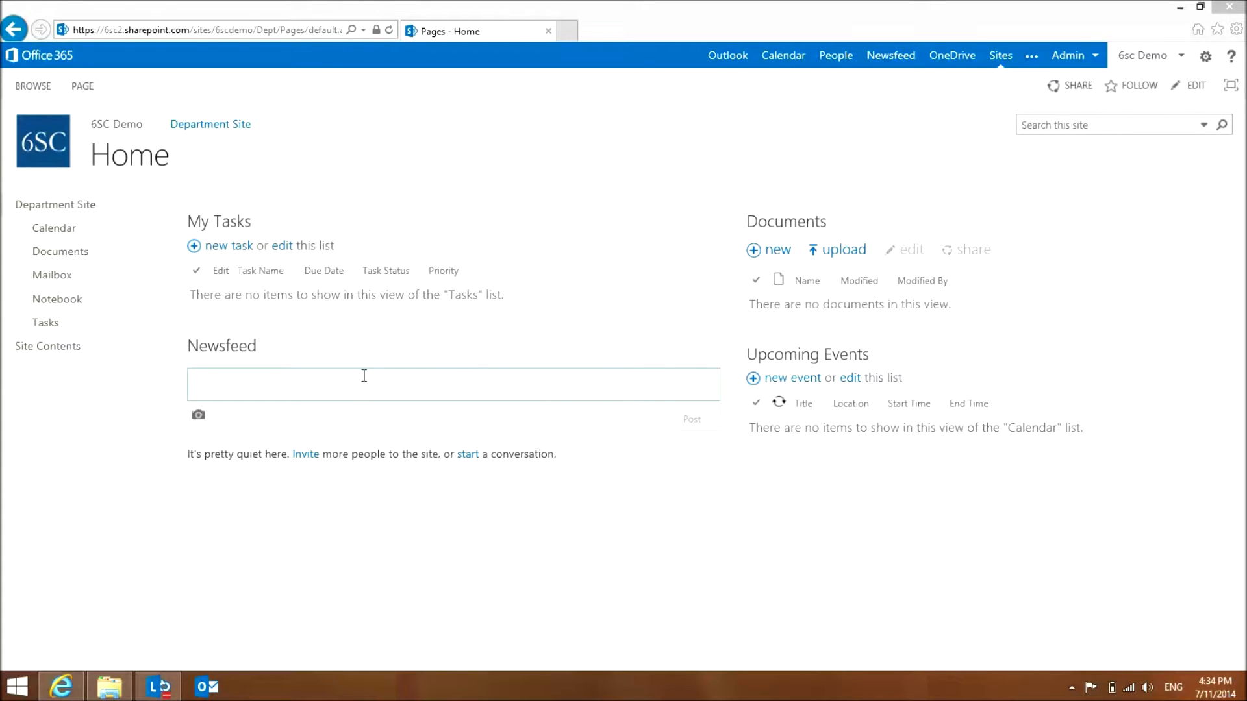
- Post "Use this newsfeed to communicate changes and updates going on in the Department Site!" to the site's newsfeed
click(371, 384)
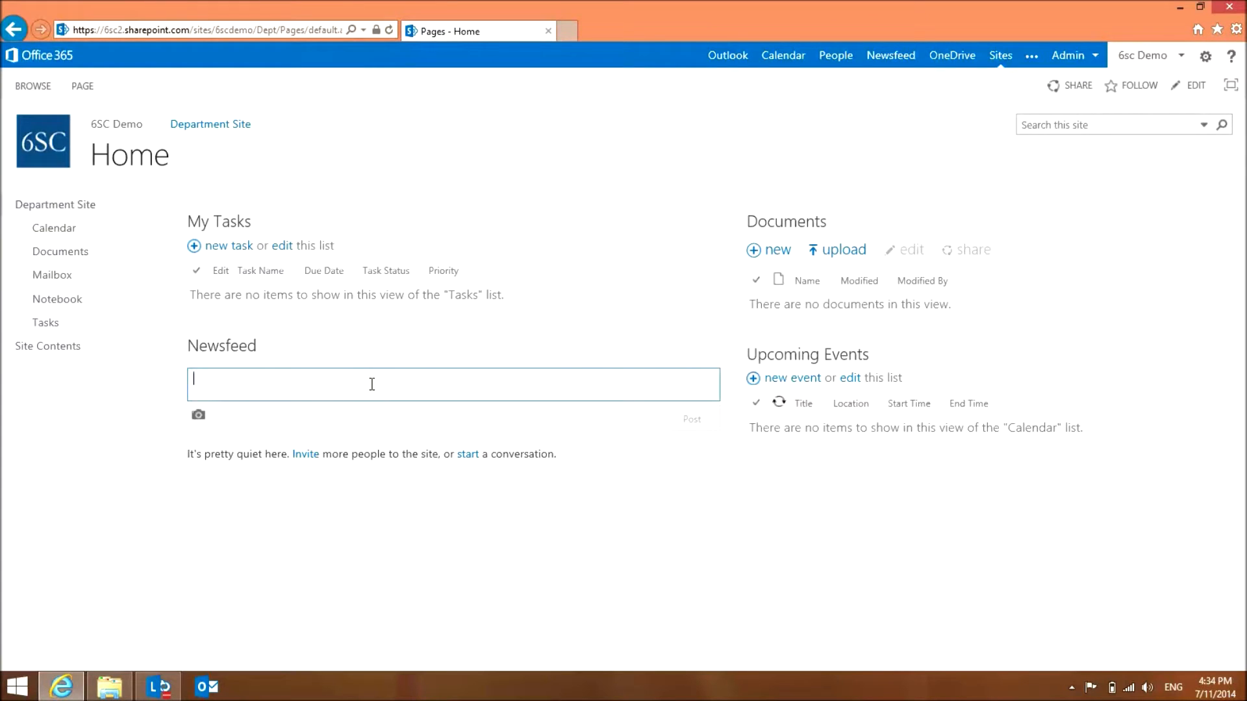
text(Use this newsfeed to communicate changes and updates going on in the Department Site!)
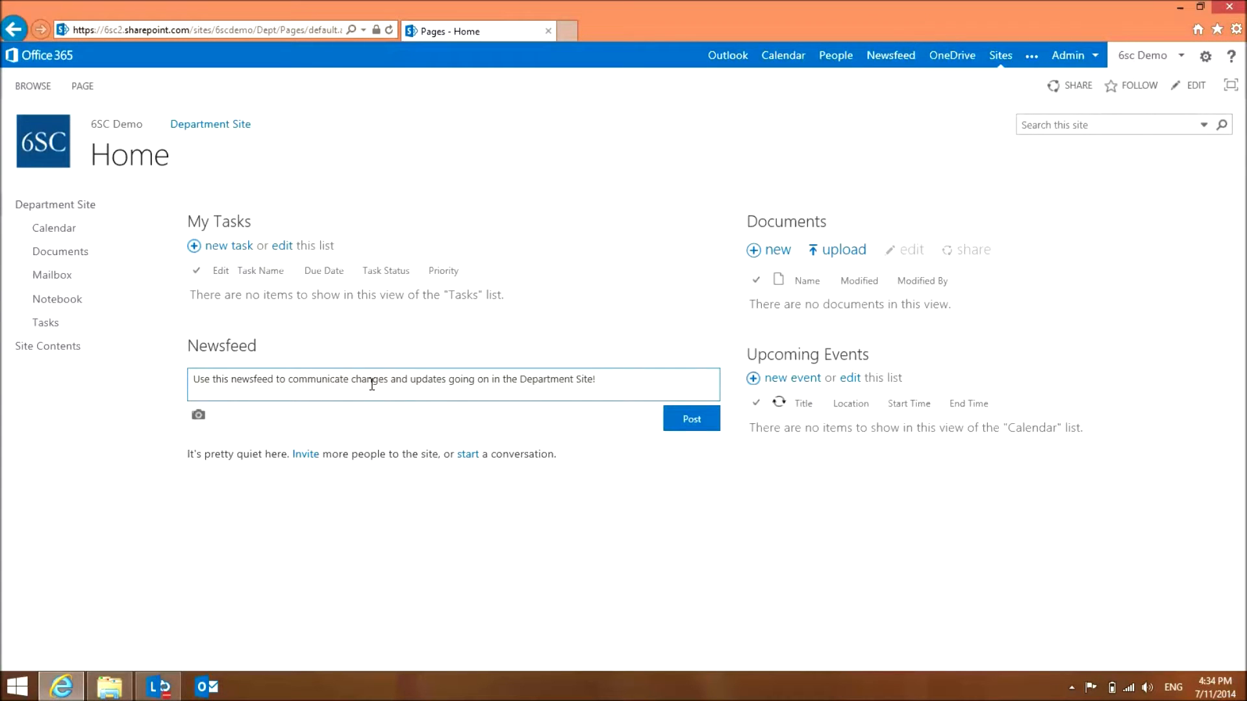
click(684, 420)
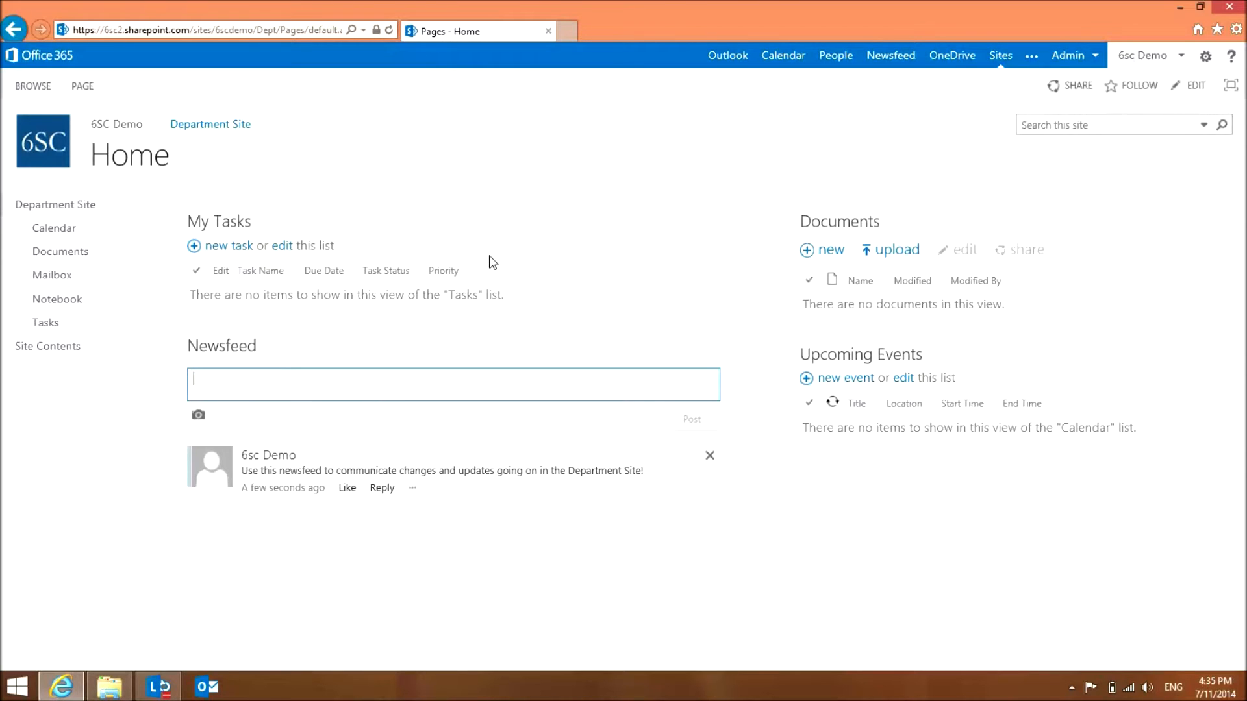
click(553, 240)
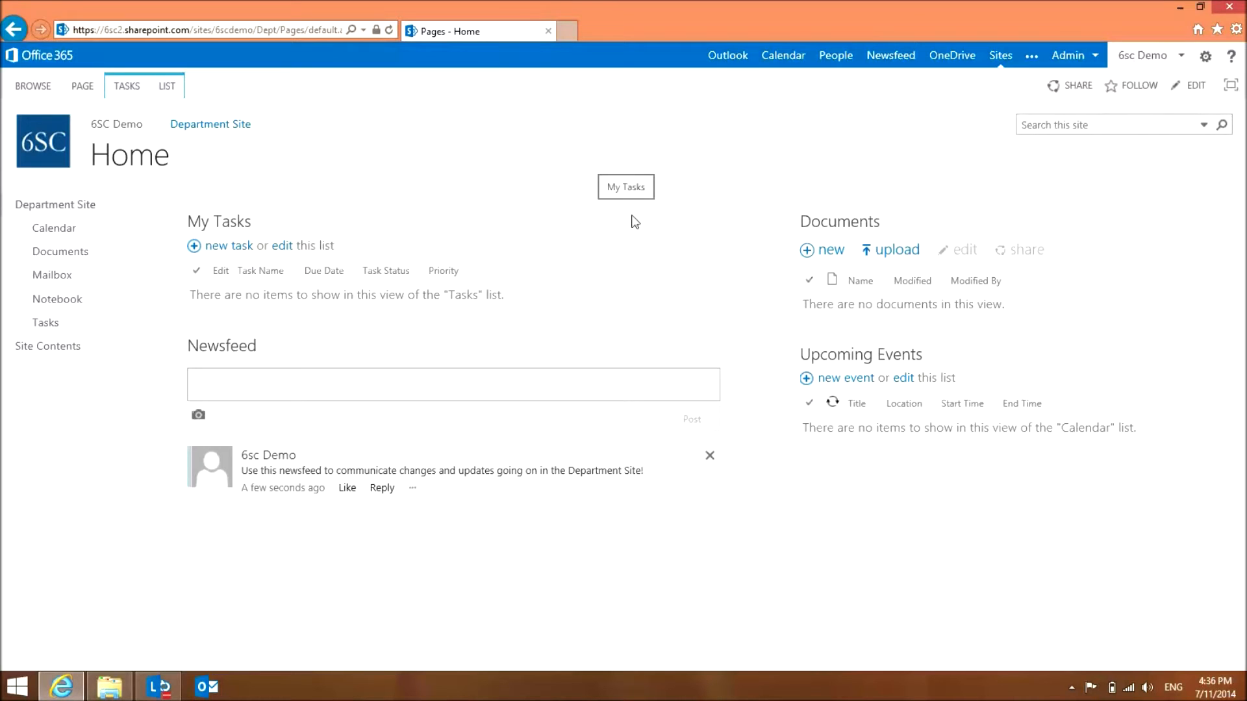
click(757, 162)
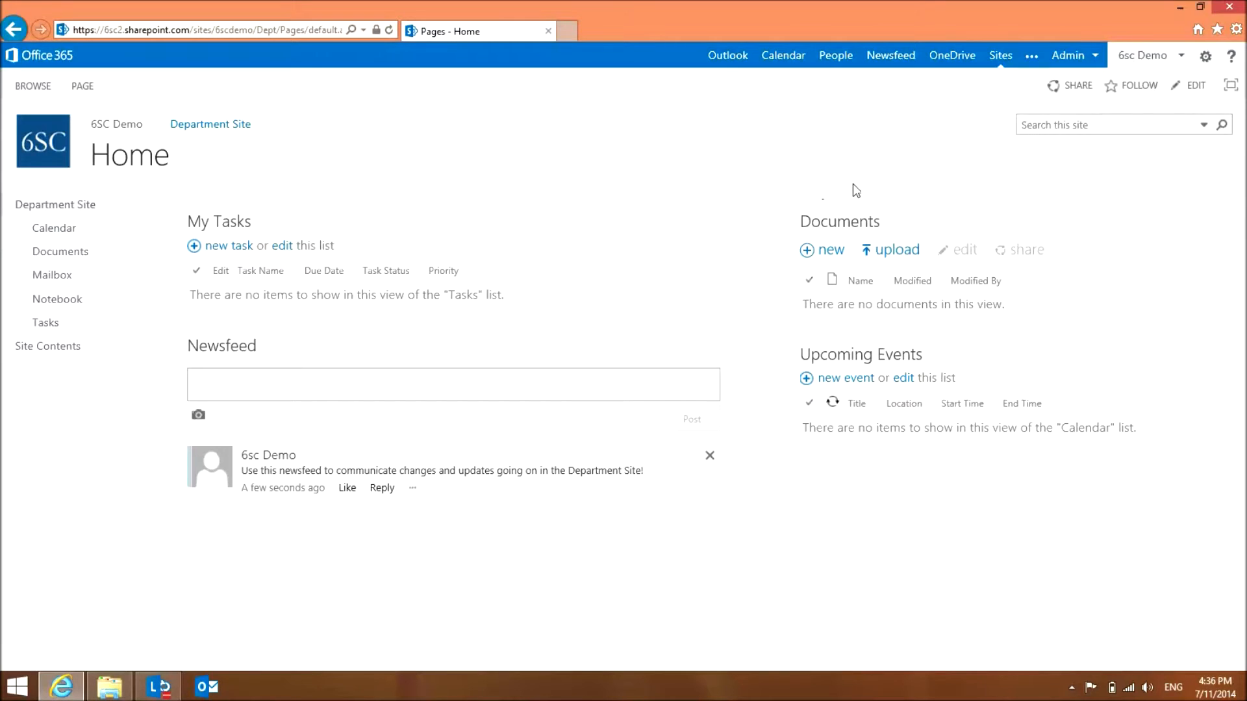
- Open the Documents library and upload List of New Suppliers, New Product Sales Pitch and XT1000 Product Overview from the PA Demo folder
click(823, 226)
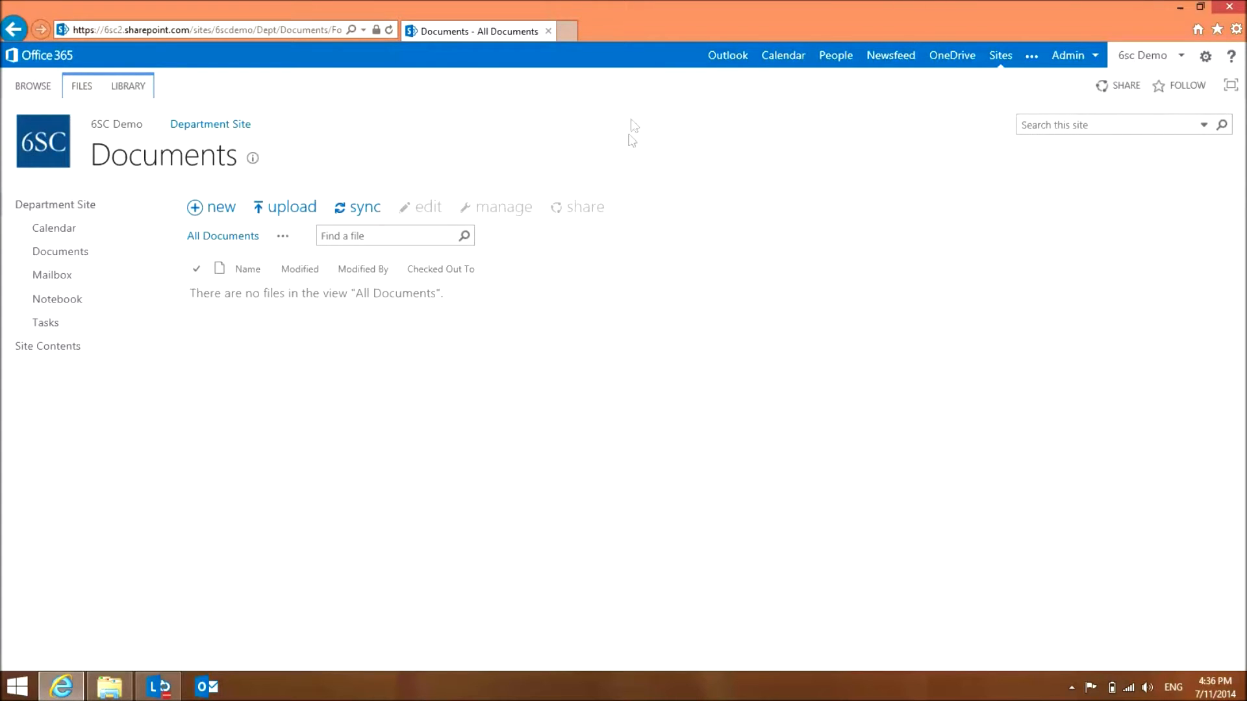
click(110, 688)
click(843, 495)
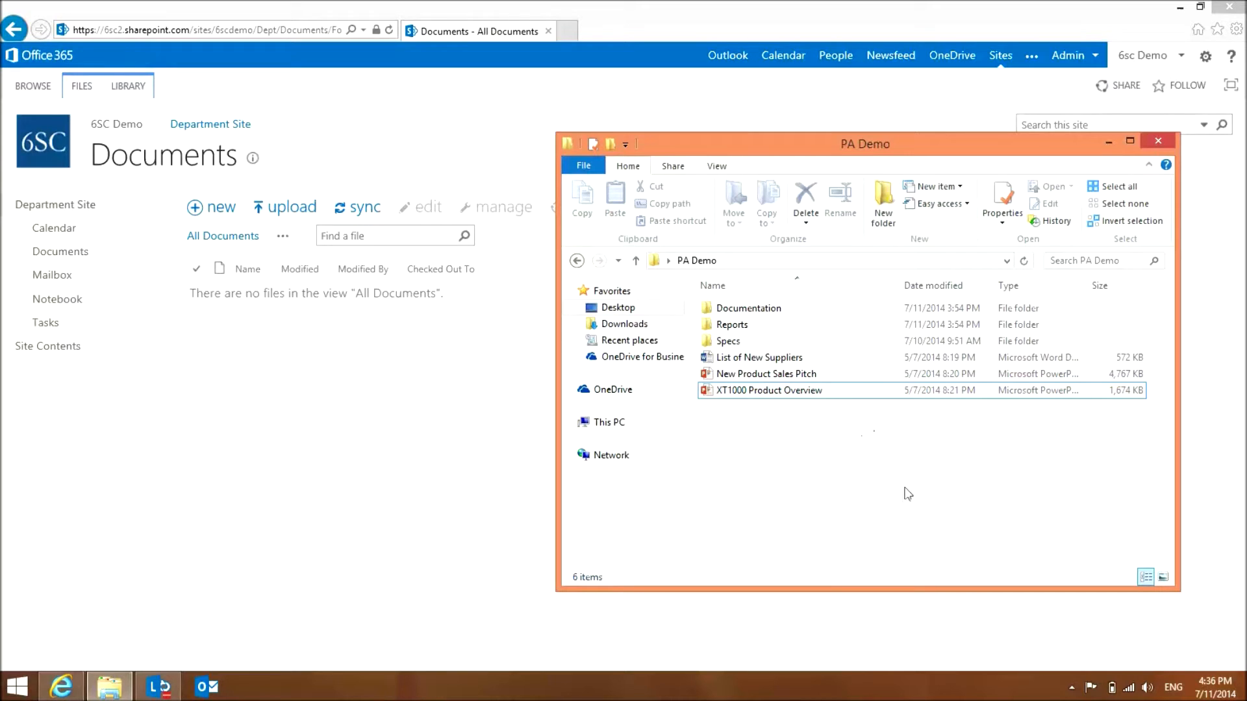
click(867, 358)
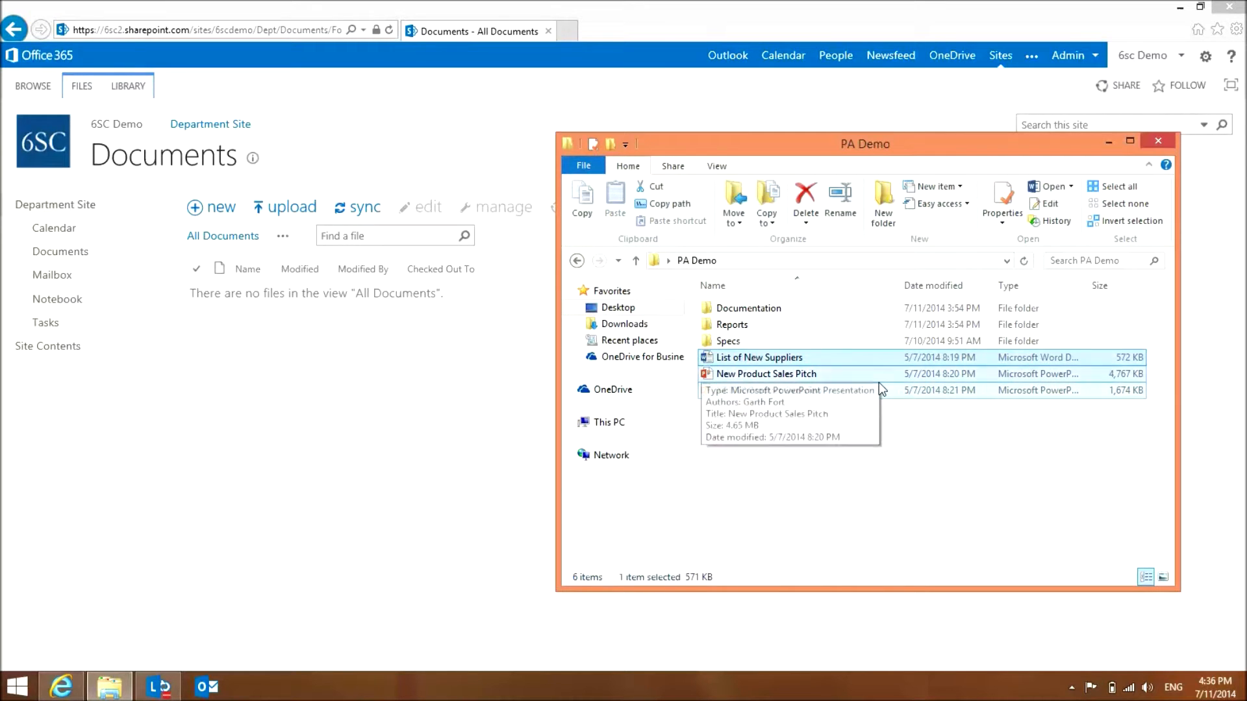
shift+click(879, 387)
drag(876, 370, 408, 283)
click(397, 449)
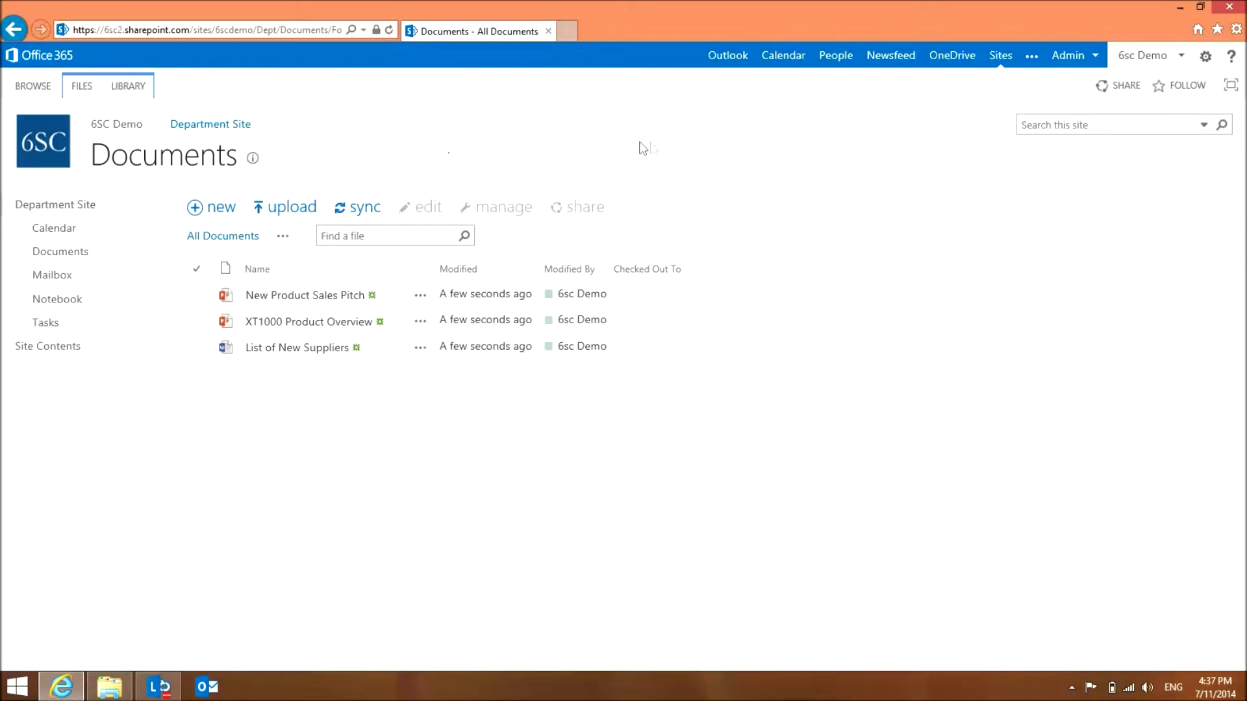
- Upload 2014 Pricing Guidelines, International Marketing Strategies and Product launch brief from the Documentation folder to the library
click(121, 693)
click(905, 454)
double_click(833, 317)
click(837, 312)
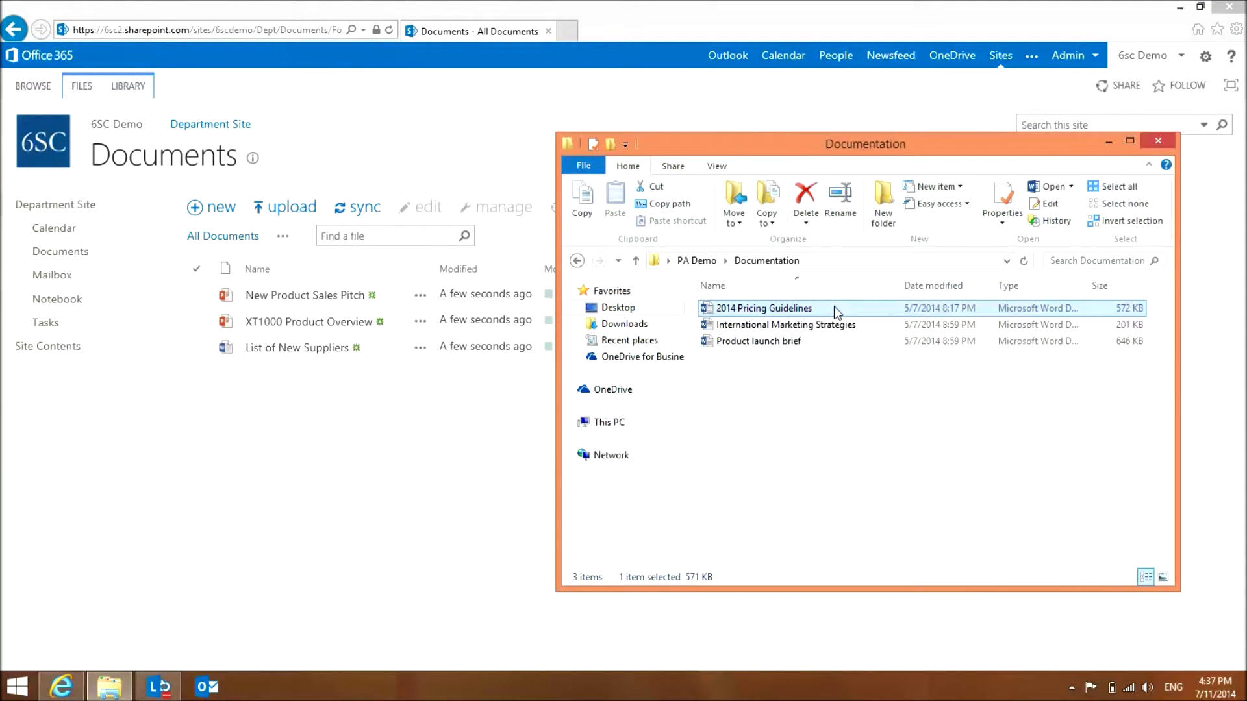
ctrl+click(837, 324)
ctrl+click(812, 341)
drag(812, 341, 496, 327)
click(429, 136)
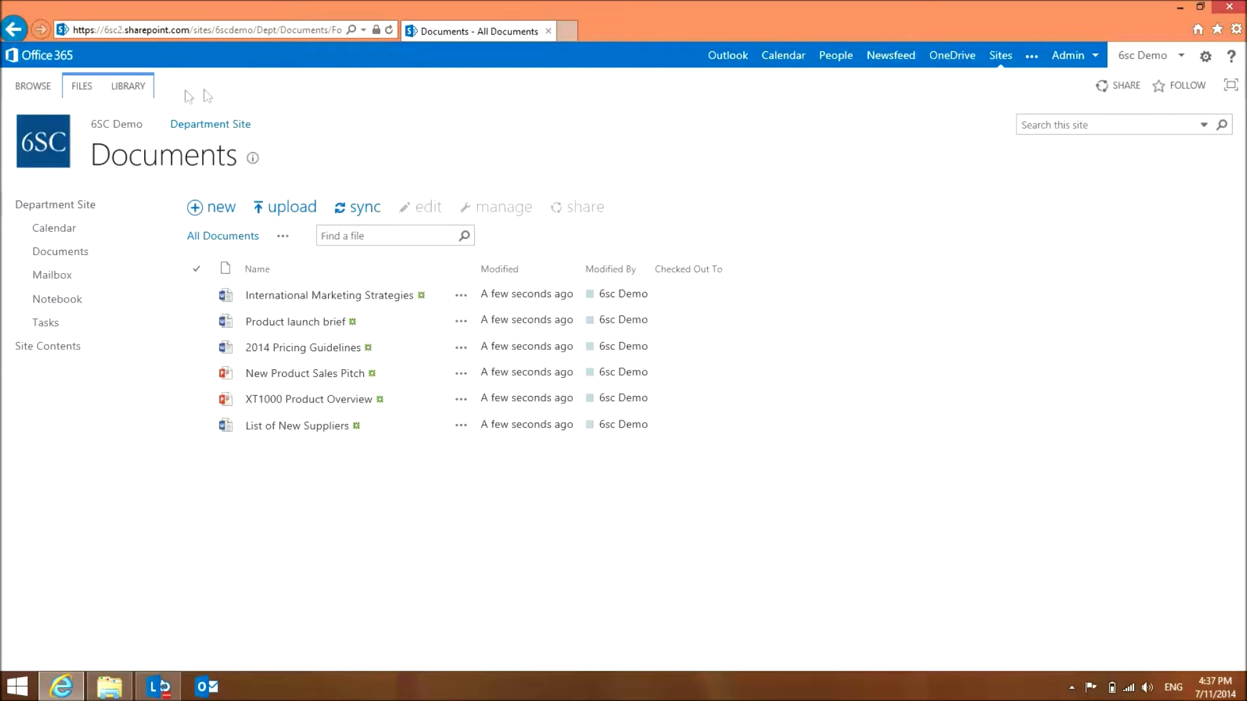
click(79, 92)
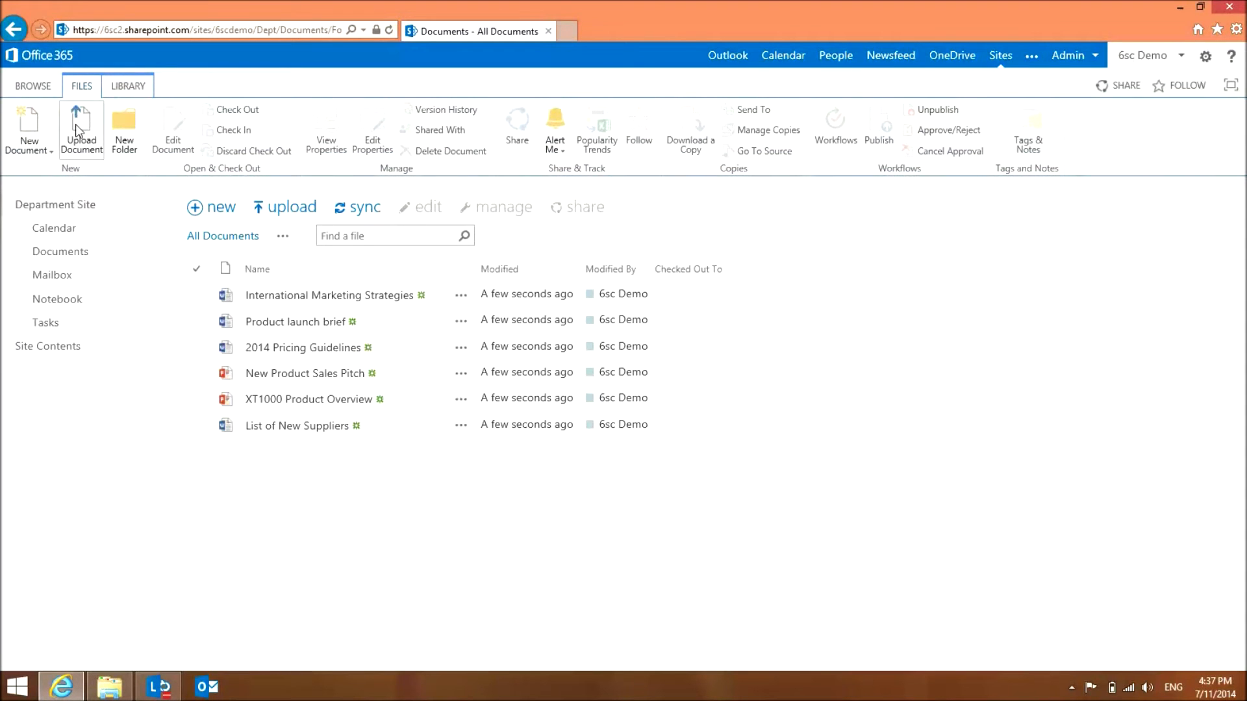
click(76, 125)
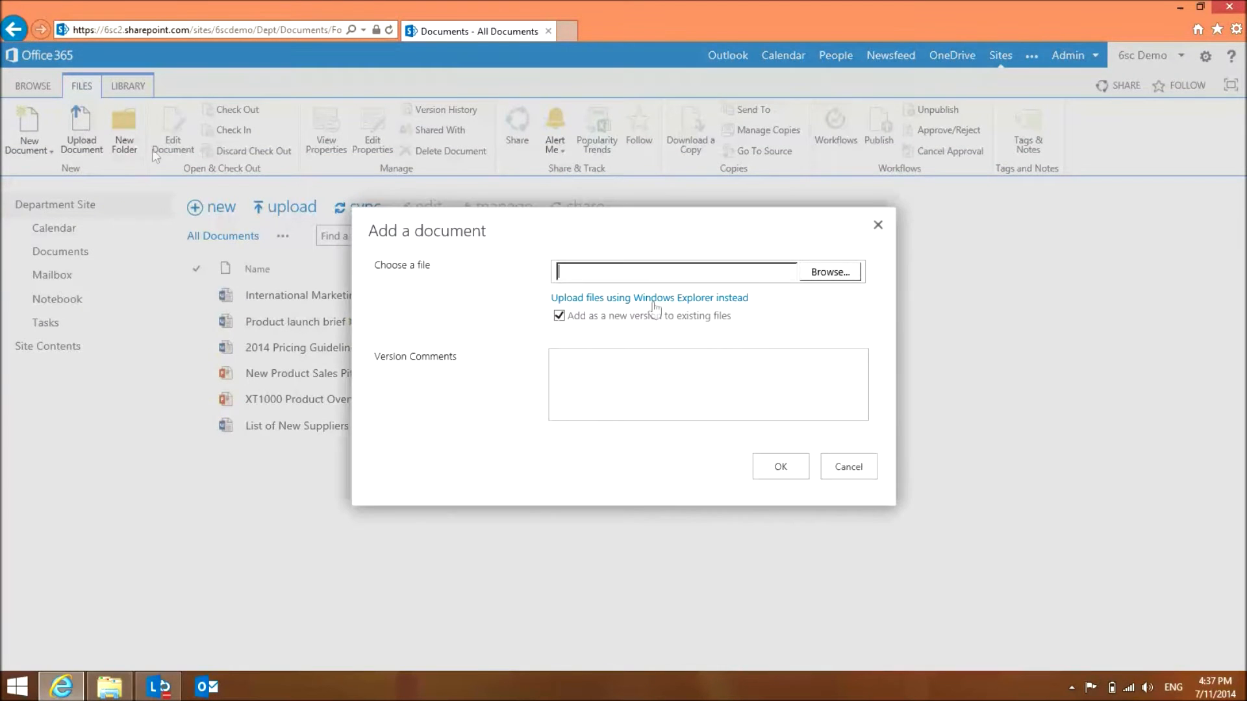
click(813, 271)
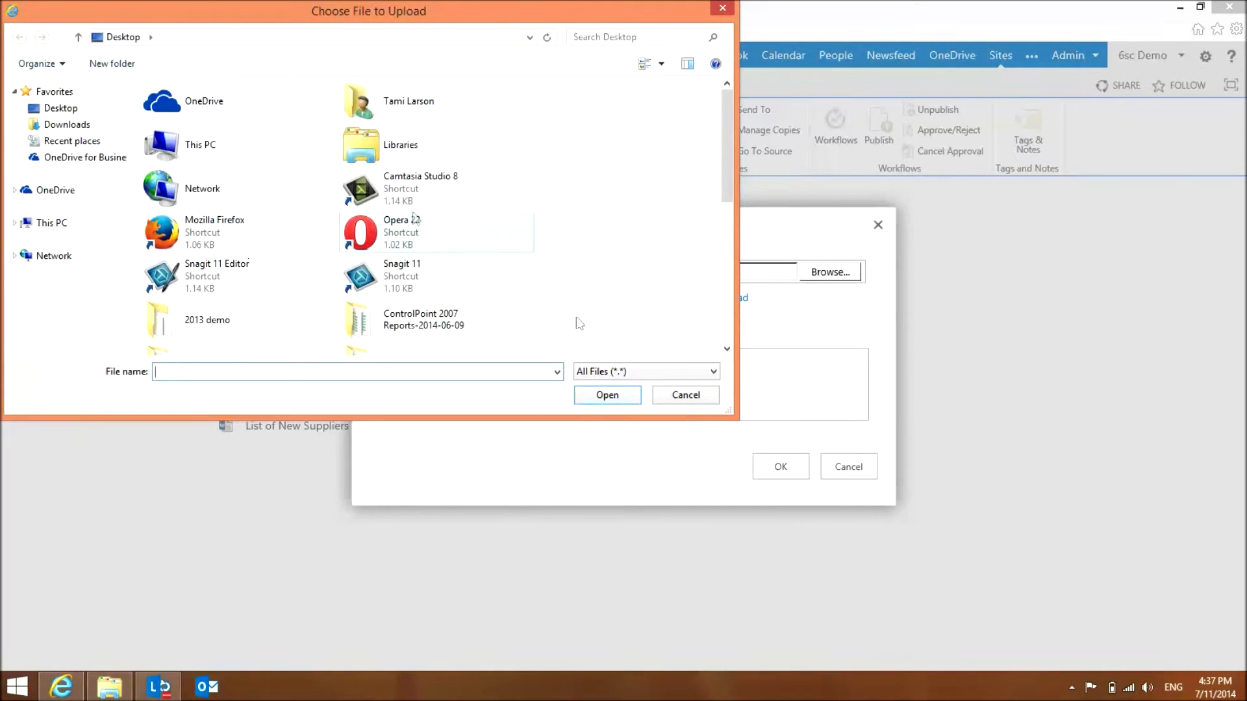
click(692, 396)
click(852, 468)
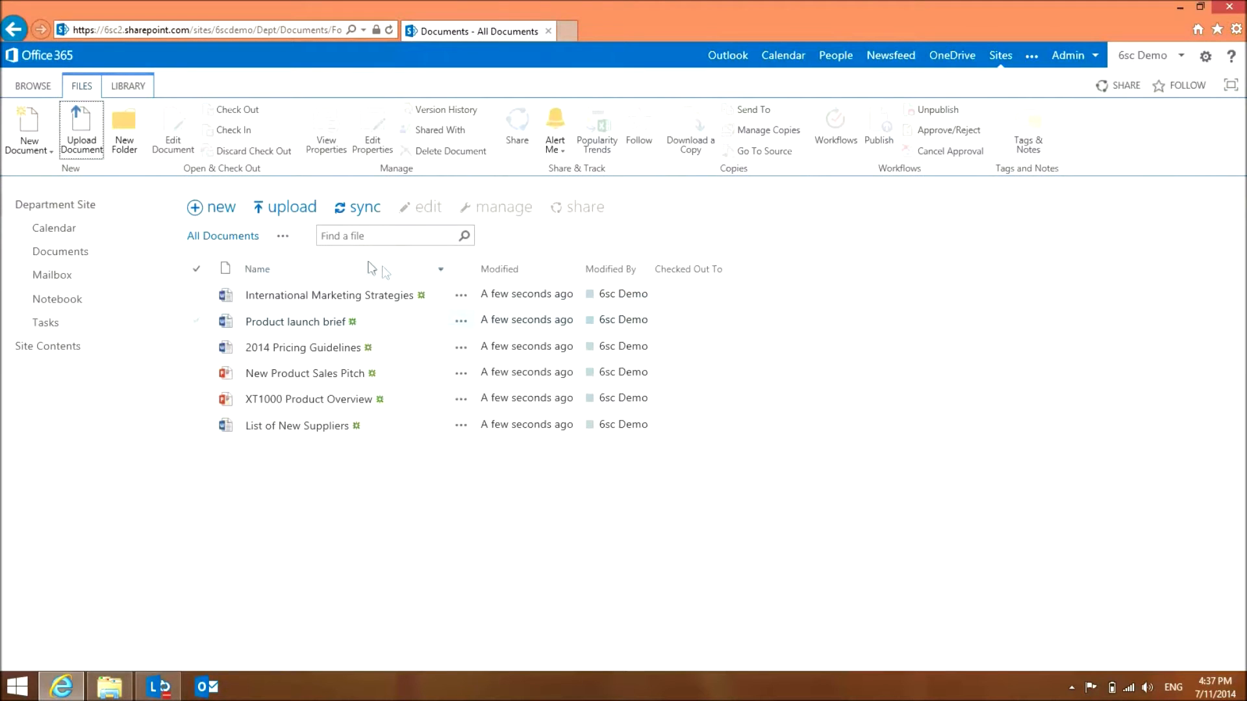
click(301, 215)
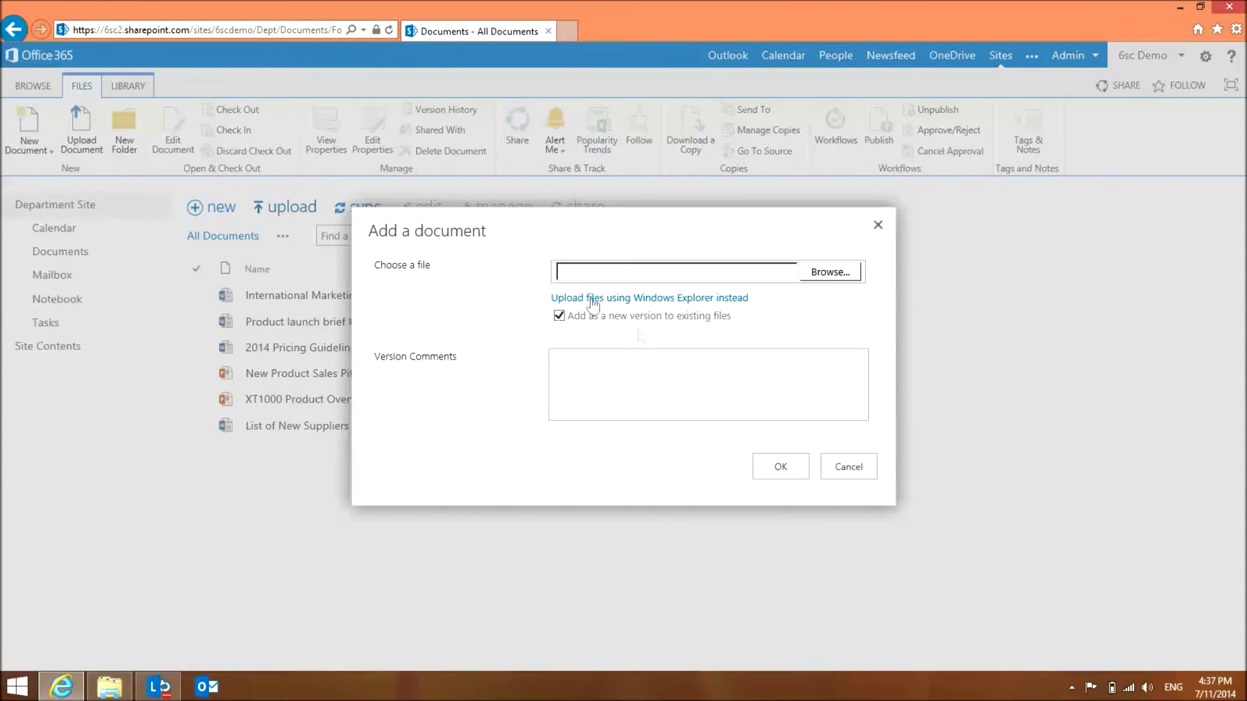
click(856, 472)
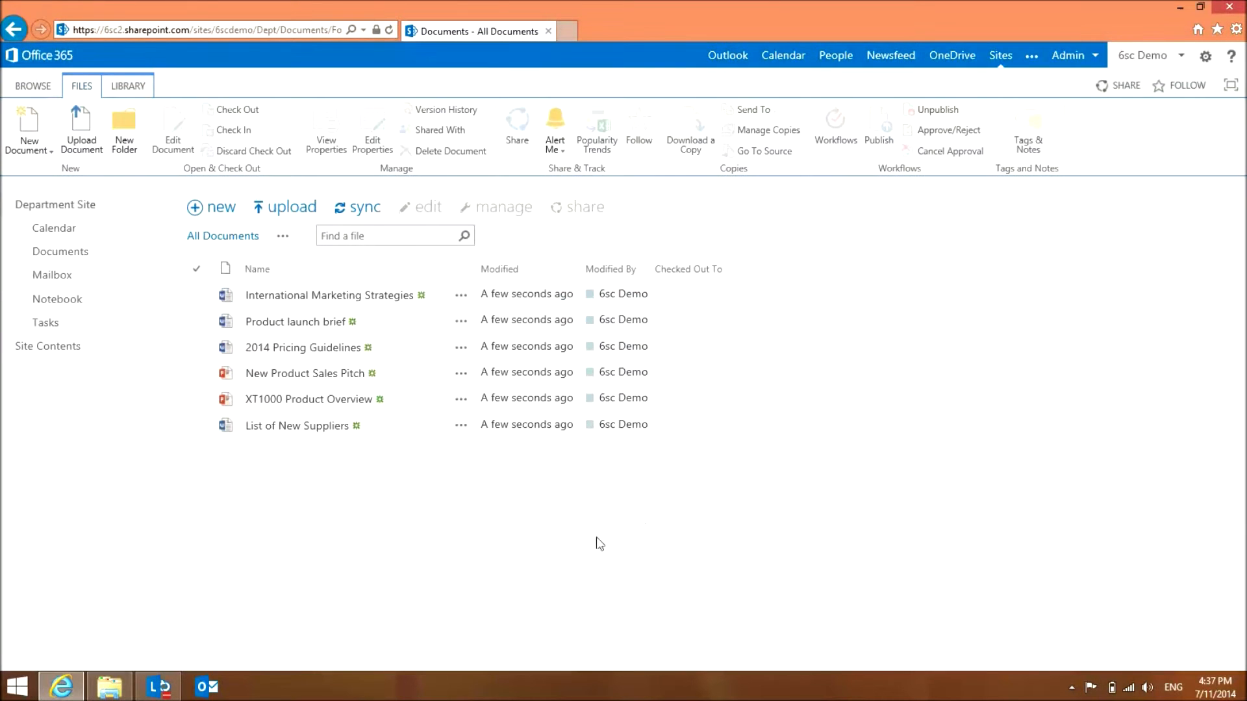
- Upload XT1000 Product Specification and XT1000 Specifications from the Specs folder to the library, and return to the library page
click(125, 695)
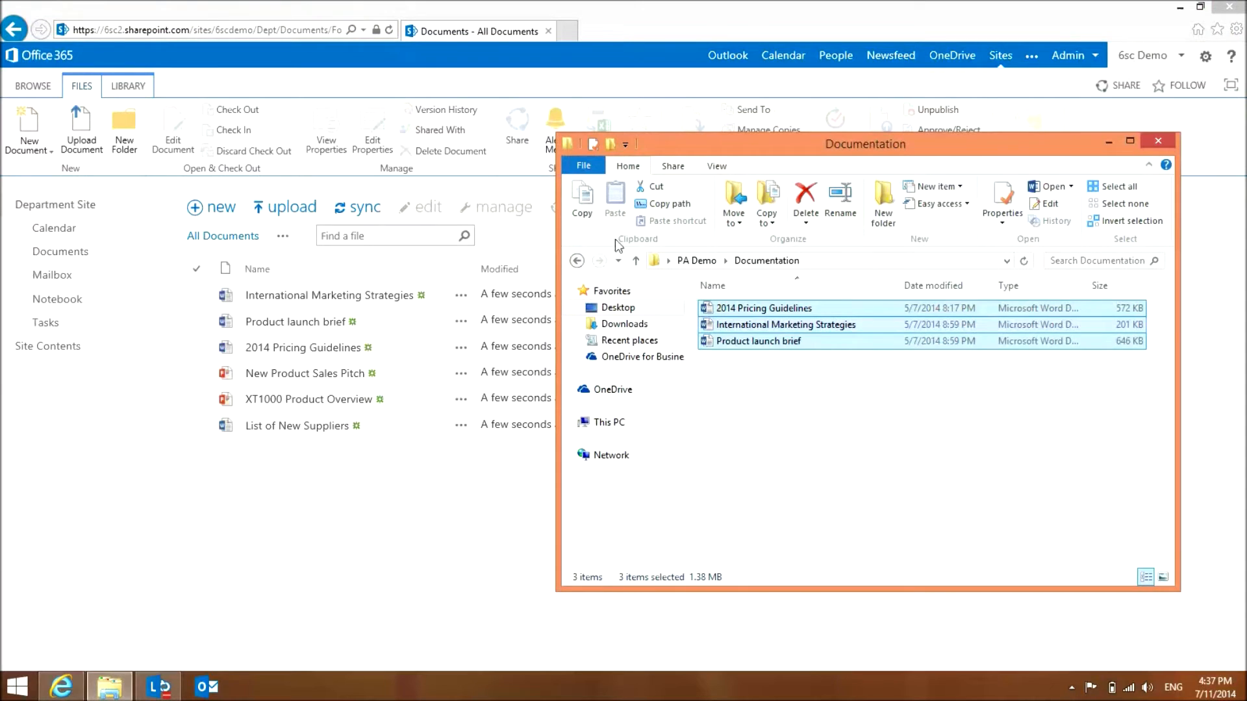
click(577, 261)
click(715, 322)
click(732, 324)
click(766, 343)
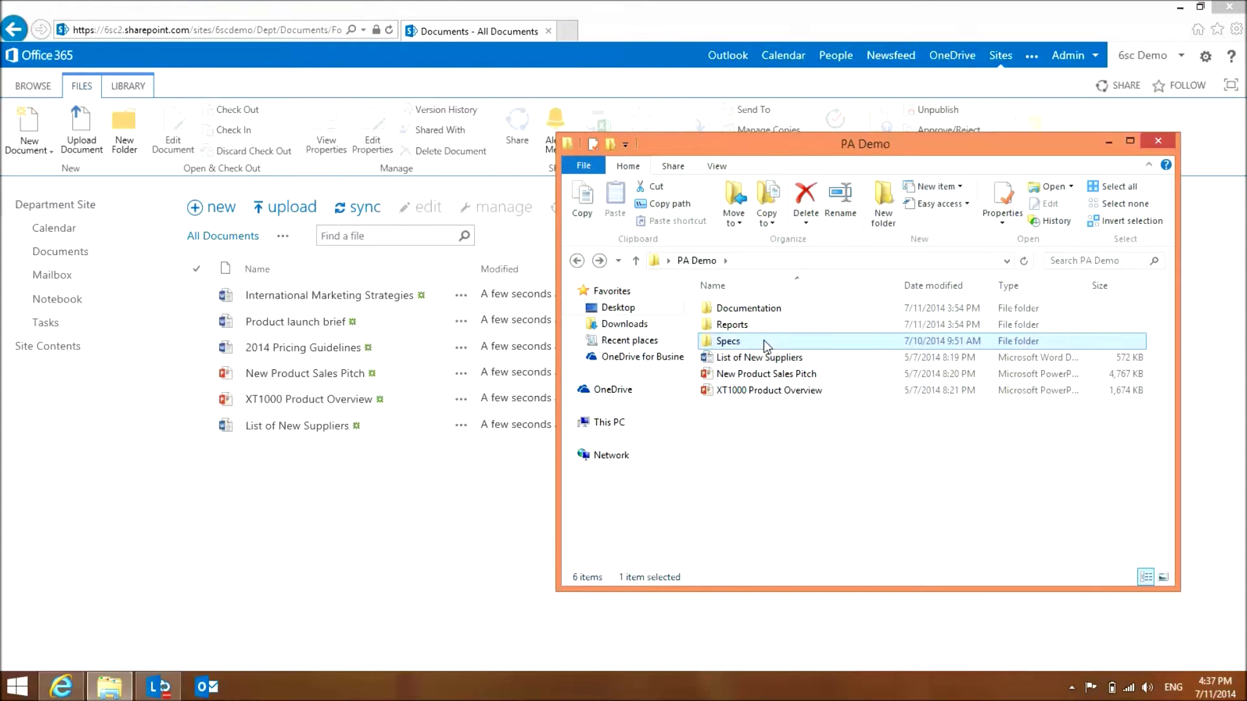
double_click(764, 340)
shift+click(783, 324)
drag(789, 319, 393, 371)
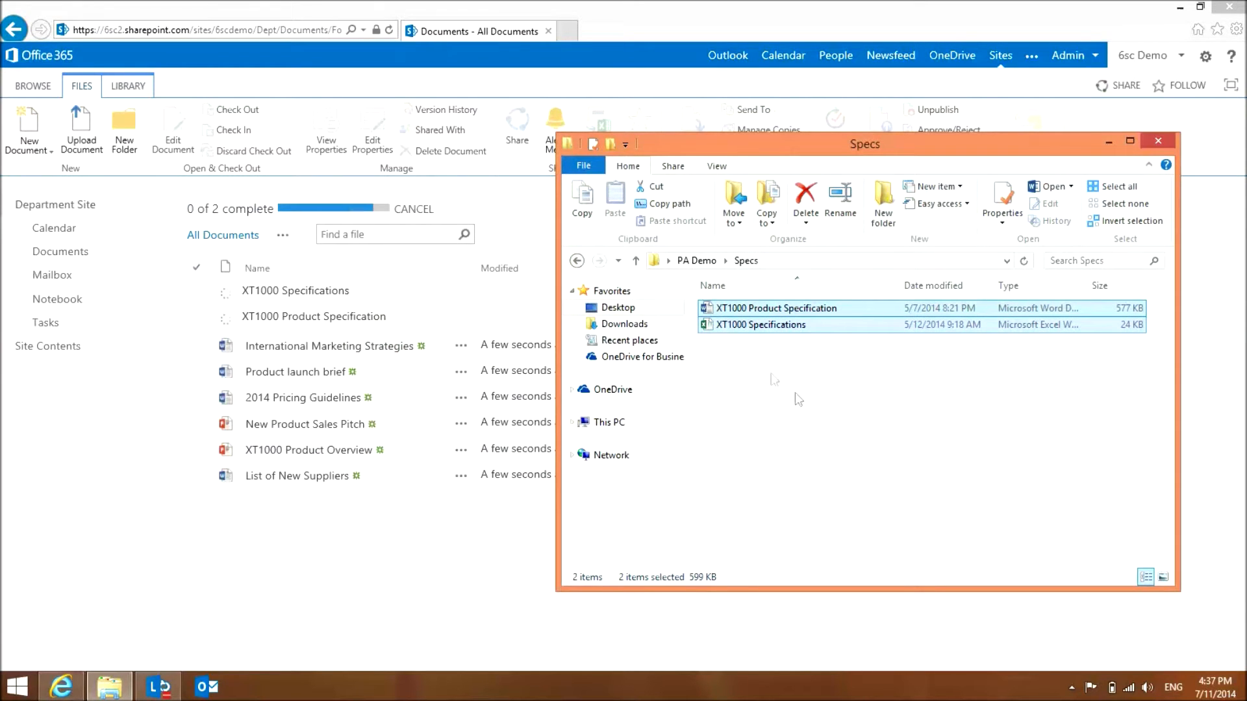
click(578, 260)
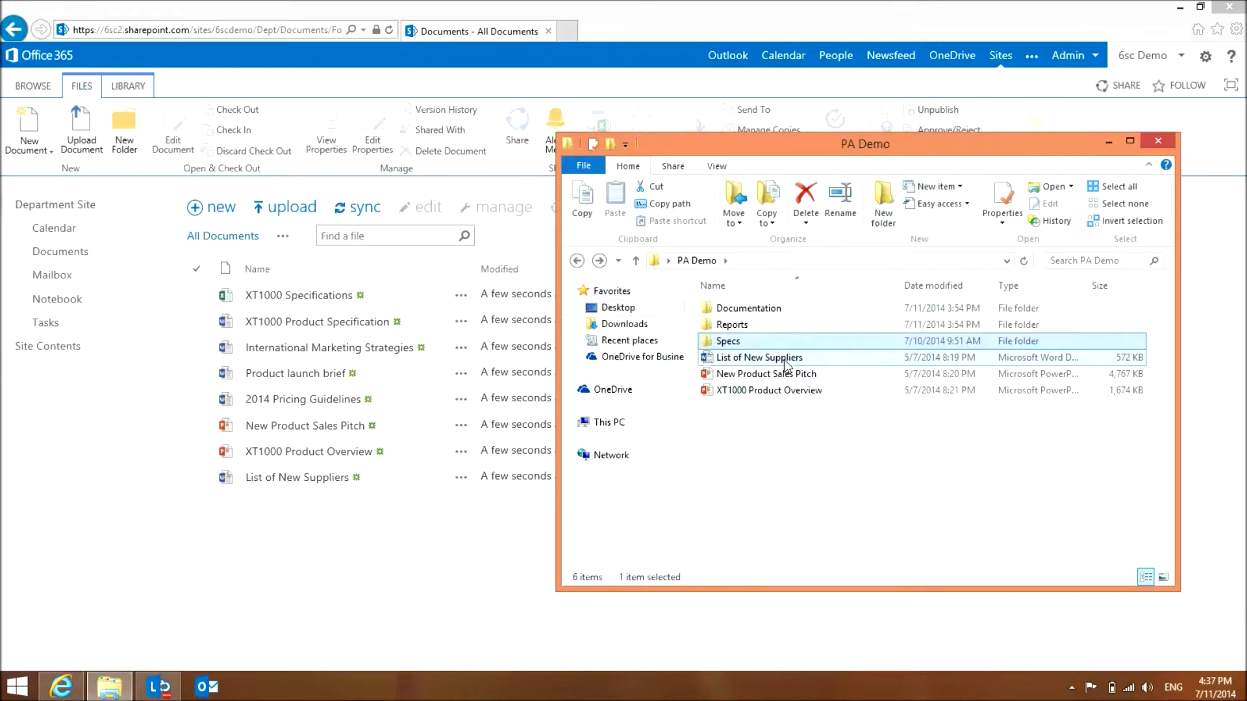
click(792, 392)
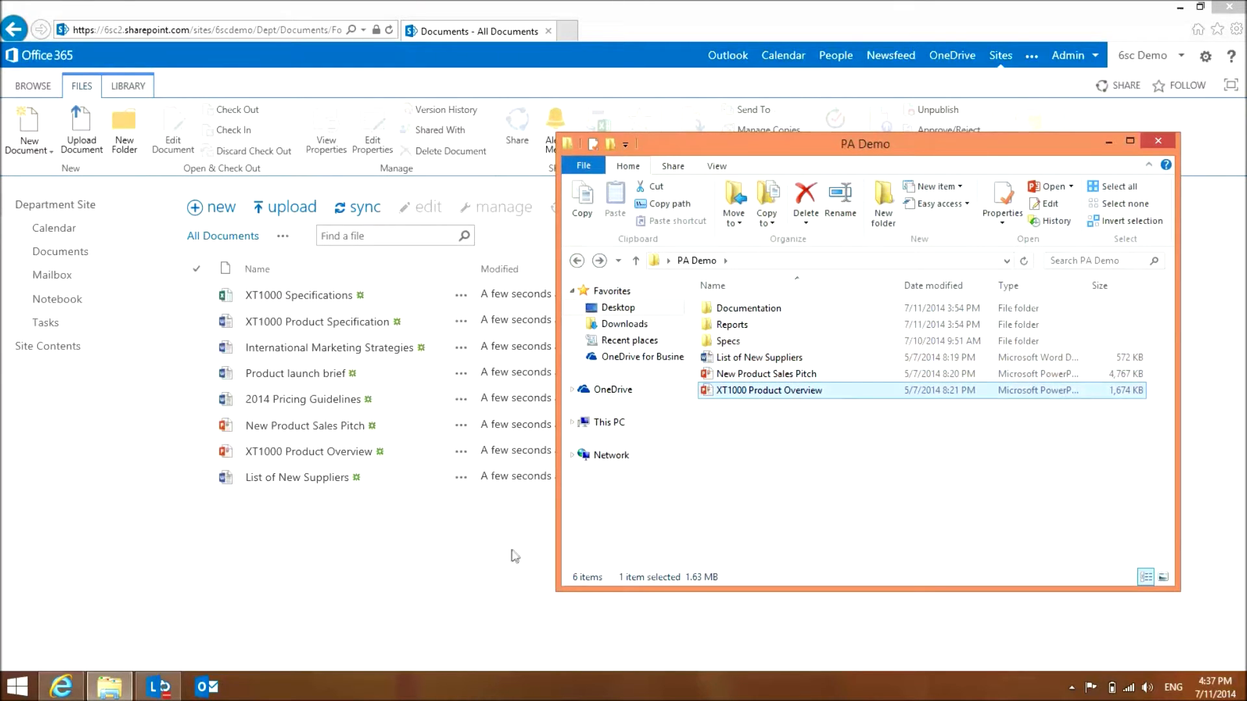
click(514, 552)
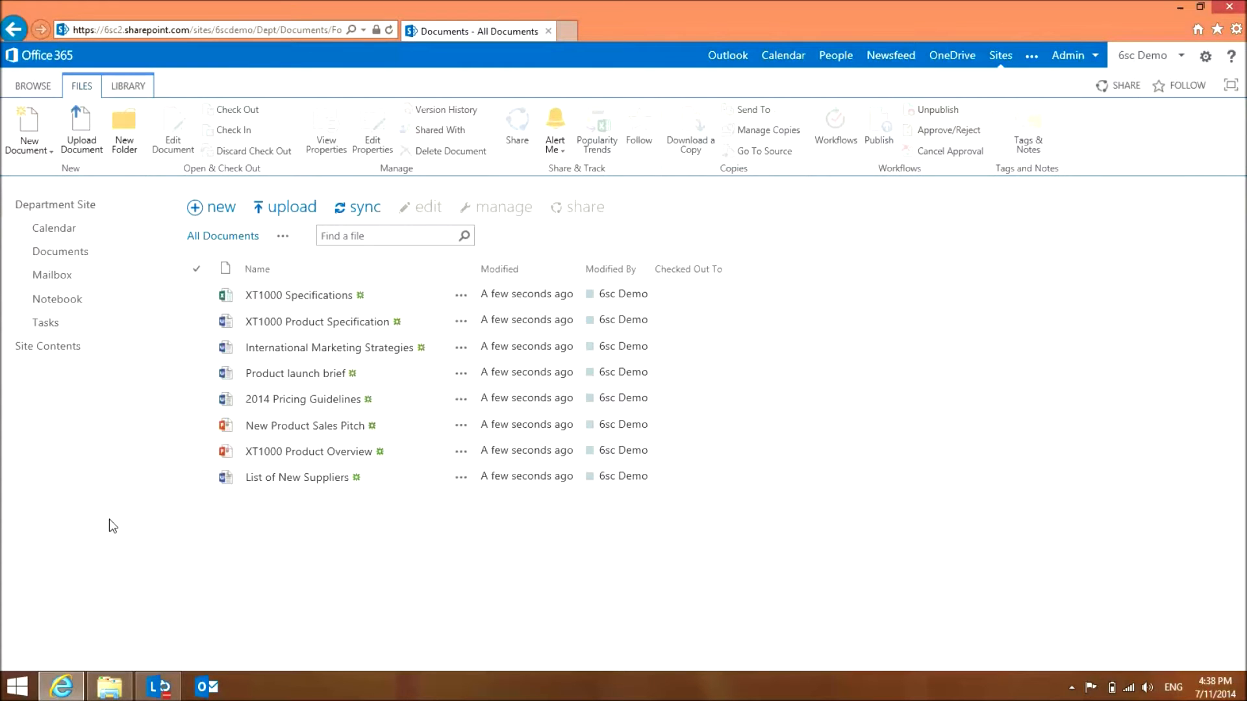
click(135, 154)
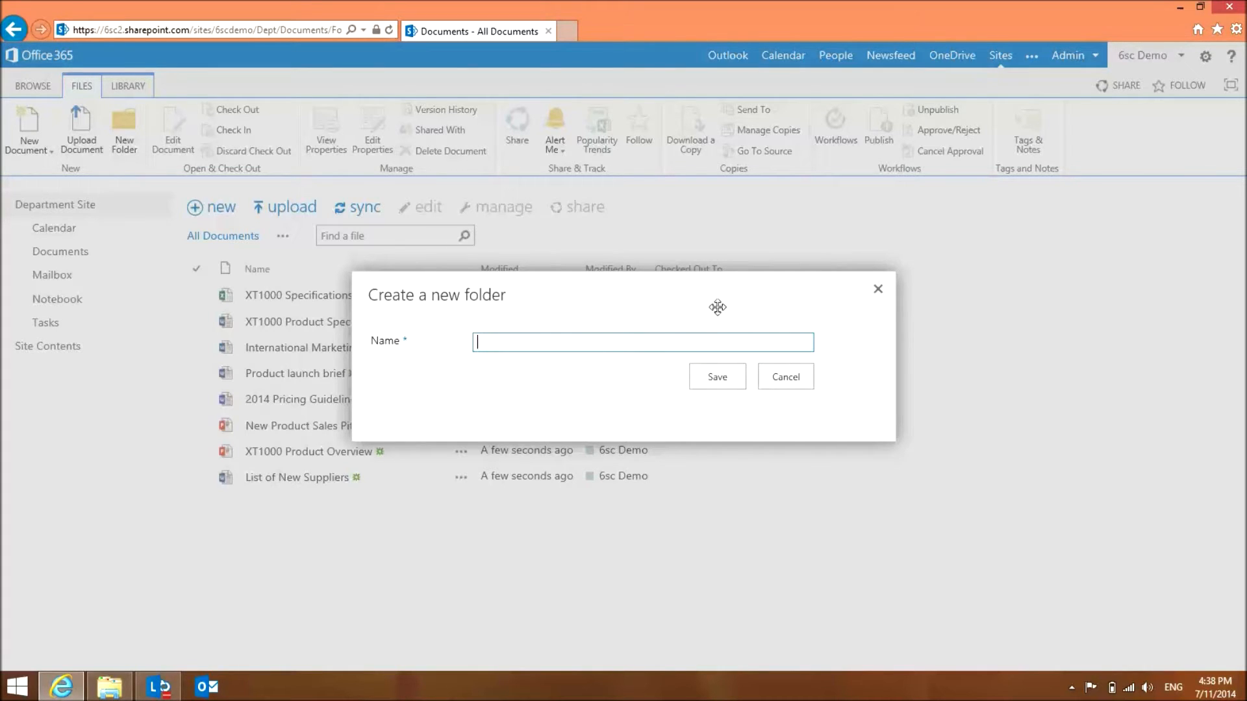
click(797, 378)
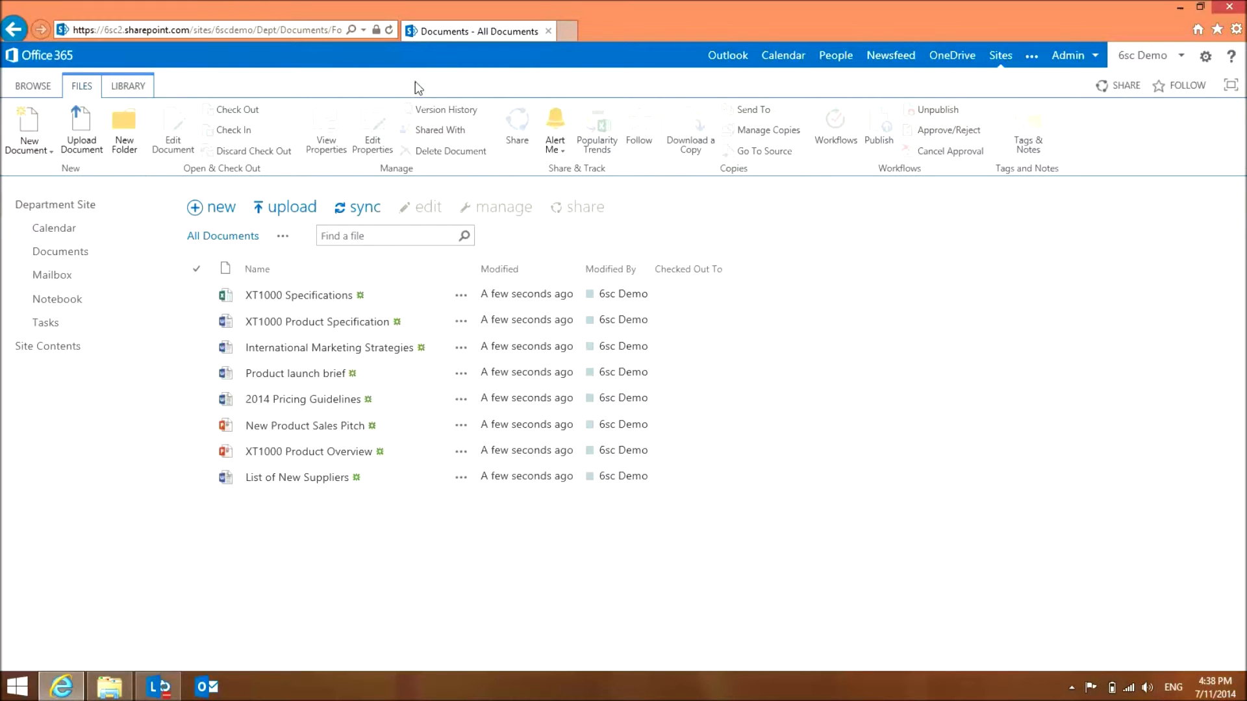
- Open the settings page of the Documents library
click(143, 88)
drag(138, 88, 101, 60)
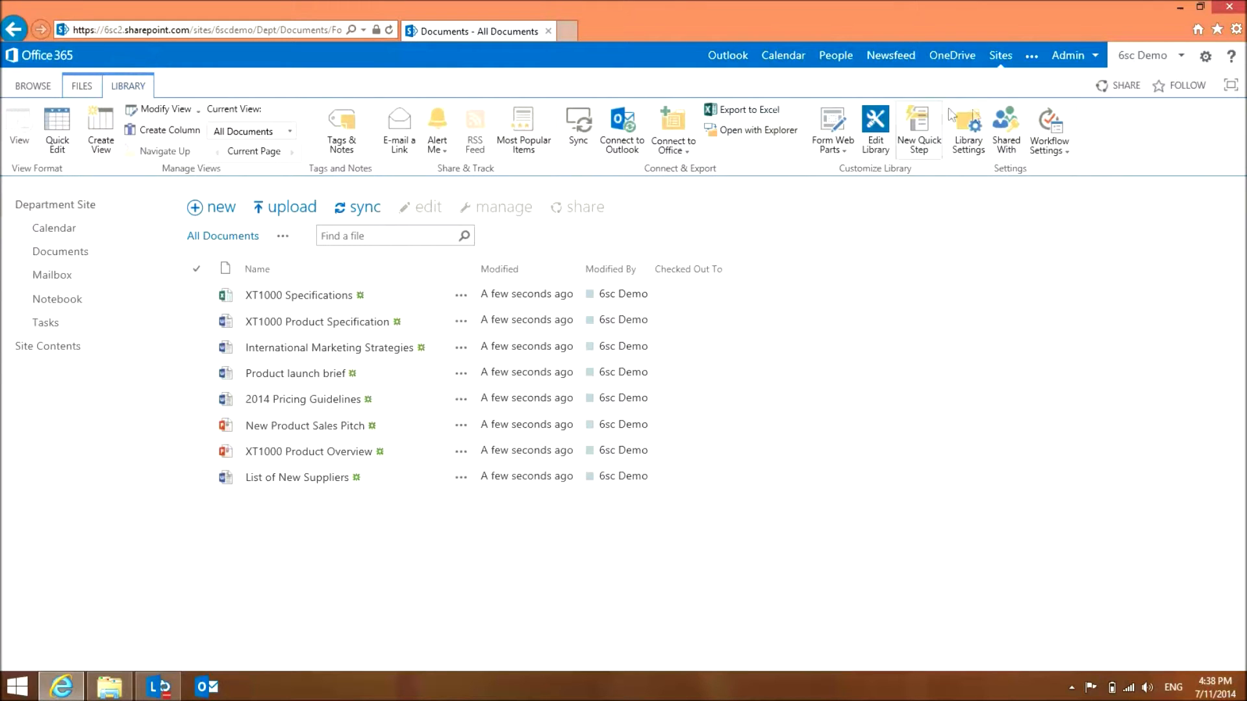
click(970, 129)
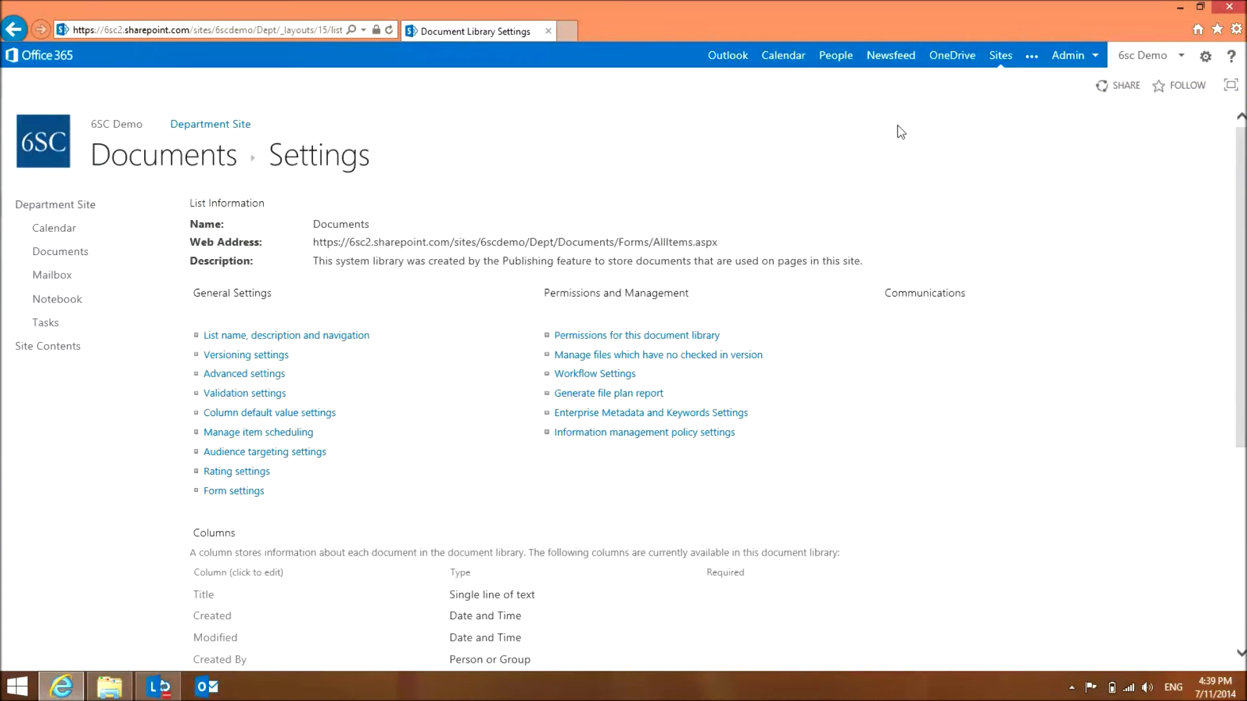
- Start a new library column named Category with the Choice information type
scroll(895, 128, down, 5)
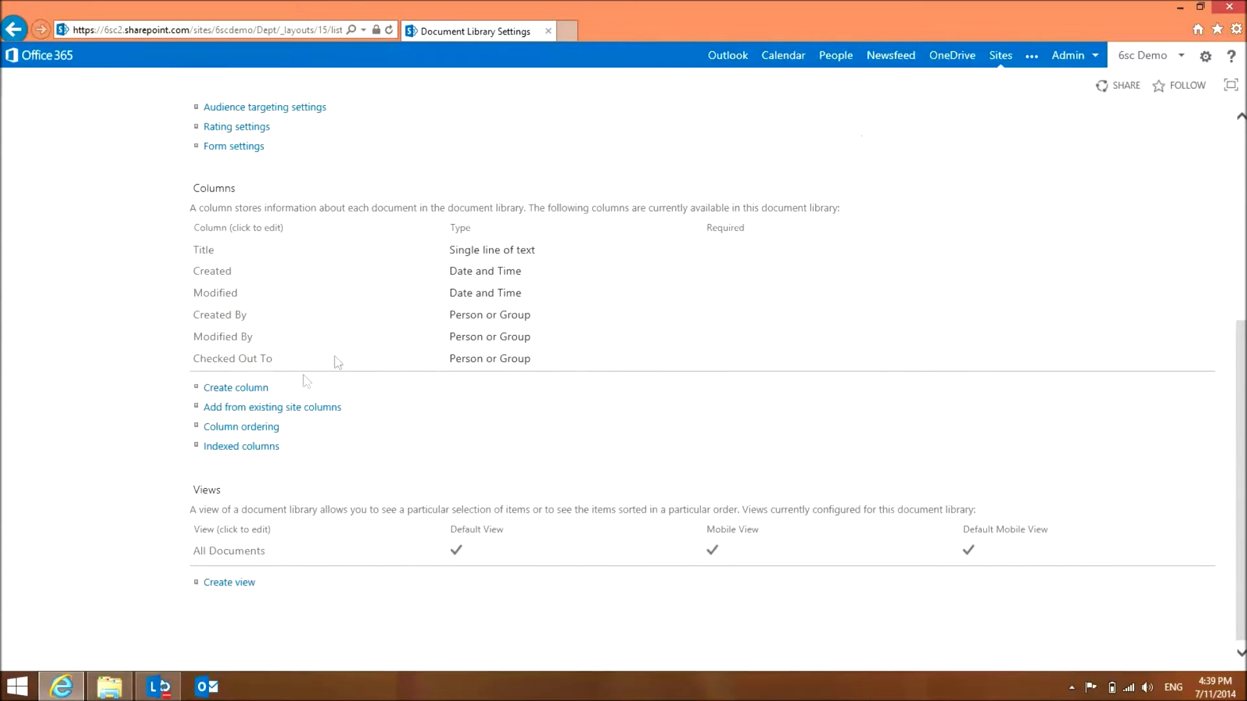
click(266, 390)
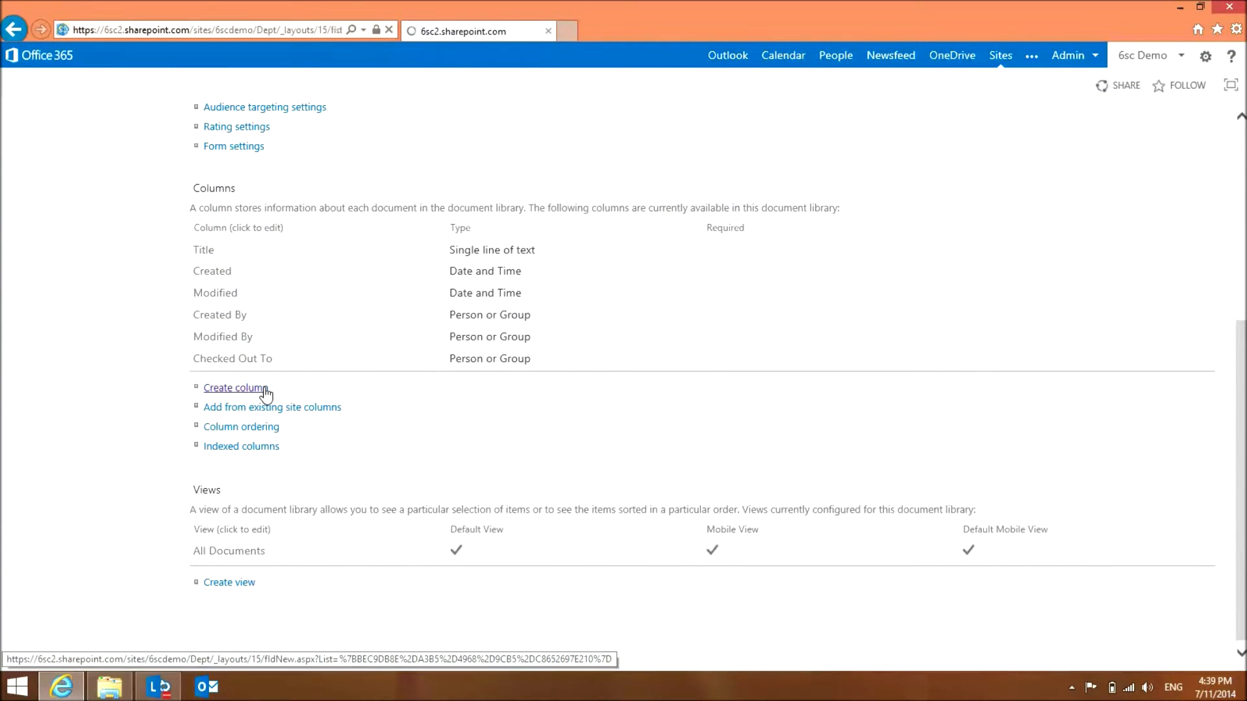
click(439, 224)
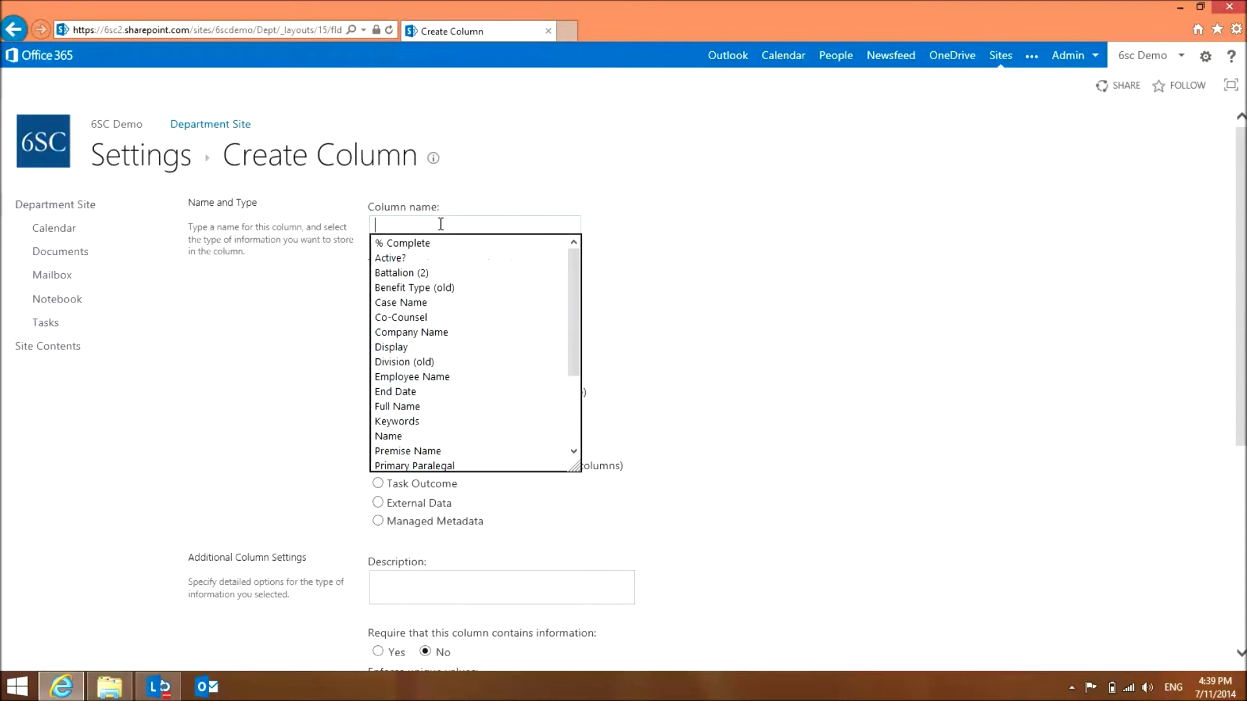
text(Category)
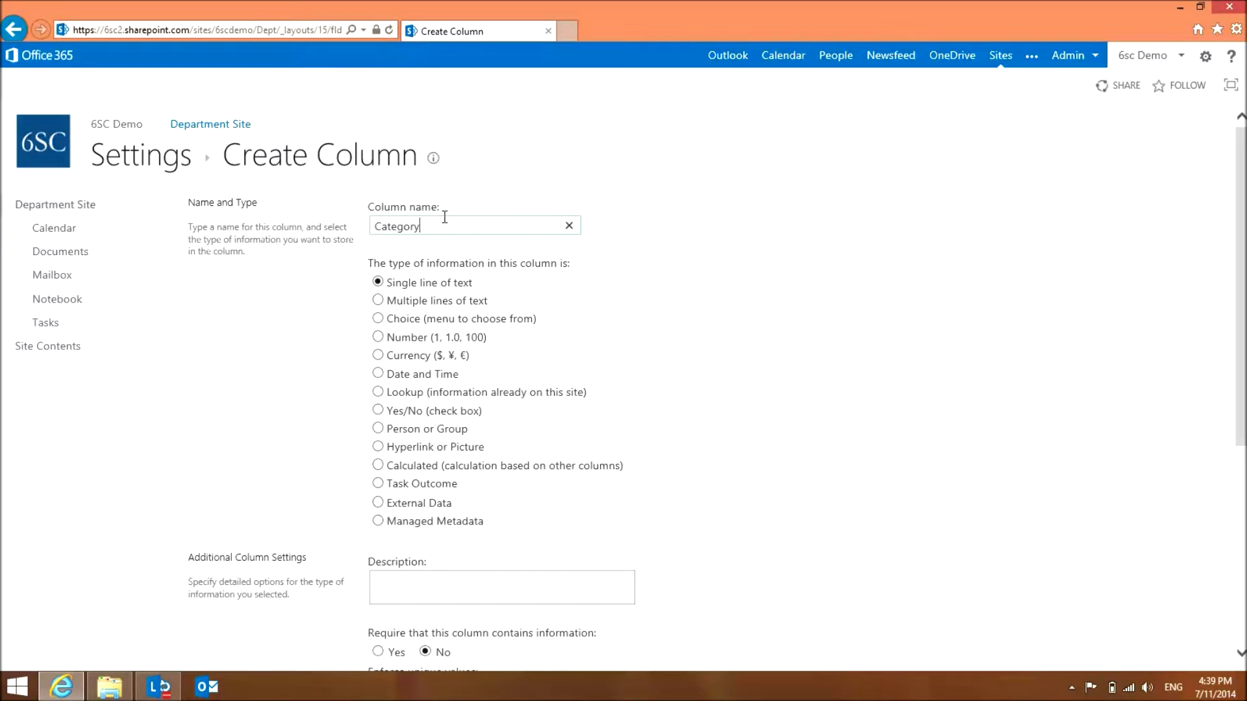
click(464, 325)
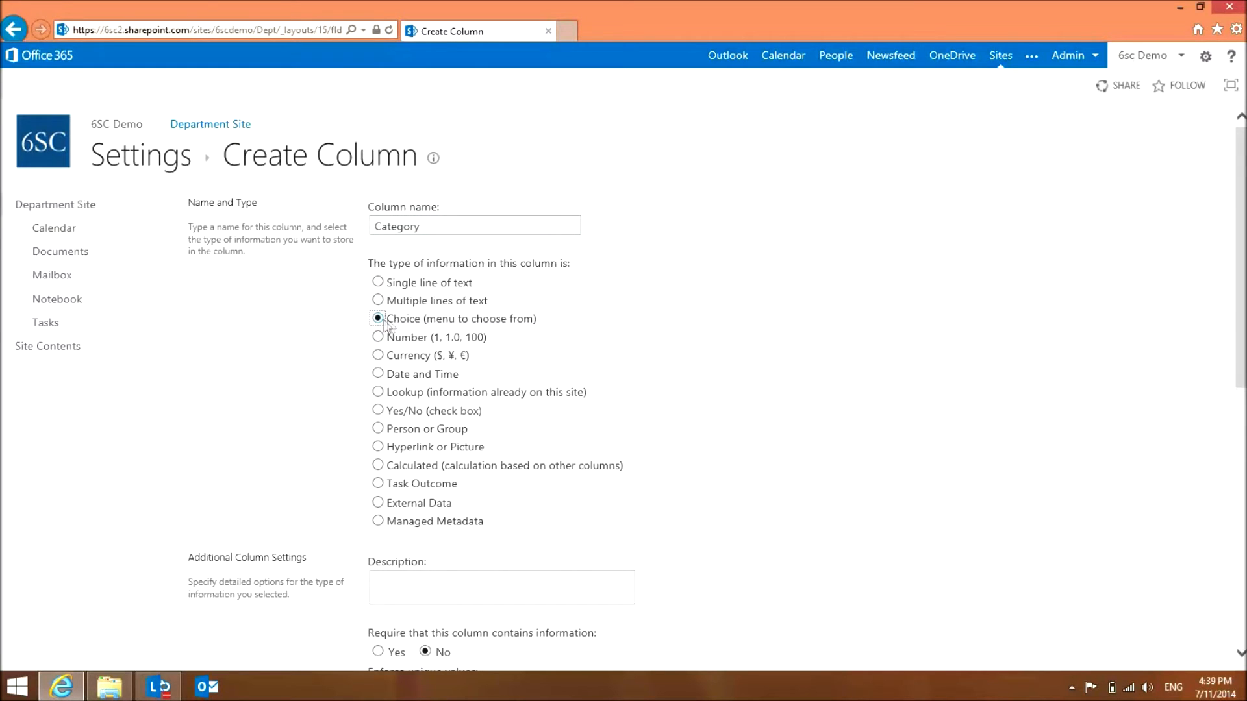
- Replace the Category column's placeholder choices with Reports, Specs, Documentation and Other, each on its own line
scroll(281, 341, down, 4)
drag(460, 511, 327, 455)
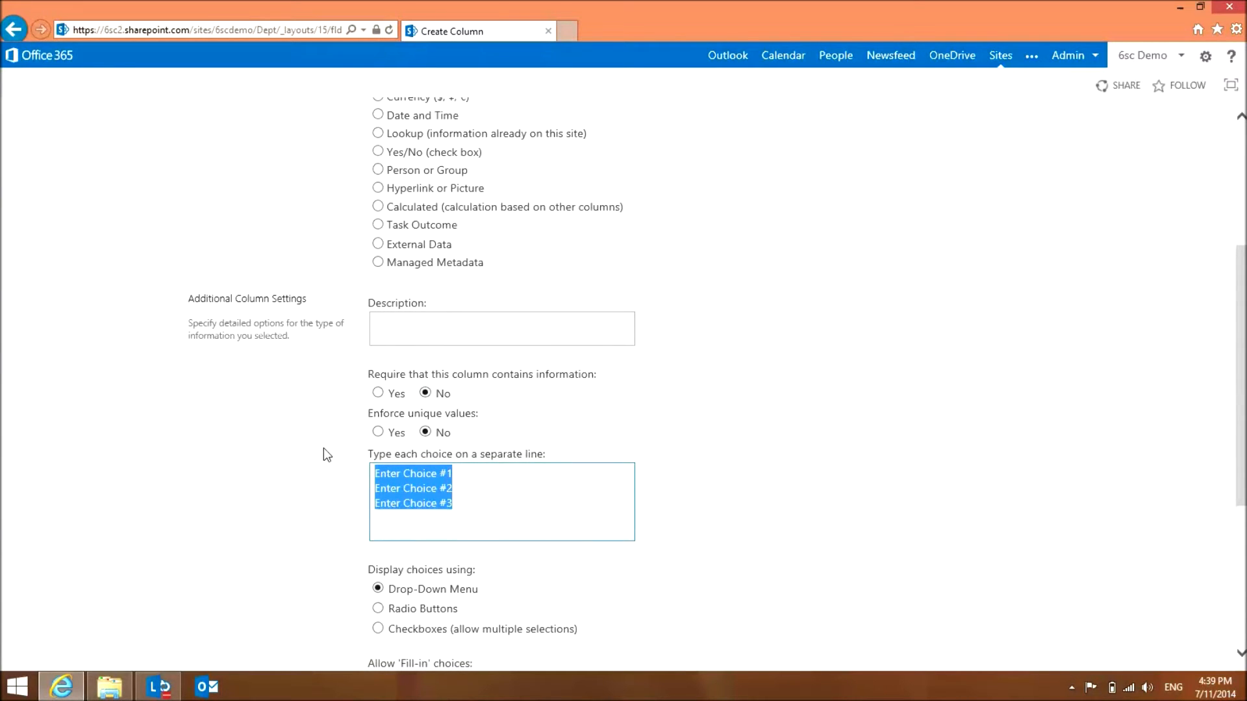
text(Reports)
key(Return)
text(Specs)
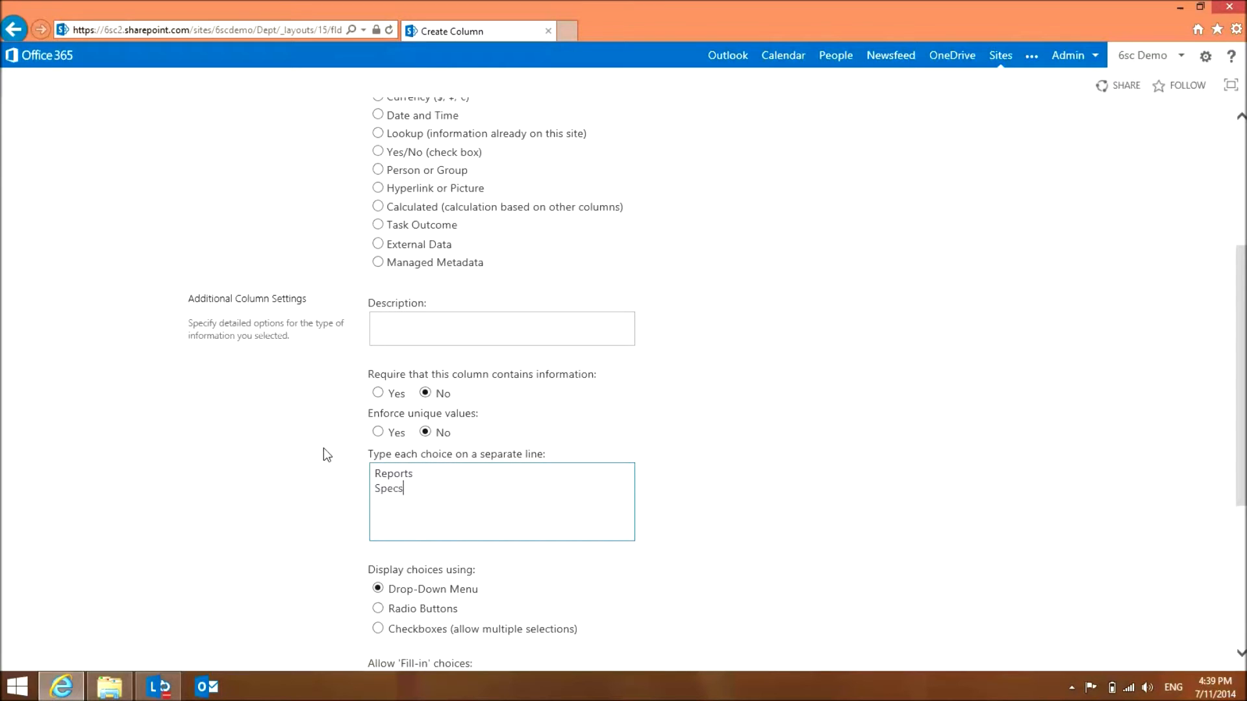
key(Return)
text(Documentation)
key(Return)
text(Other)
click(705, 451)
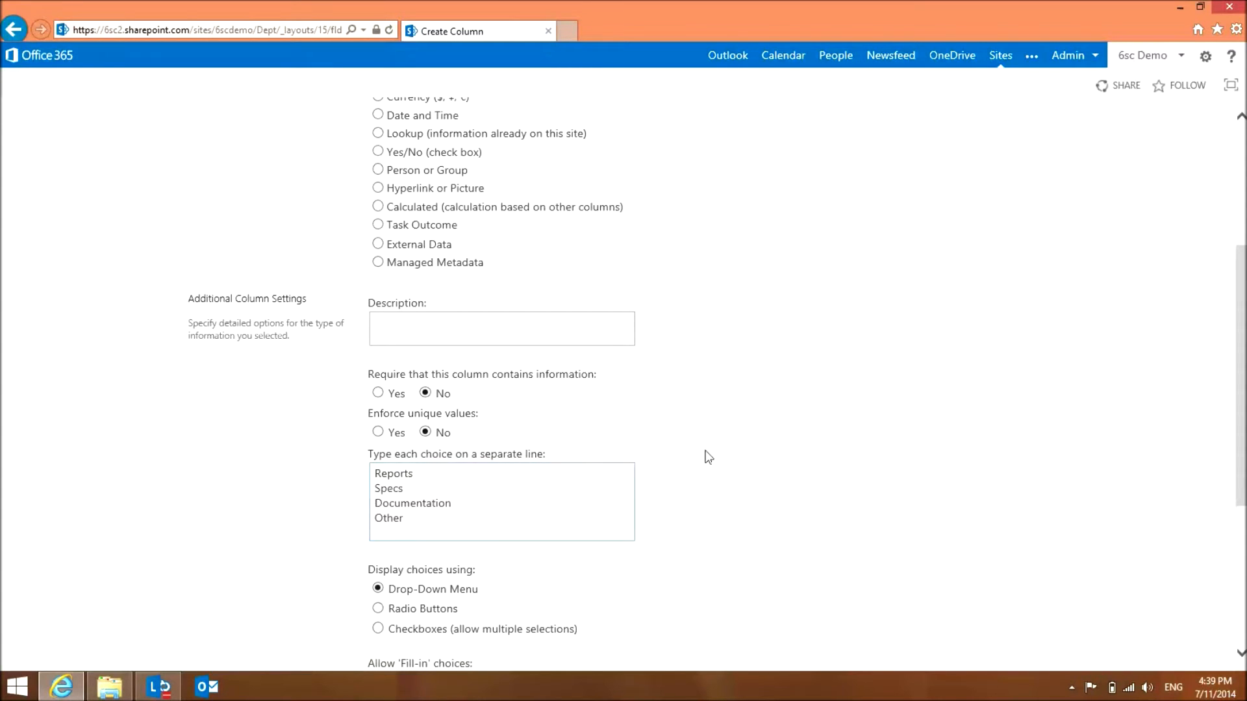
- Create the Category column with the remaining settings left as they are, and return to the Documents library
scroll(696, 453, down, 4)
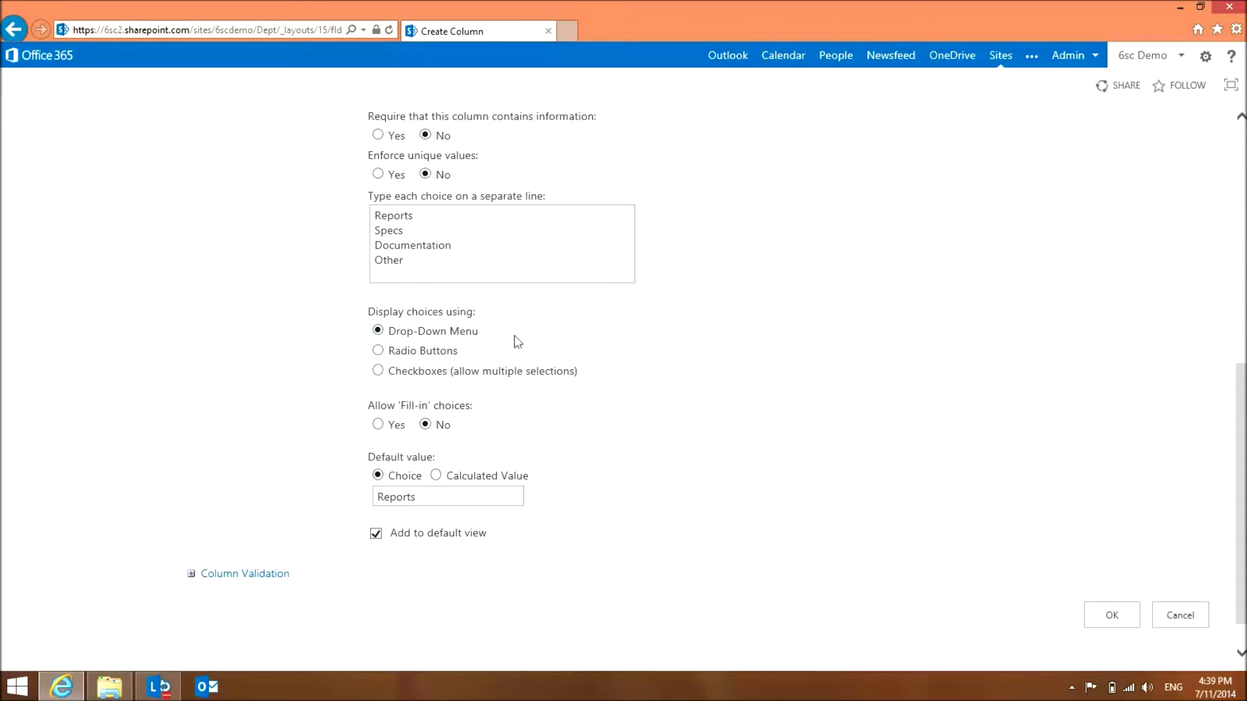
click(1112, 616)
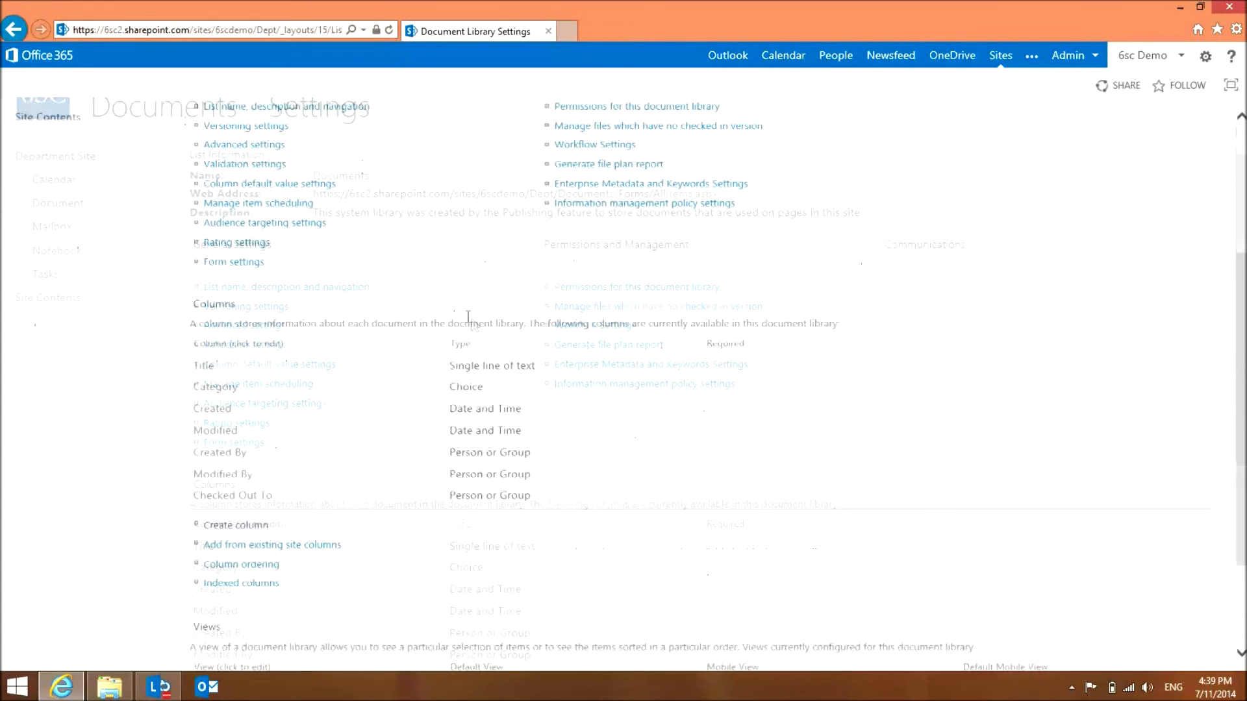
scroll(468, 322, down, 4)
scroll(384, 245, up, 4)
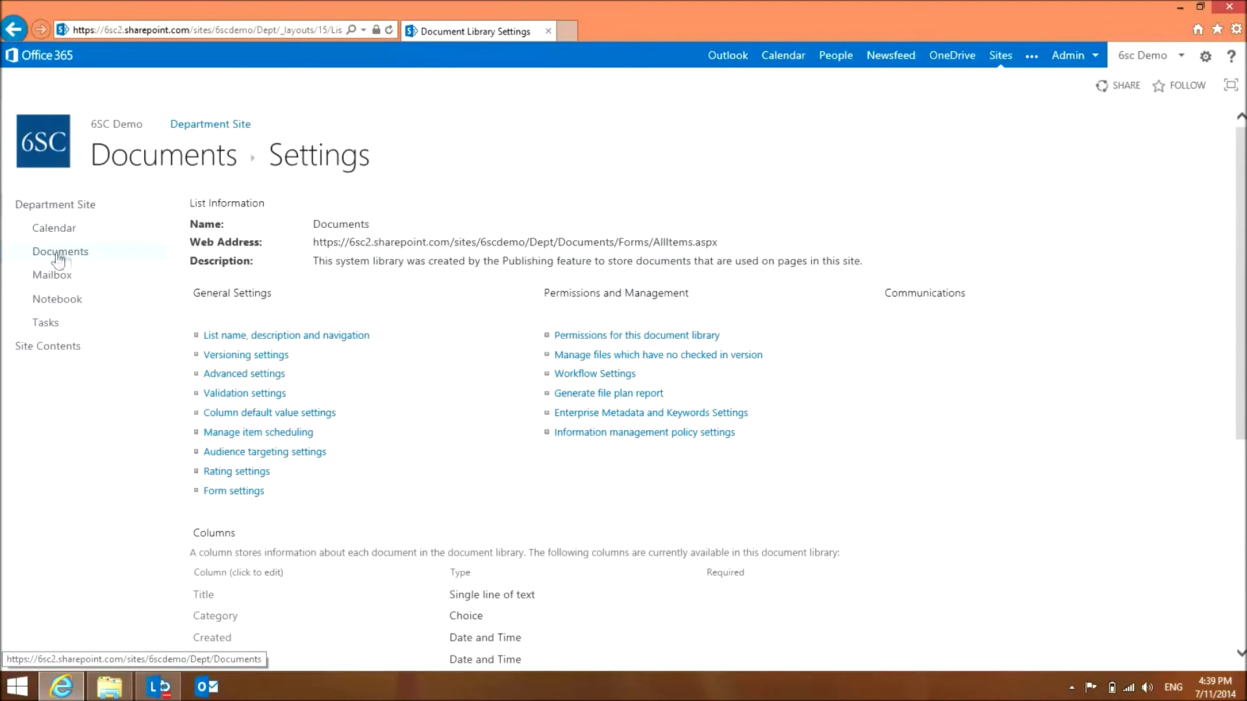
click(58, 257)
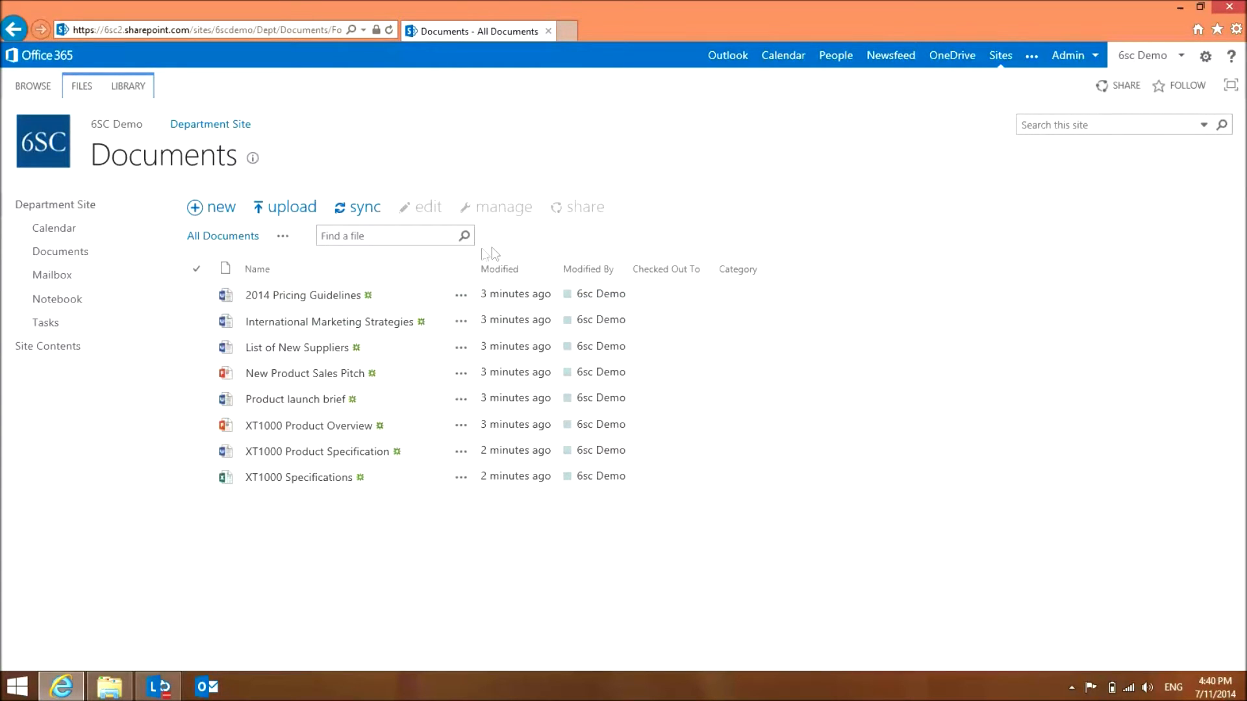
click(461, 298)
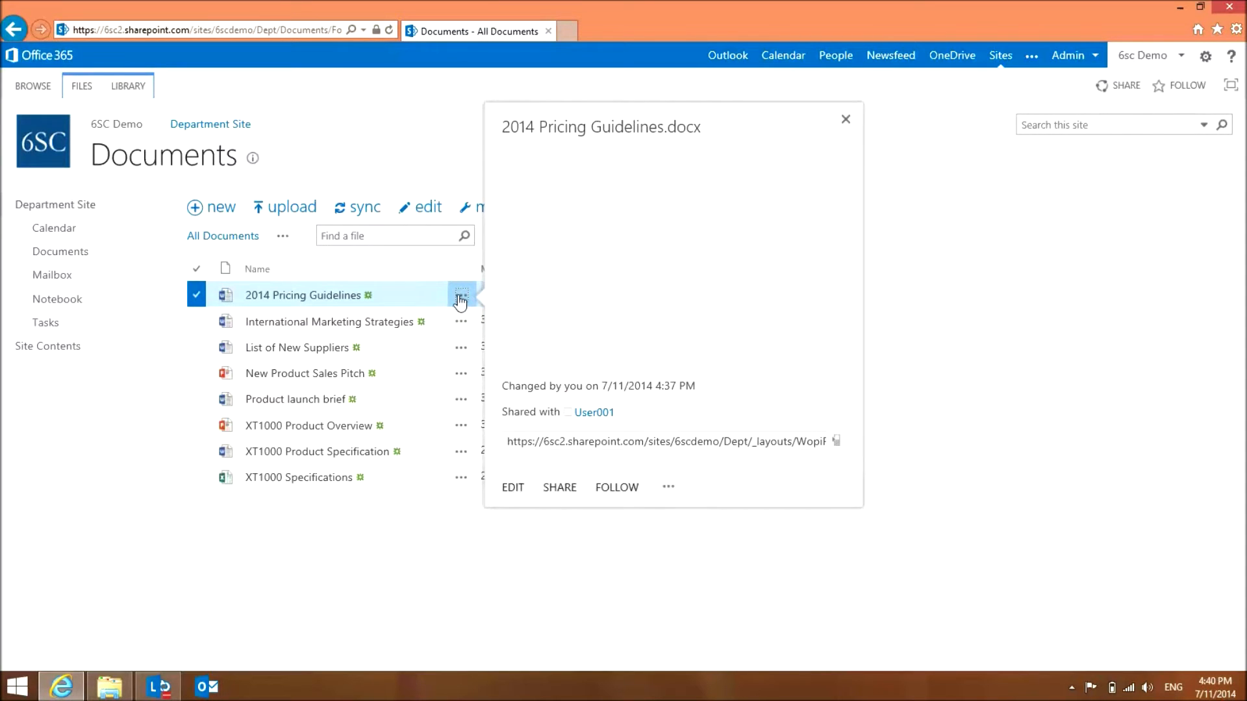
click(668, 488)
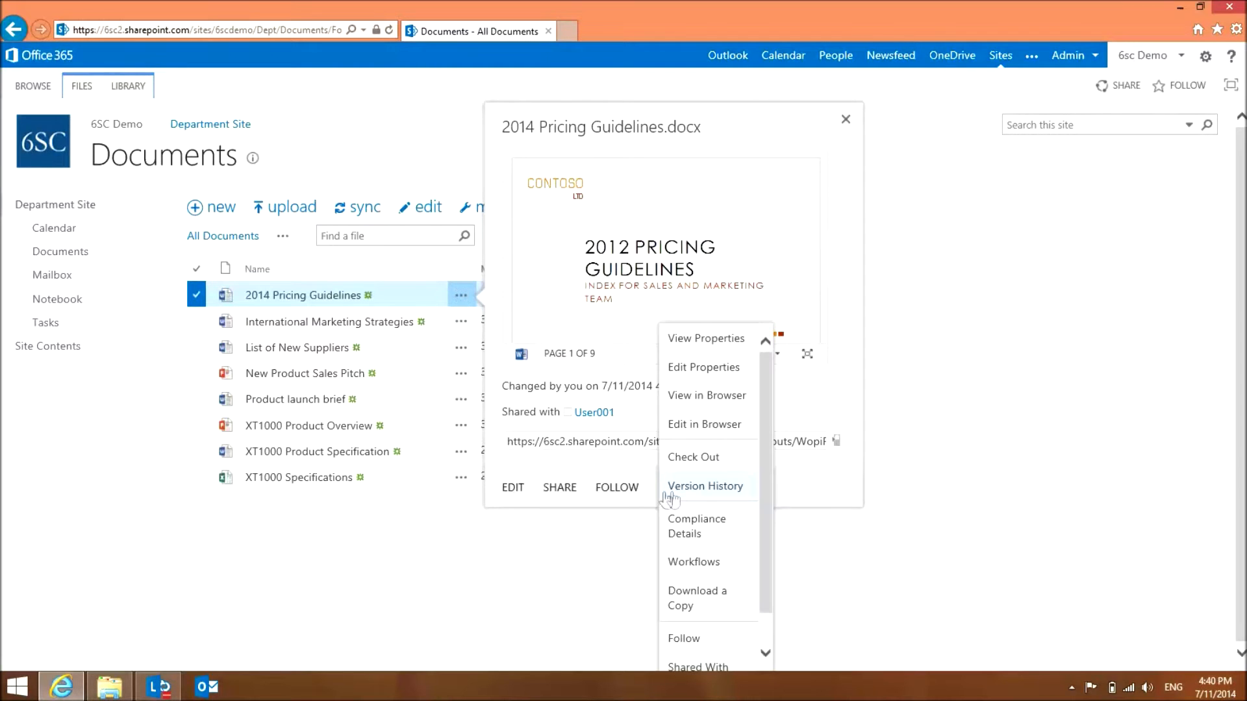
click(705, 487)
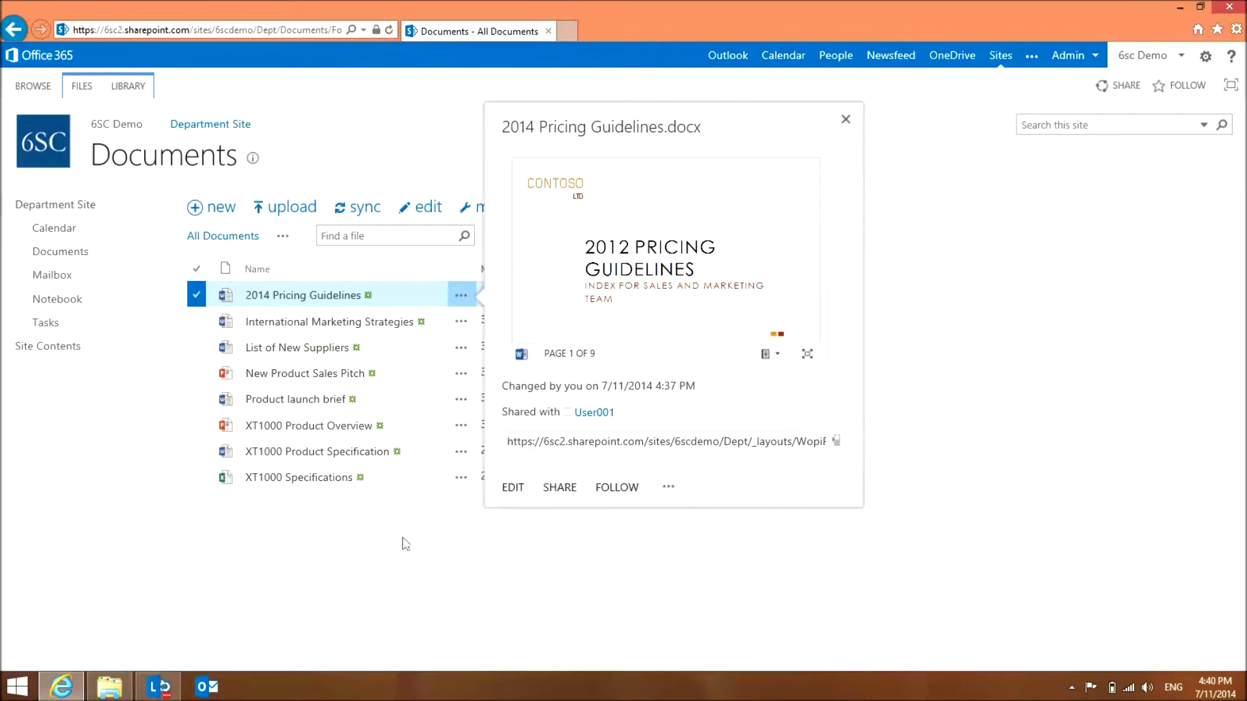
- Edit the properties of 2014 Pricing Guidelines, set its Category to Documentation and save
click(461, 298)
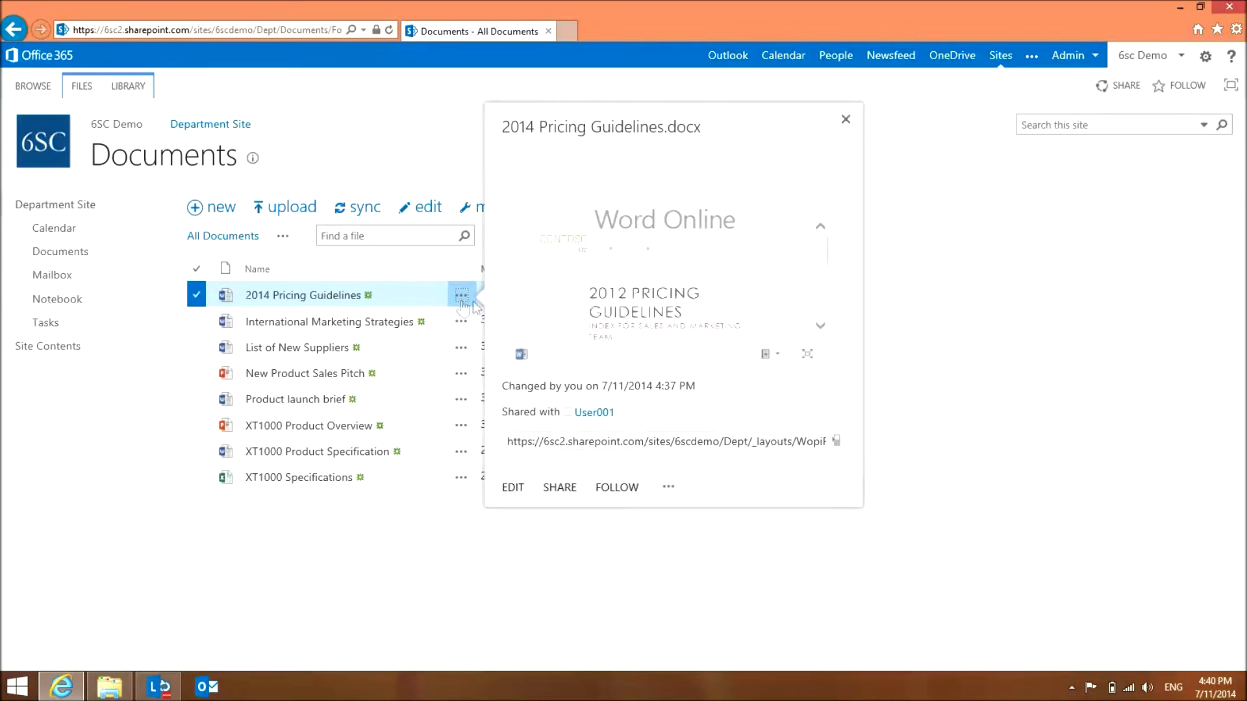
click(663, 491)
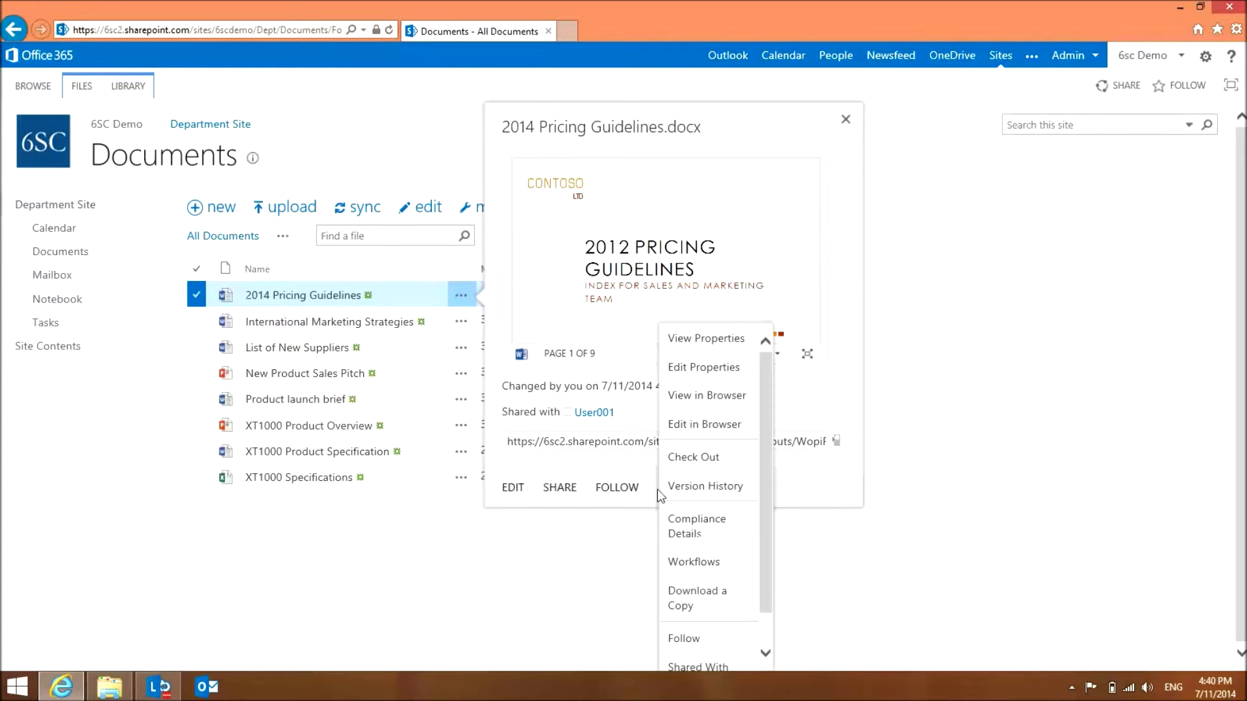
click(701, 371)
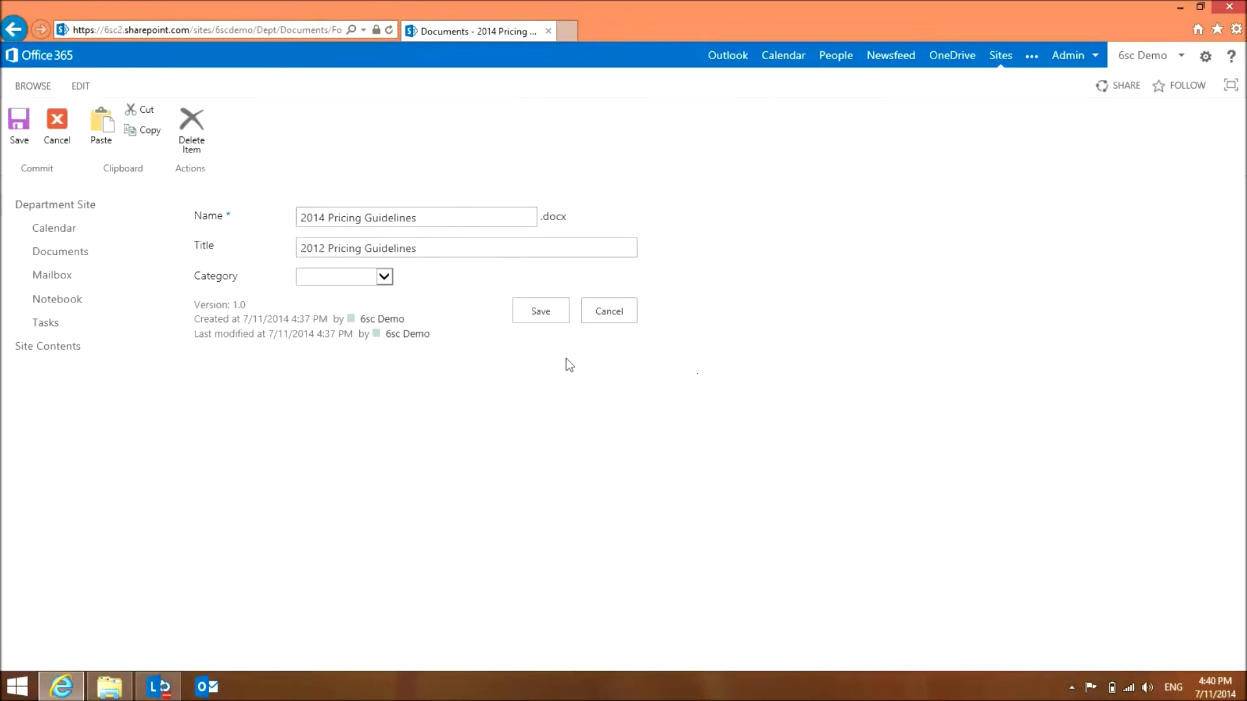
click(384, 277)
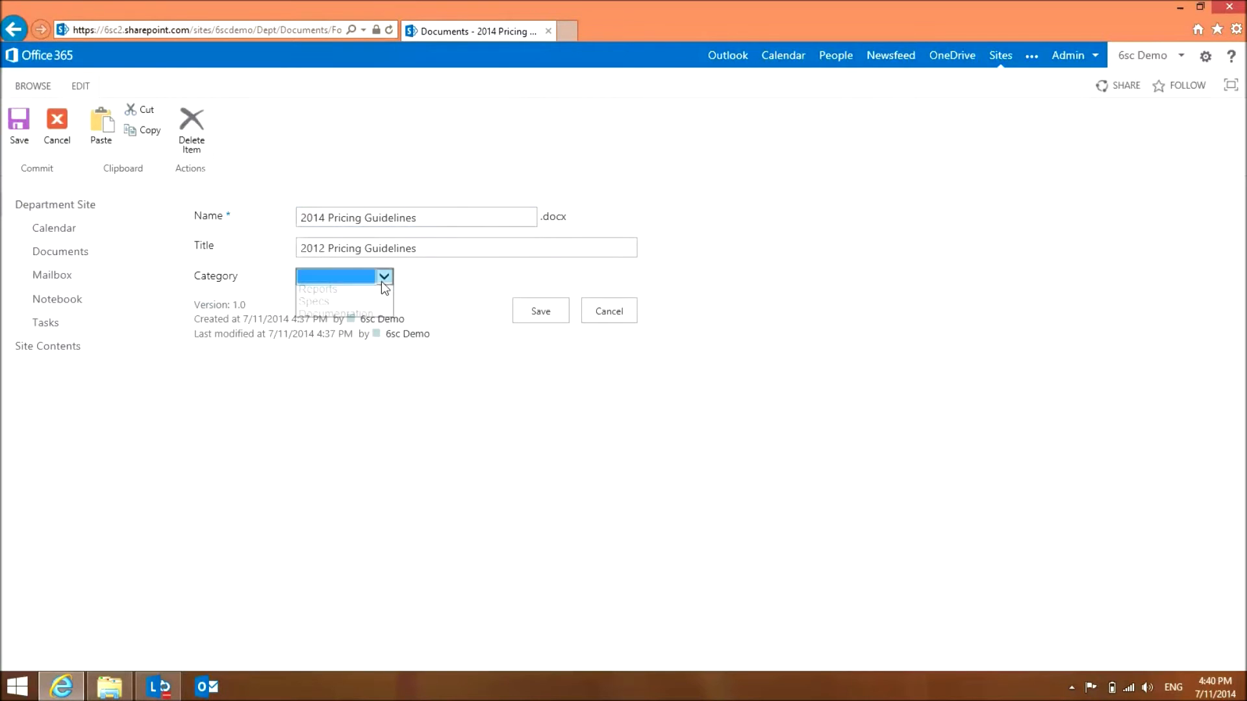
click(375, 314)
right_click(535, 317)
click(536, 315)
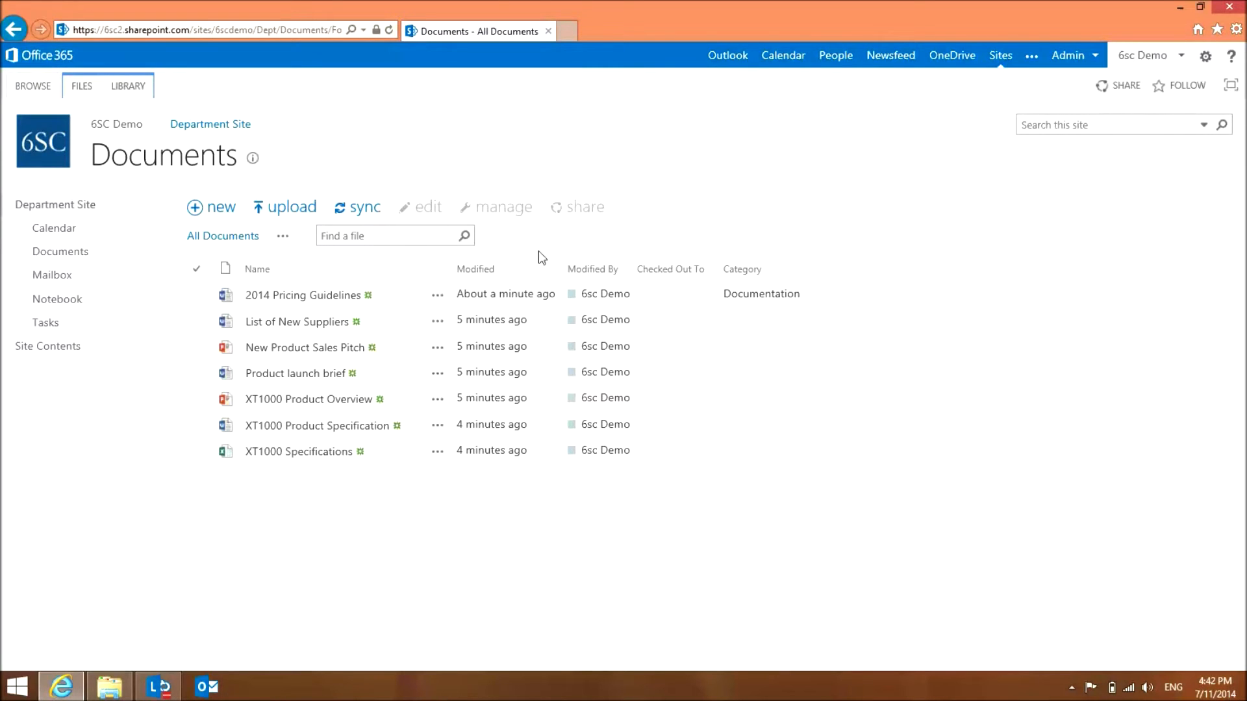
- In Quick Edit, set the Category of List of New Suppliers to Reports and fill it down through XT1000 Product Overview
click(134, 93)
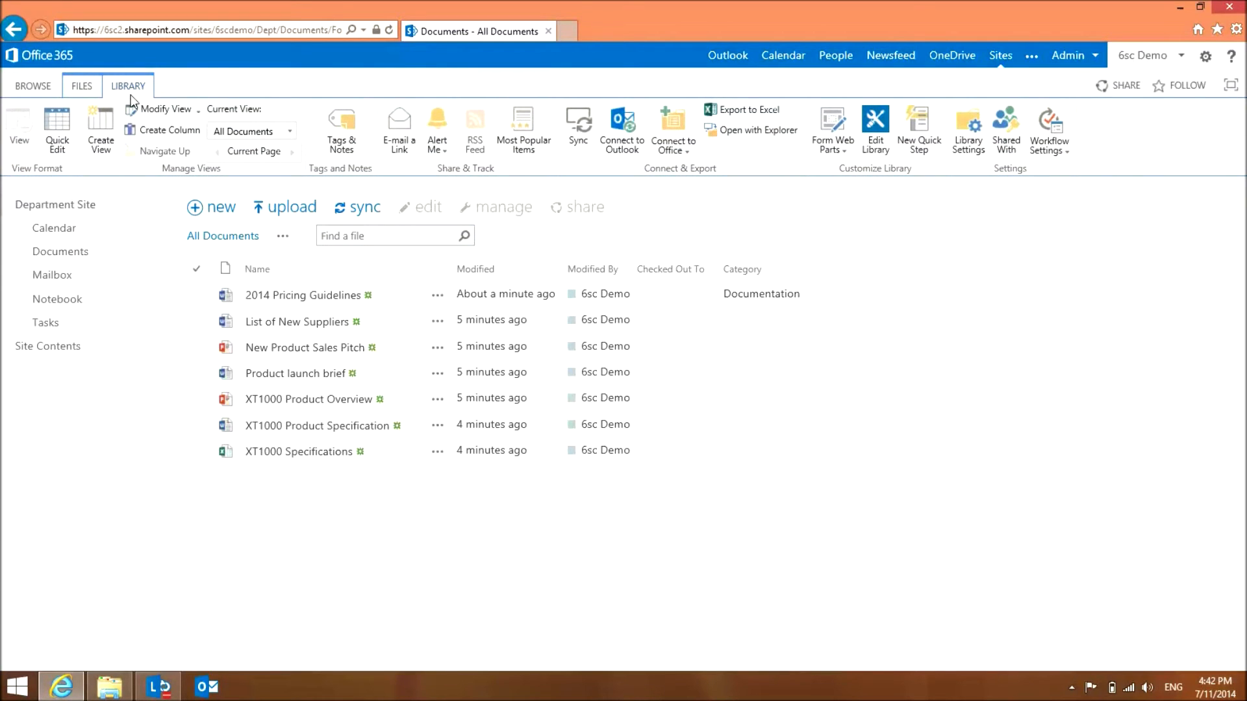
click(64, 133)
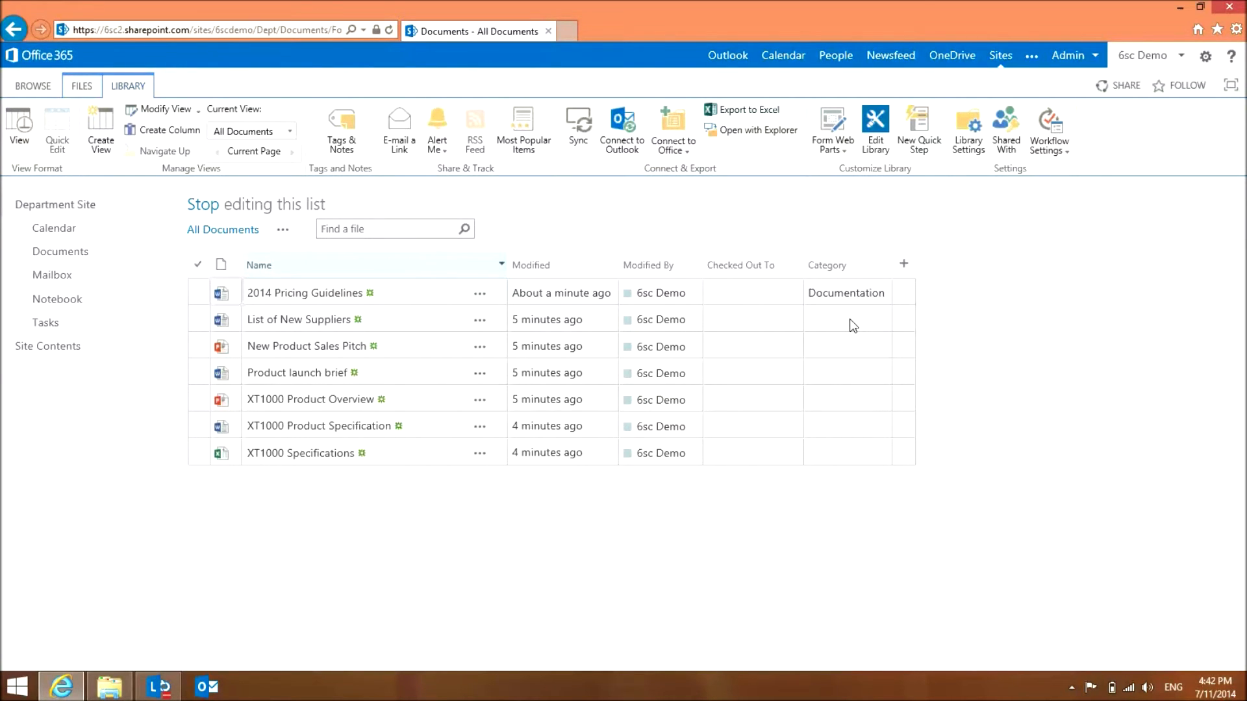
click(830, 323)
click(885, 319)
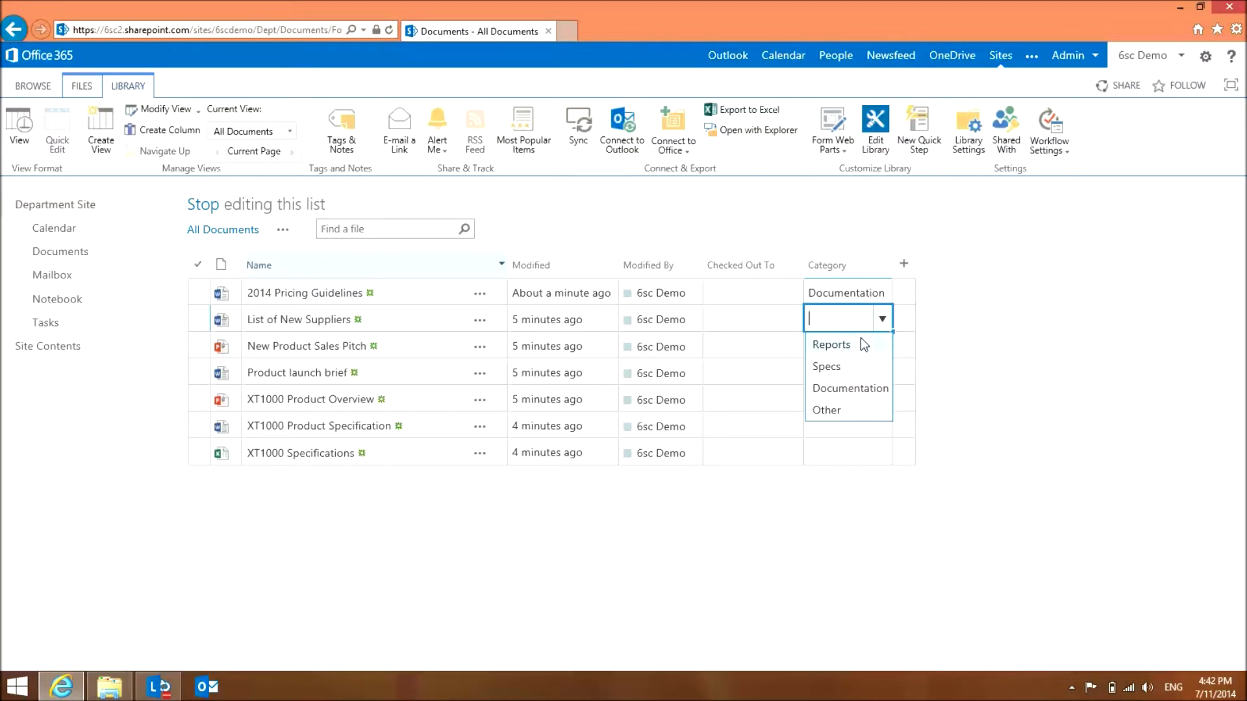
click(861, 342)
click(897, 341)
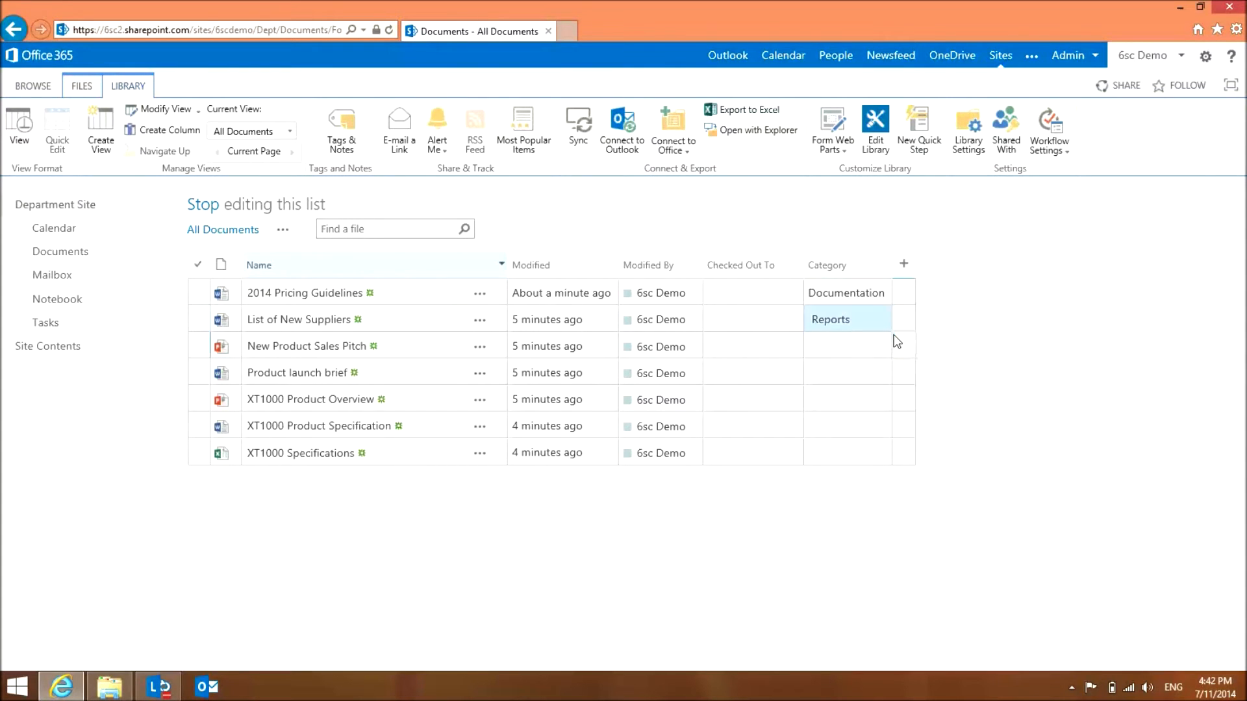
click(887, 327)
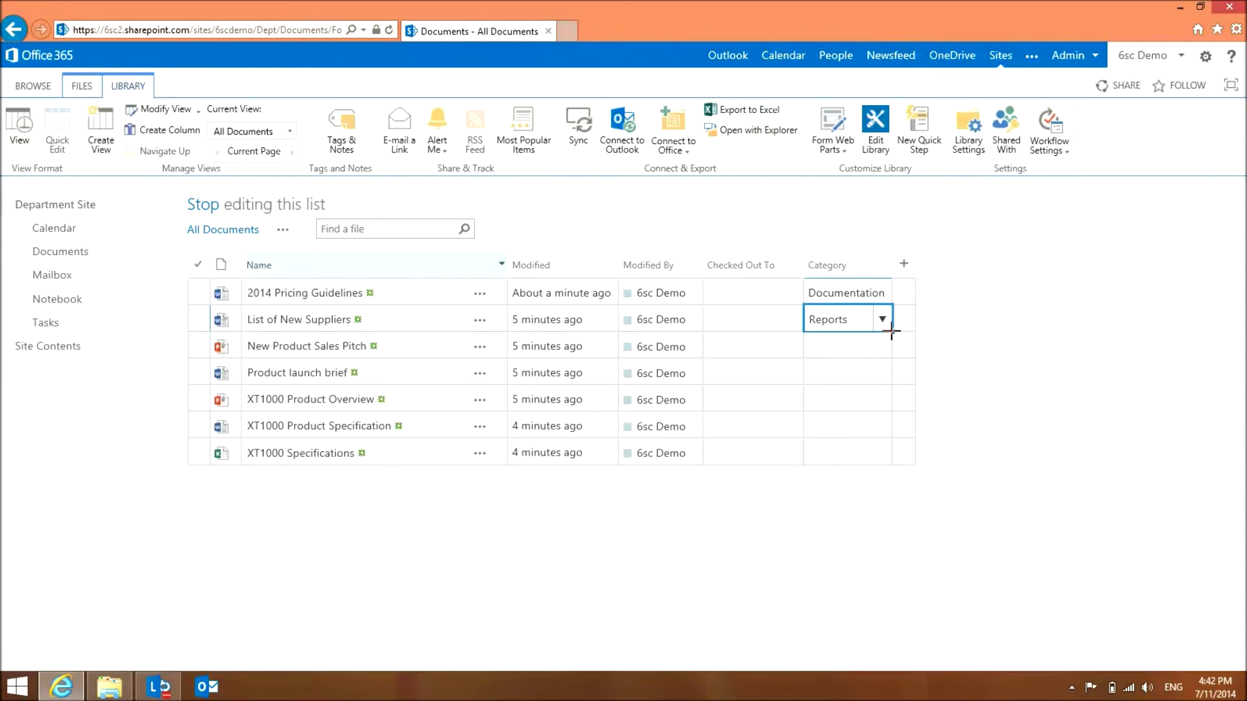
drag(892, 332, 883, 408)
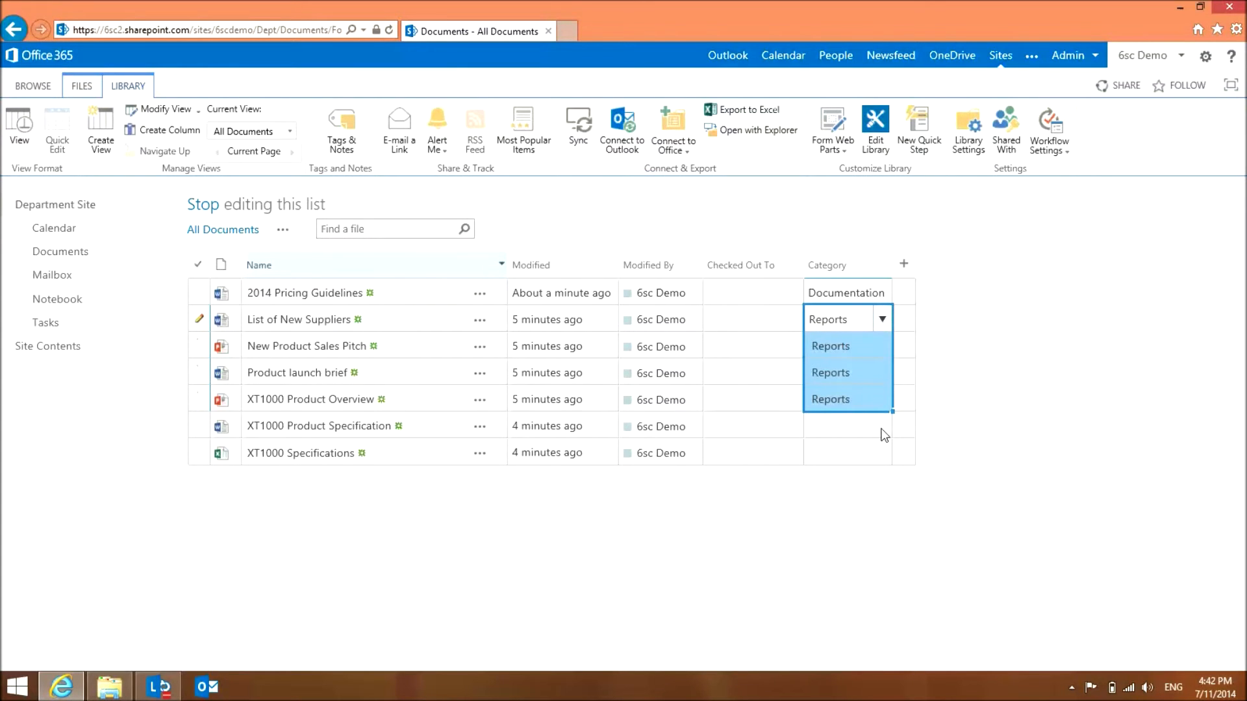
- Set the Category of XT1000 Product Specification to Specs and return the library to the standard view format
click(884, 427)
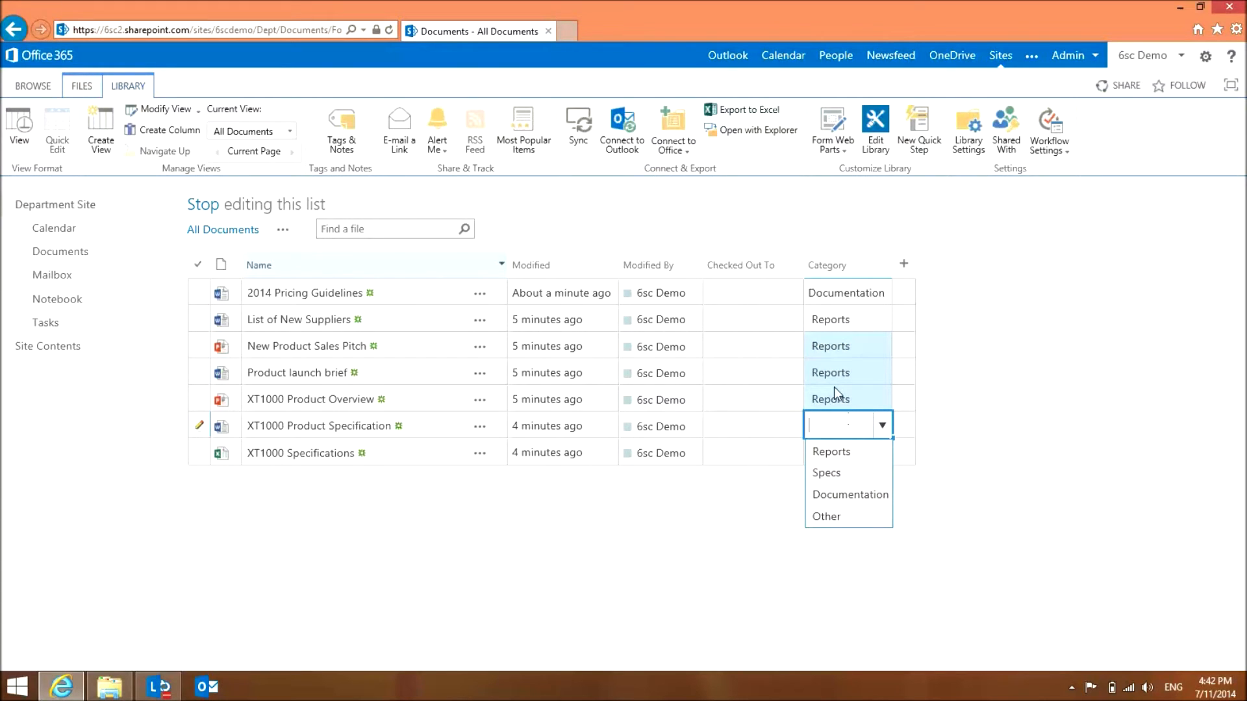
text(specs)
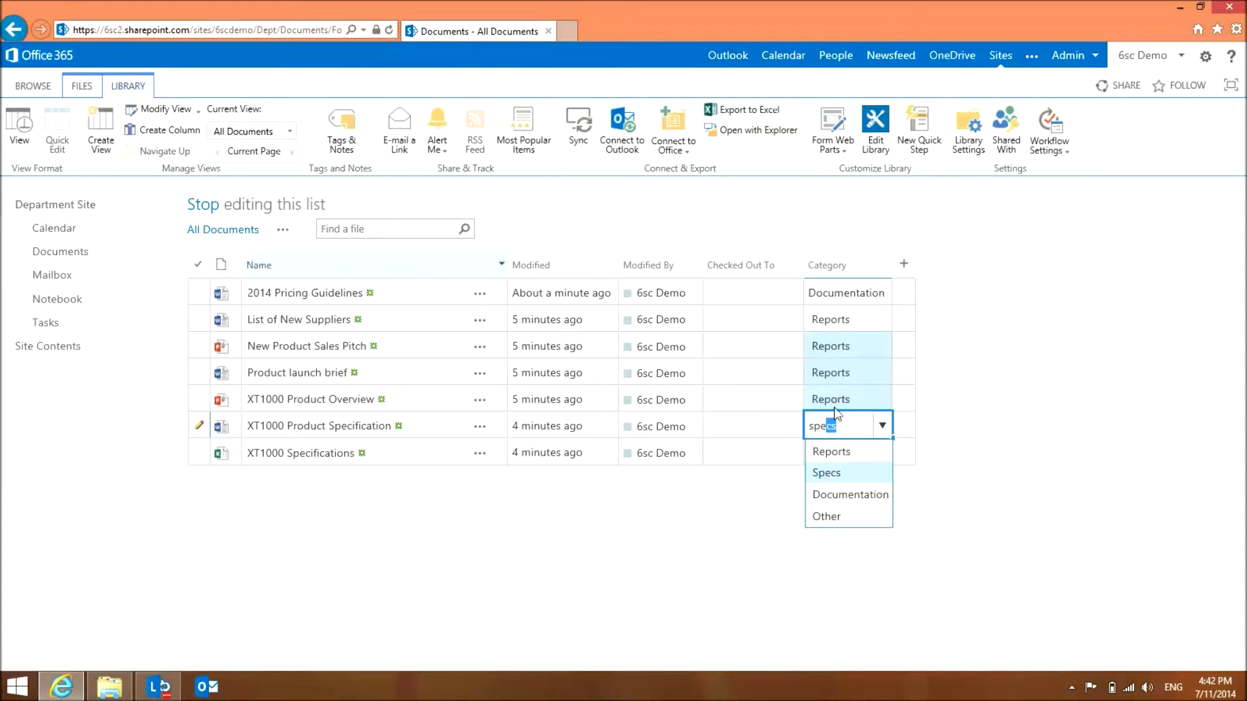
click(835, 401)
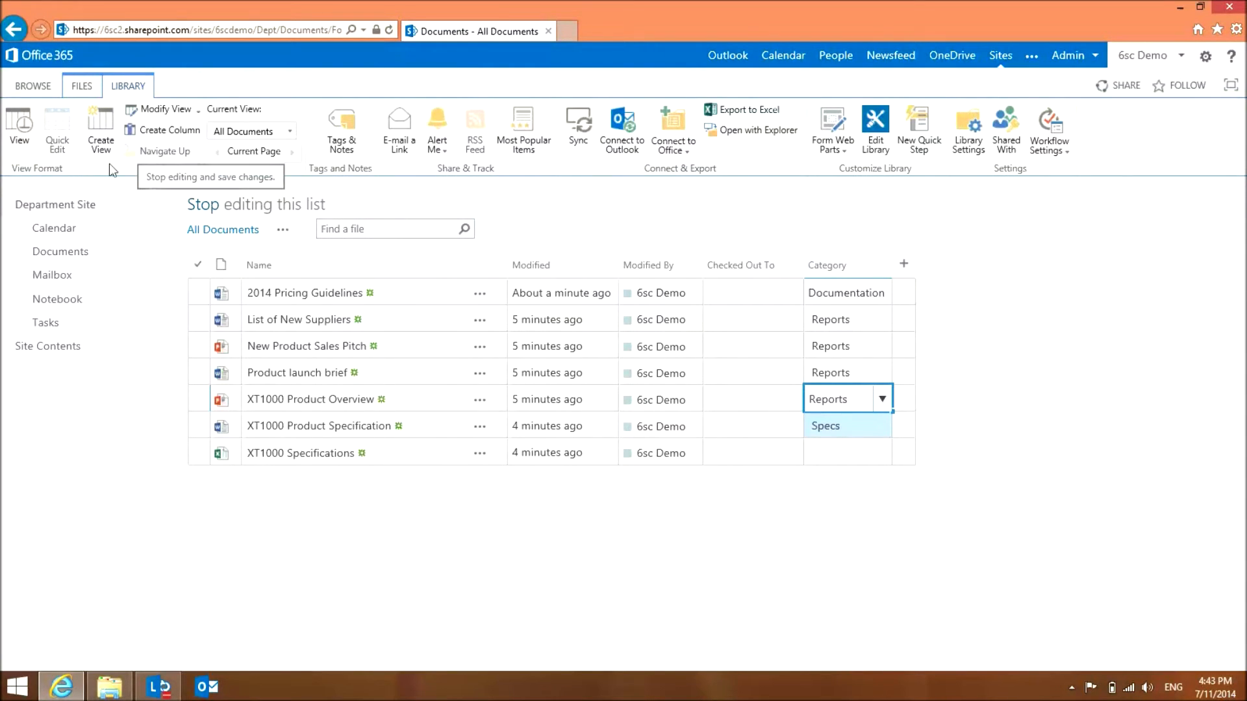
click(20, 136)
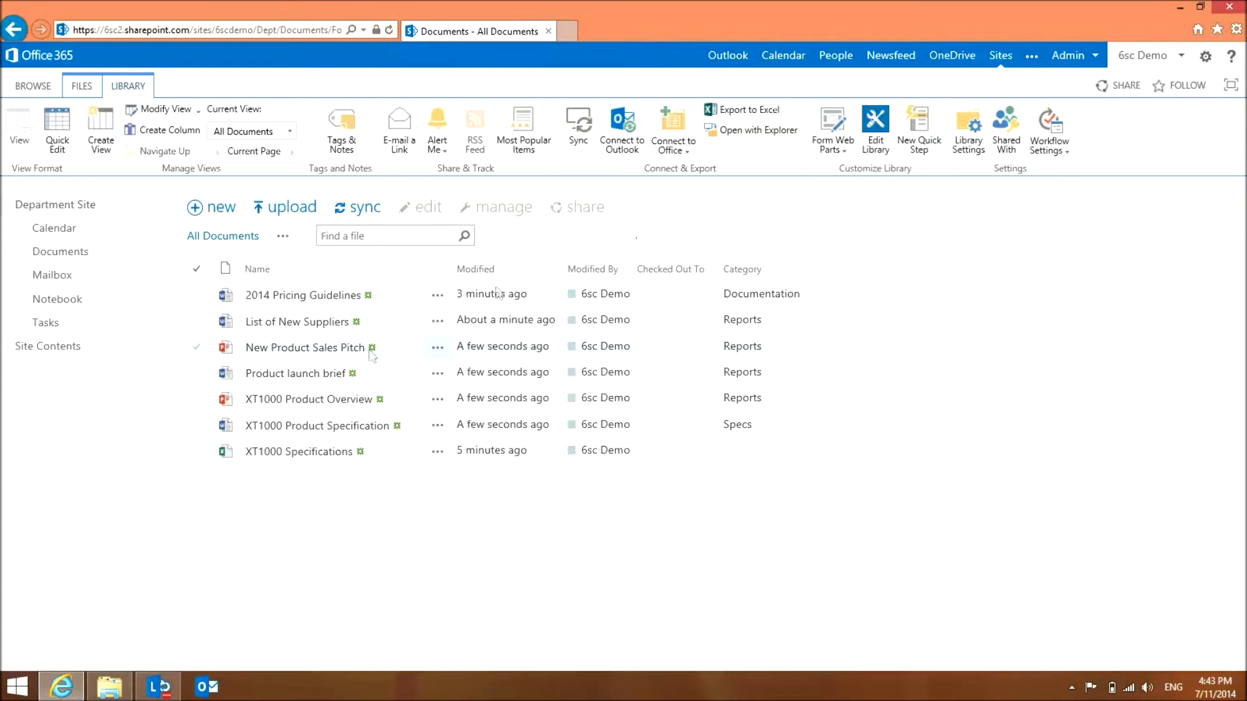
- Start a new public Standard View of the library named Test and exclude the Category column from its displayed columns
mouse_move(612, 347)
click(111, 141)
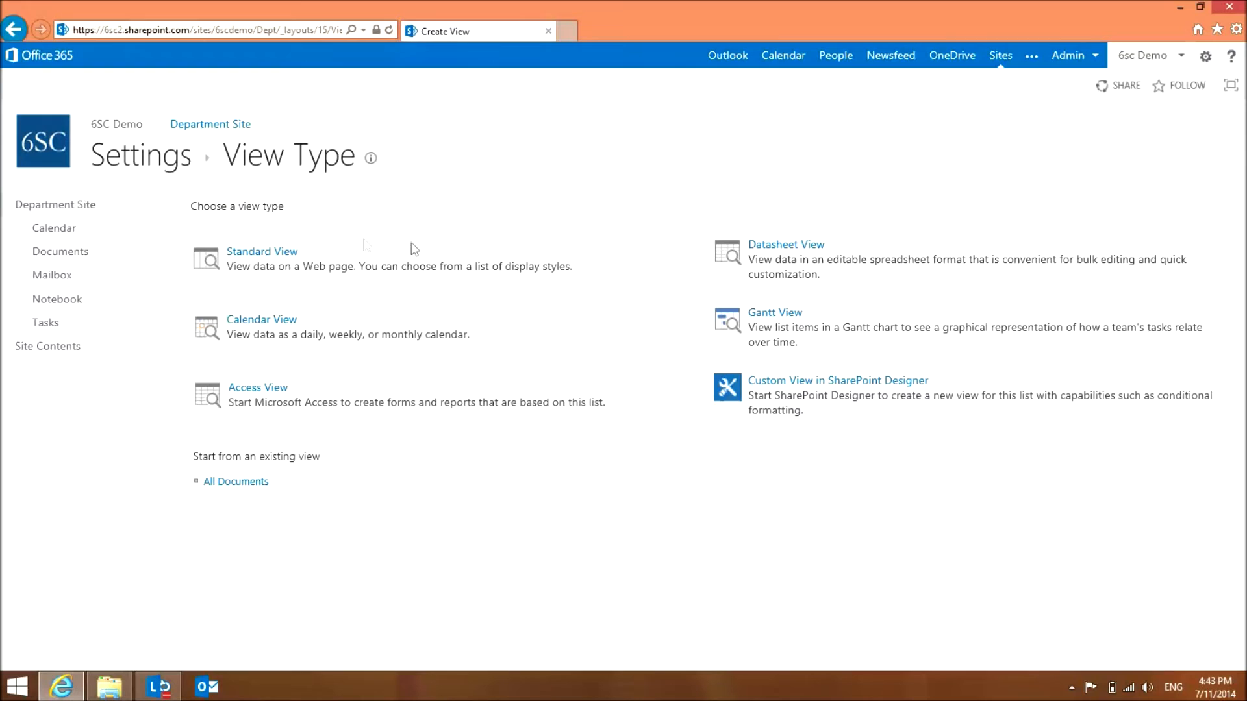
click(291, 259)
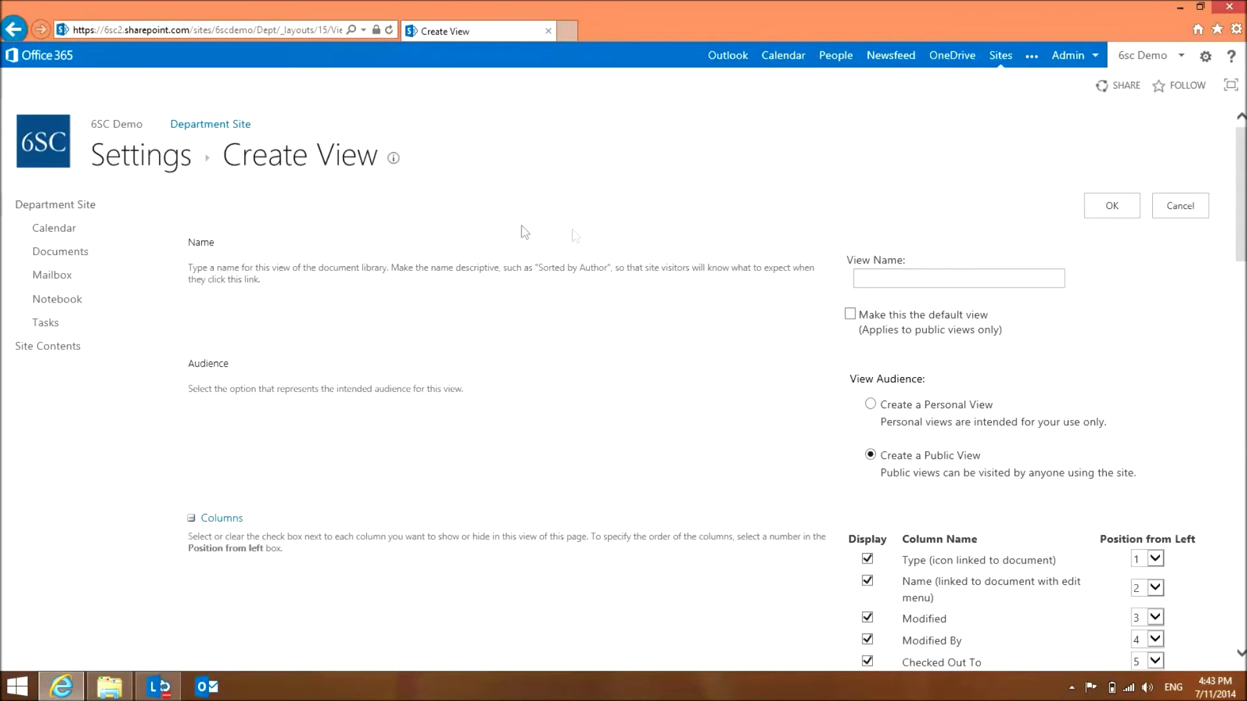
text(Test)
click(930, 146)
scroll(948, 150, down, 2)
scroll(949, 150, down, 3)
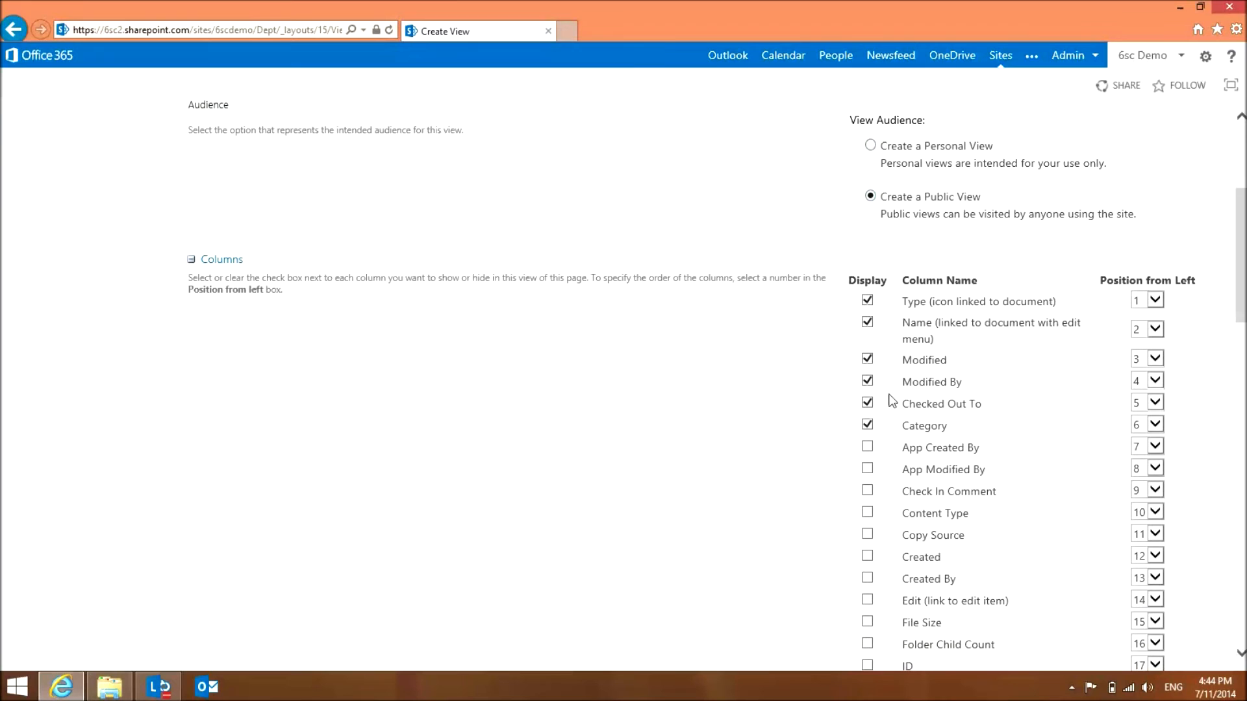
click(866, 425)
- Group the Test view's items first by the Category column and save the view
scroll(734, 428, down, 15)
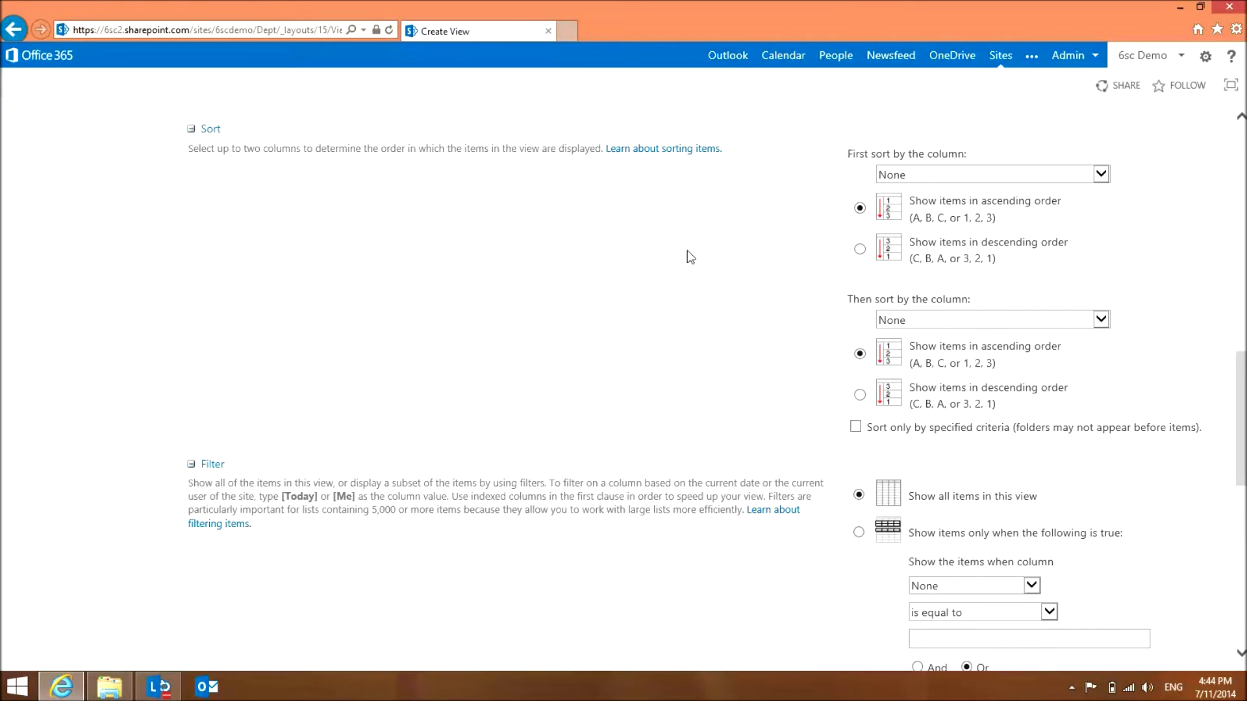
scroll(687, 251, down, 4)
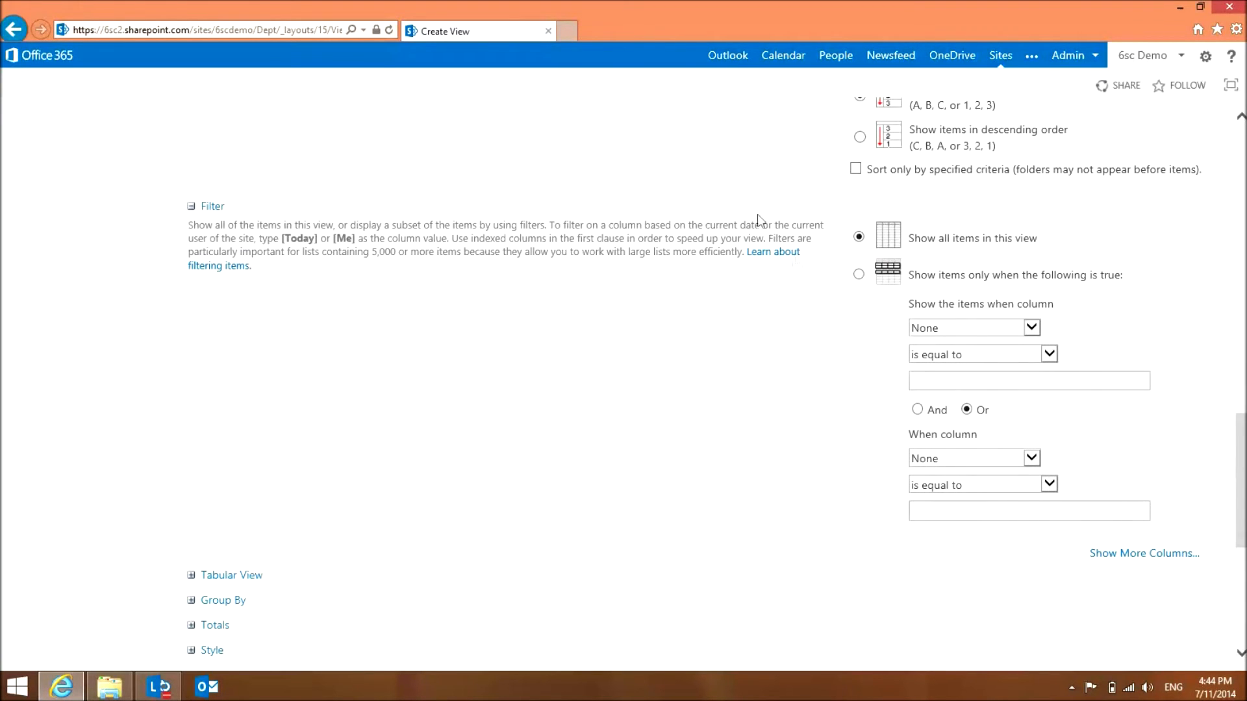
scroll(341, 420, down, 4)
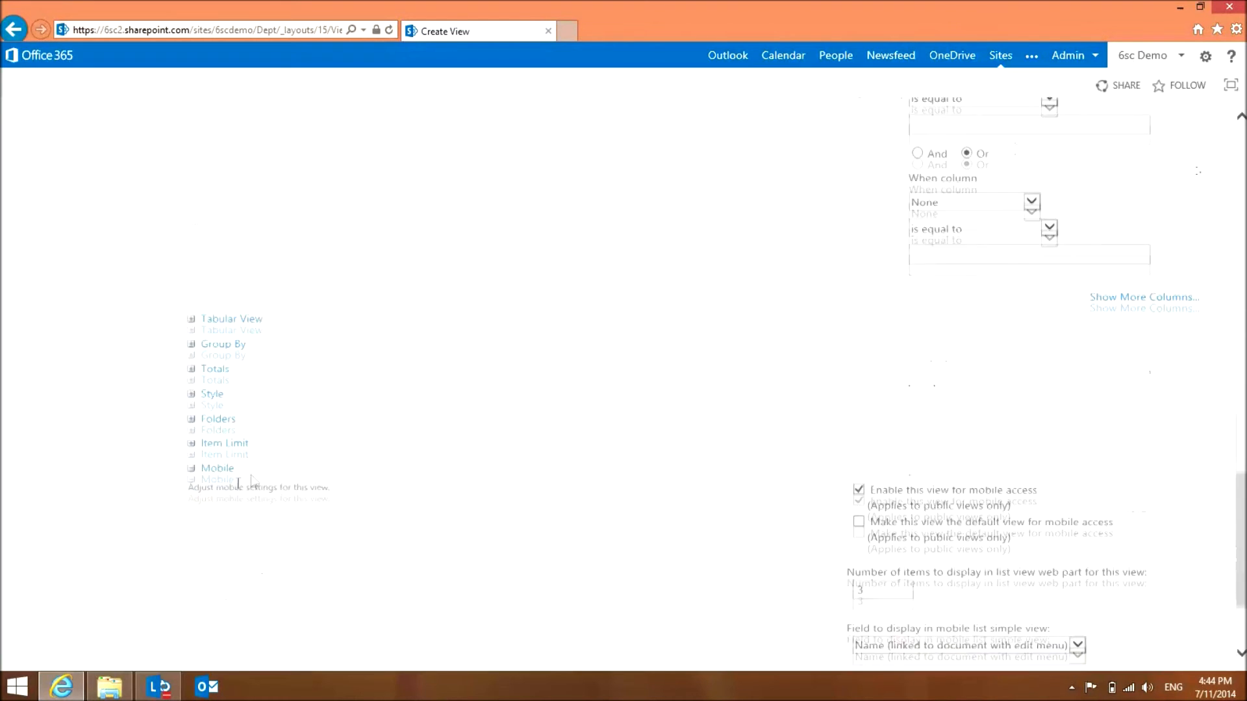
click(224, 342)
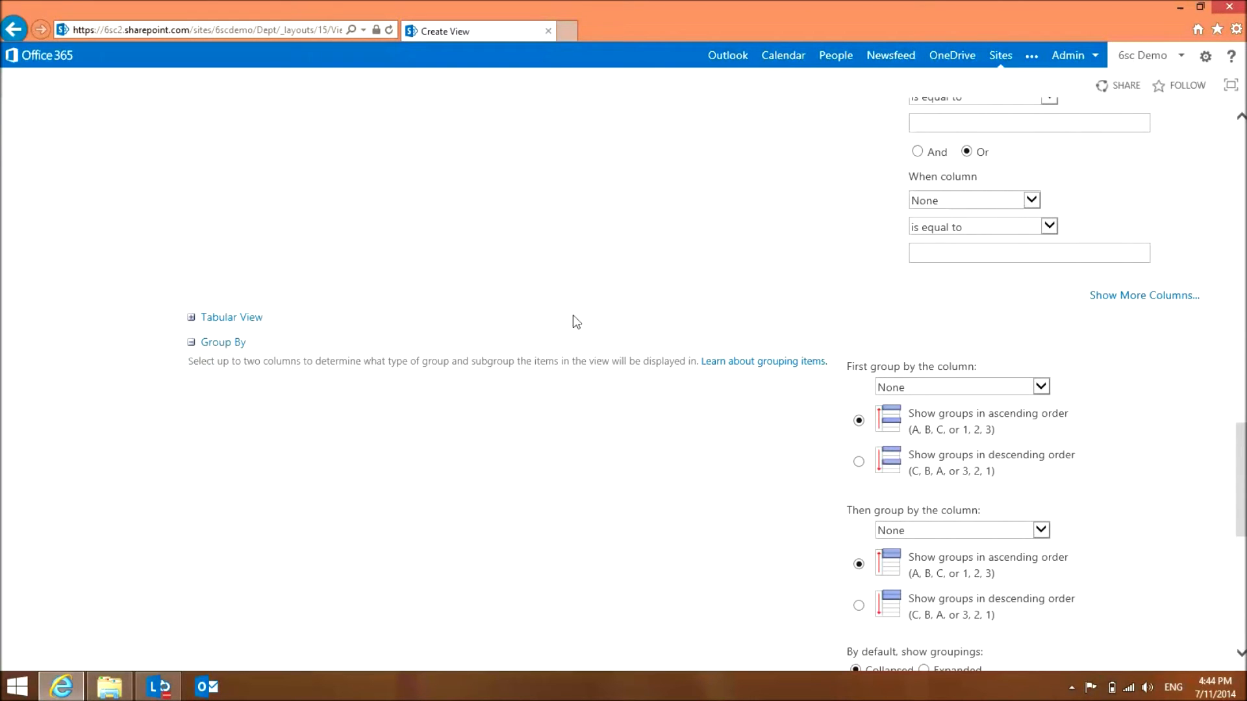
click(926, 388)
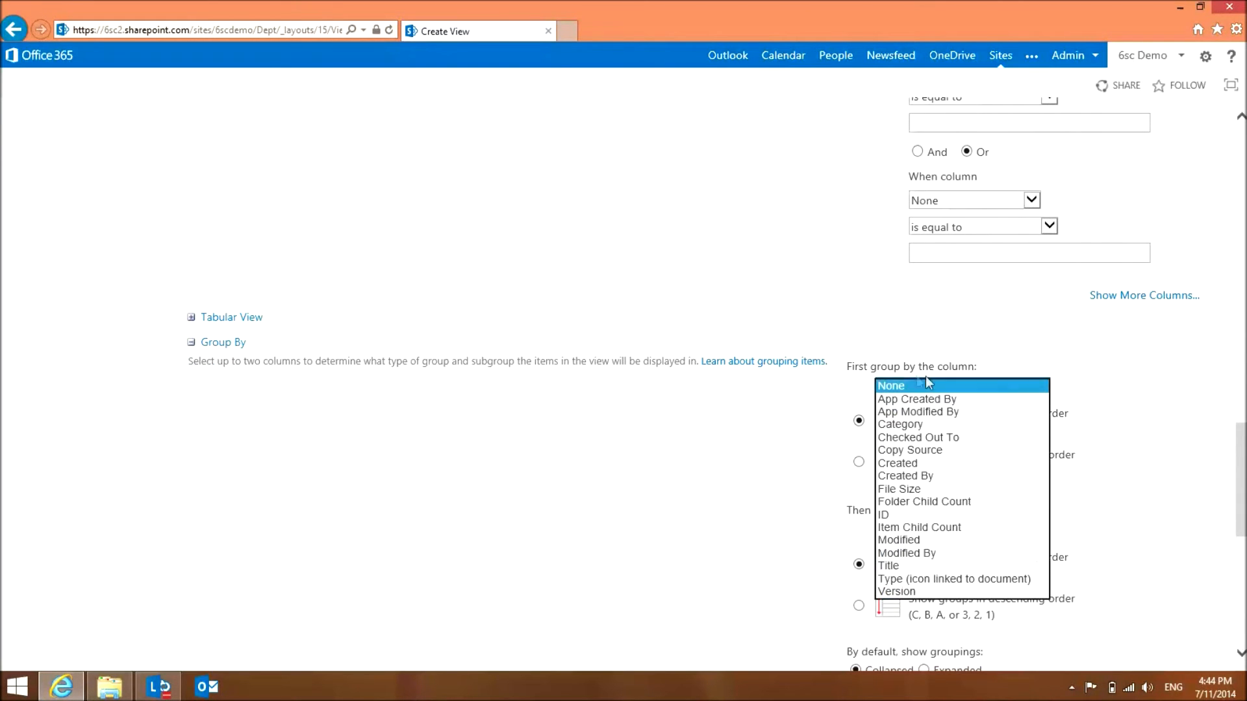
click(929, 426)
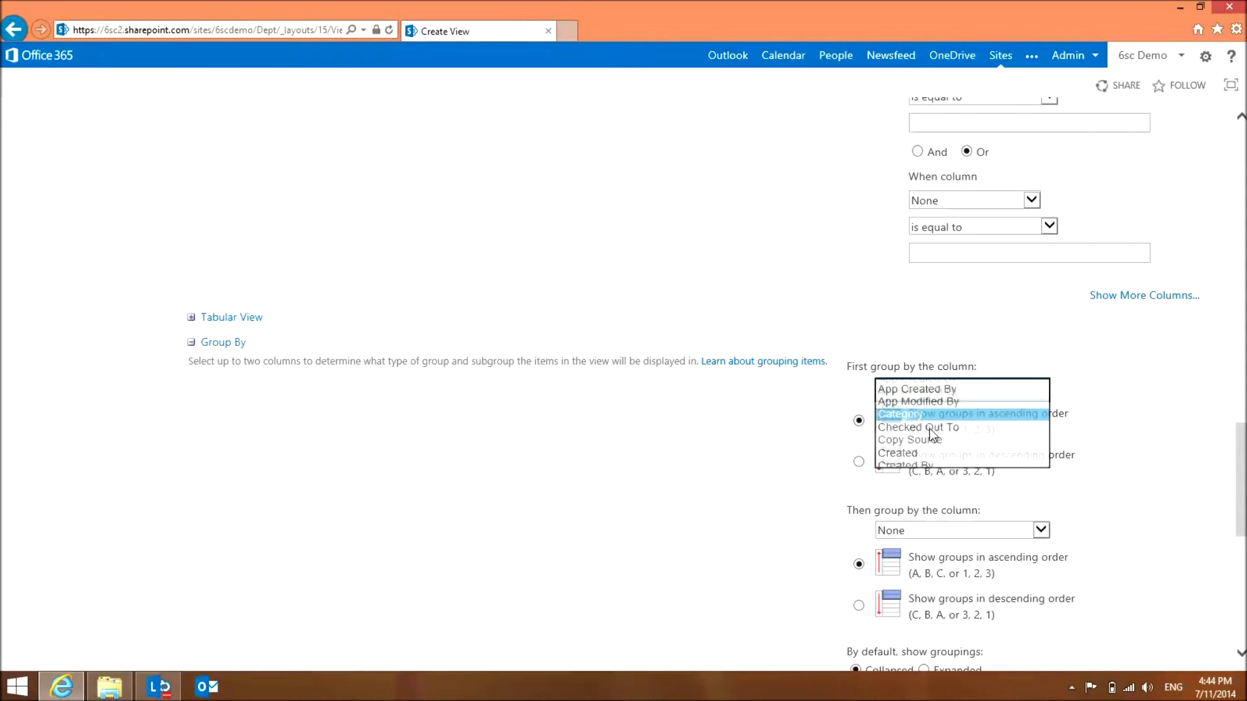
click(565, 415)
scroll(565, 416, down, 8)
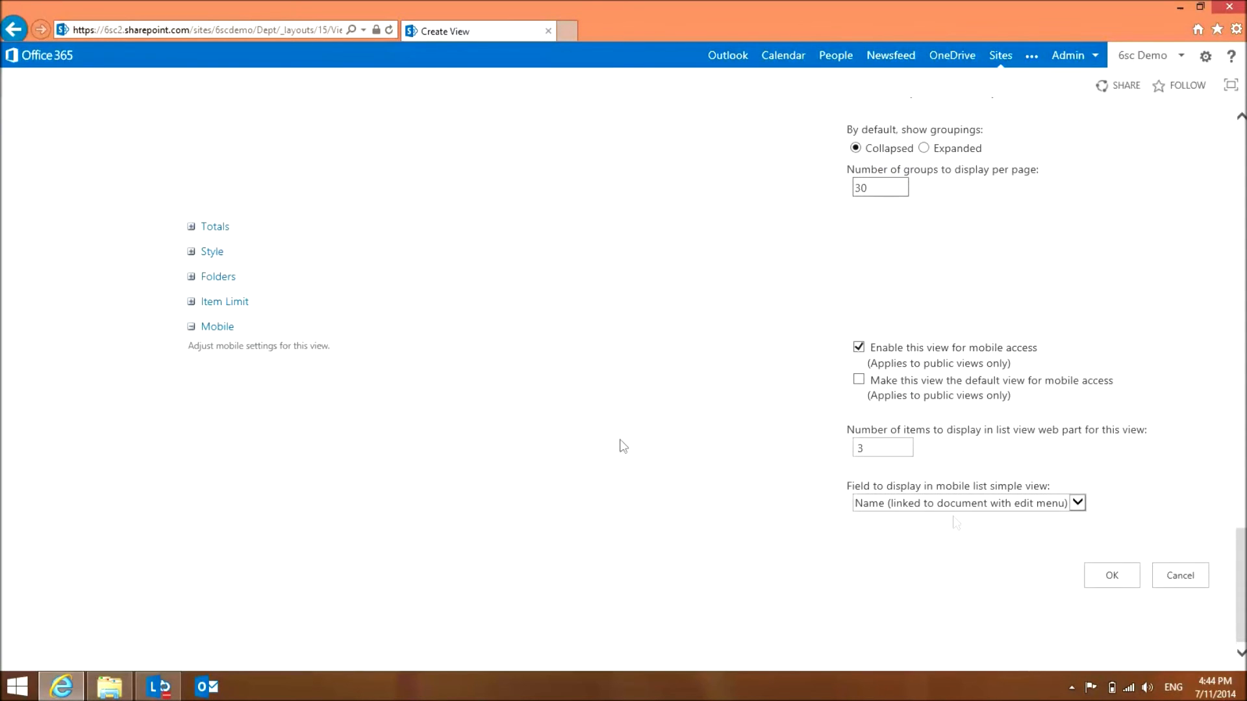
click(1112, 576)
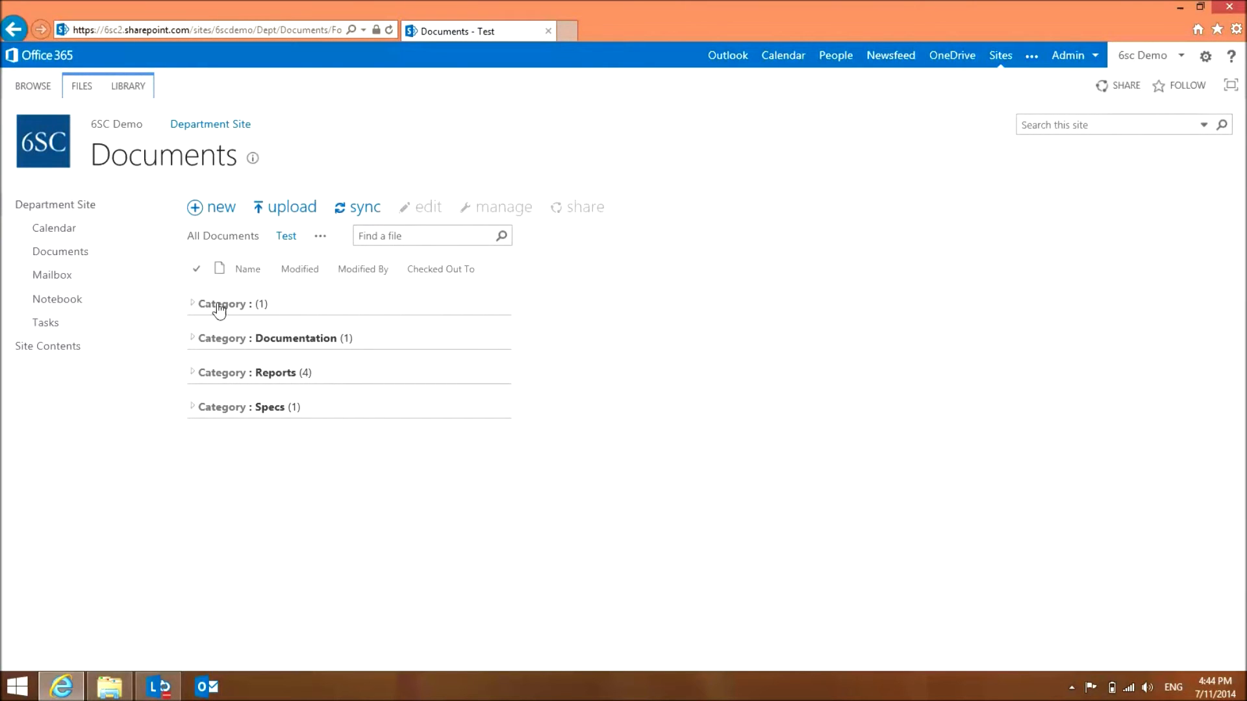
- Expand the Documentation and Reports groups in the Test view to examine their files
click(217, 340)
click(198, 398)
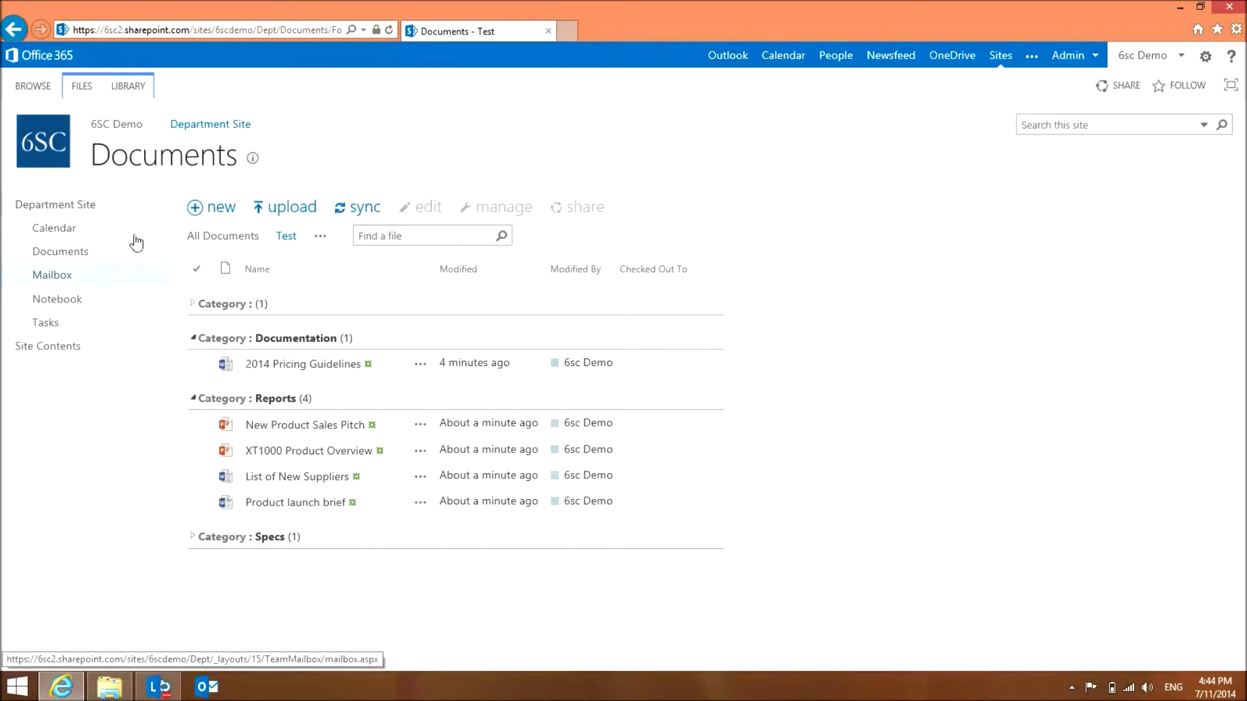
- Open the department site's Tasks list
click(68, 324)
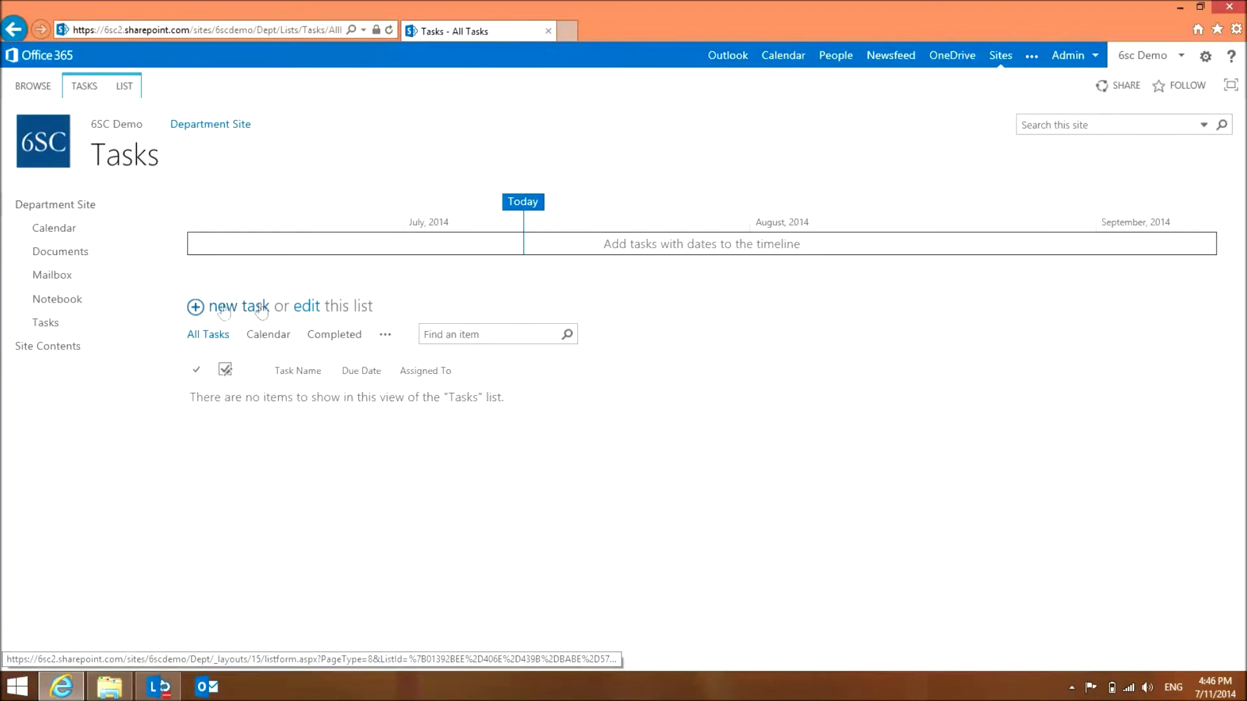
click(91, 90)
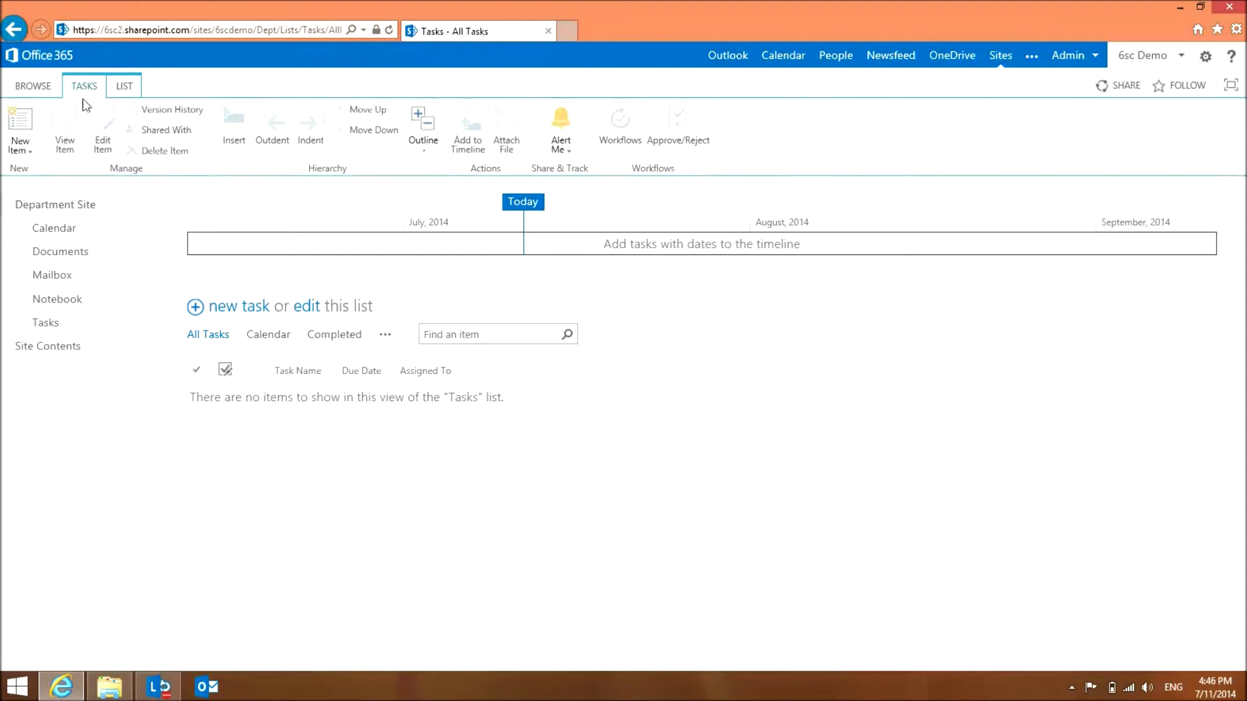
click(33, 120)
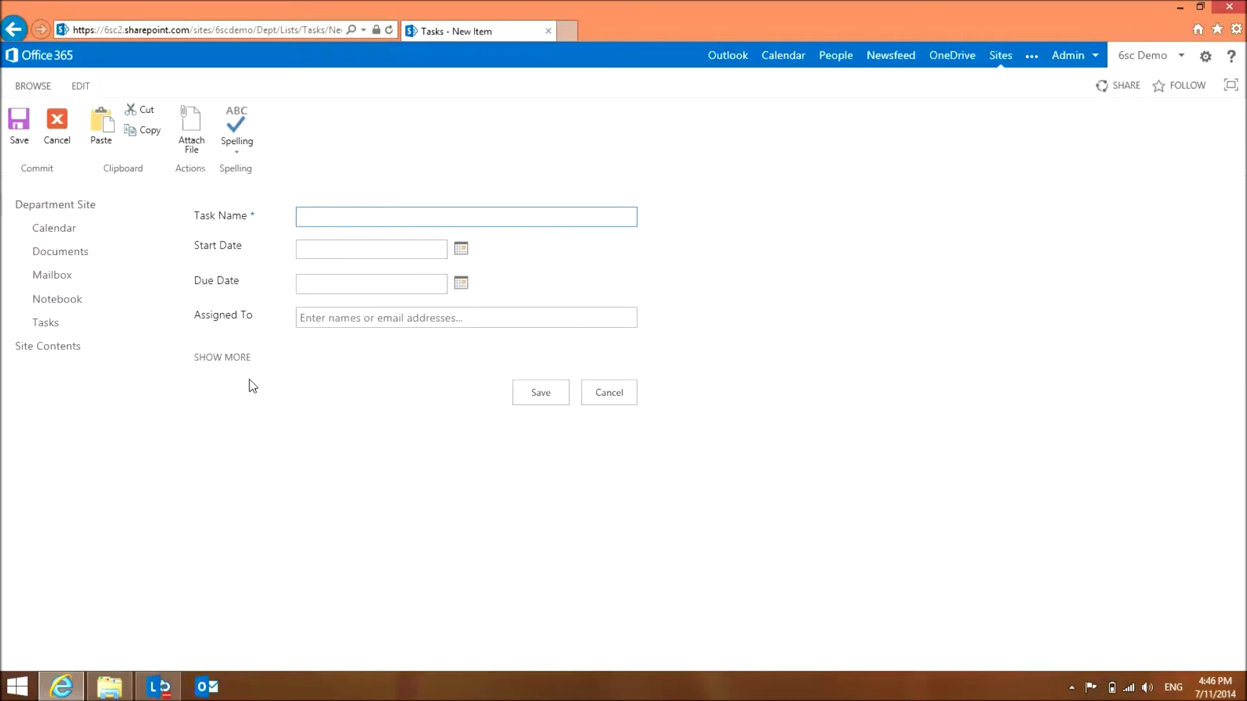
click(593, 397)
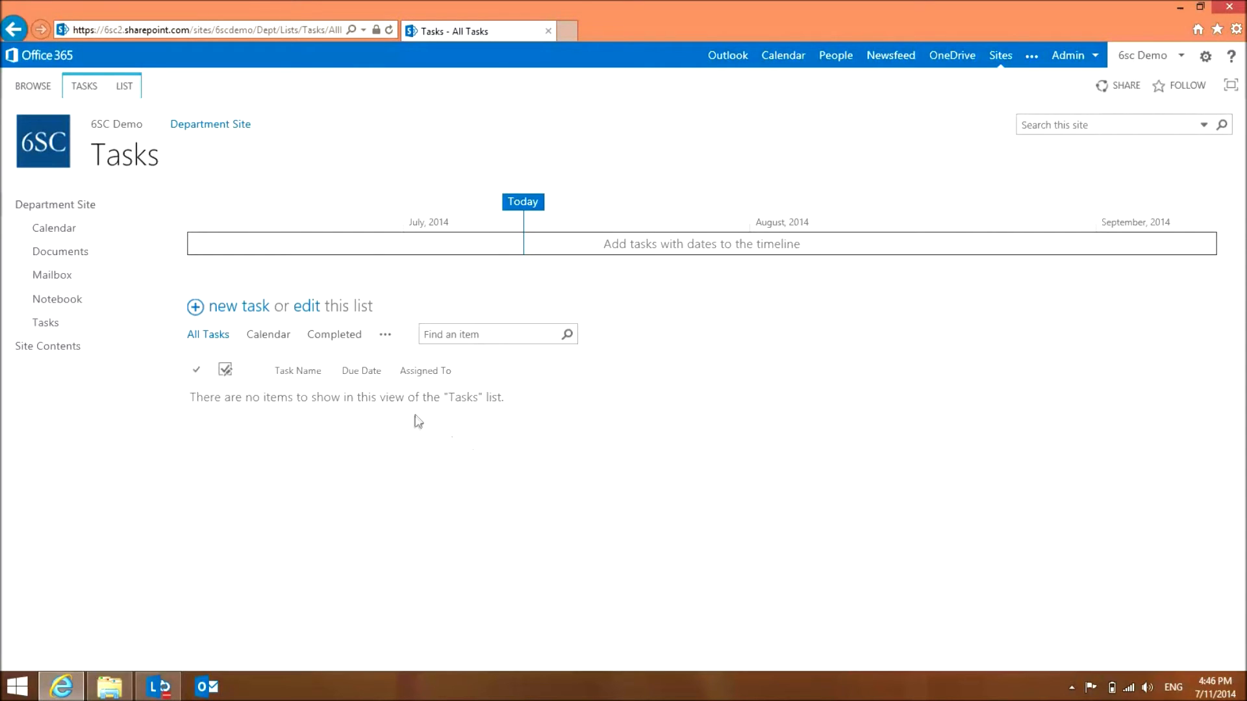
- Start inline editing of the Tasks list and enter a first task named Create Presentation
click(312, 313)
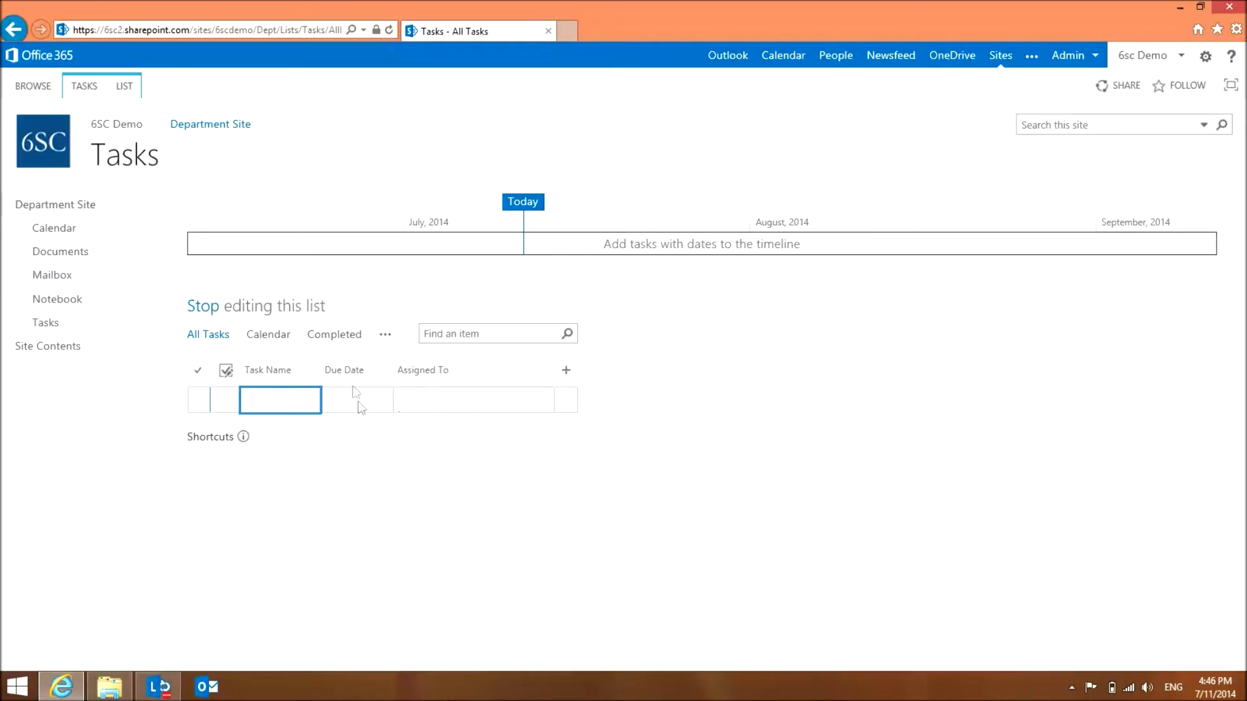
click(128, 87)
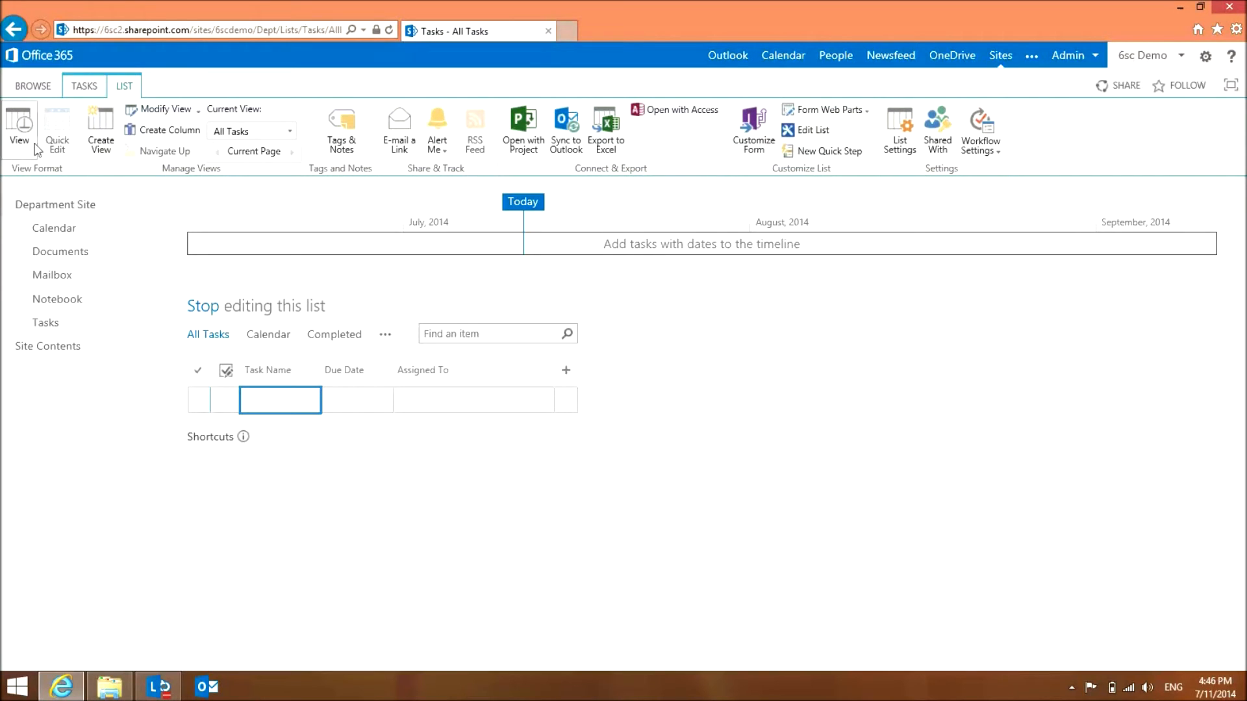
click(293, 406)
text(Crea)
text(te Prese)
text(ntation)
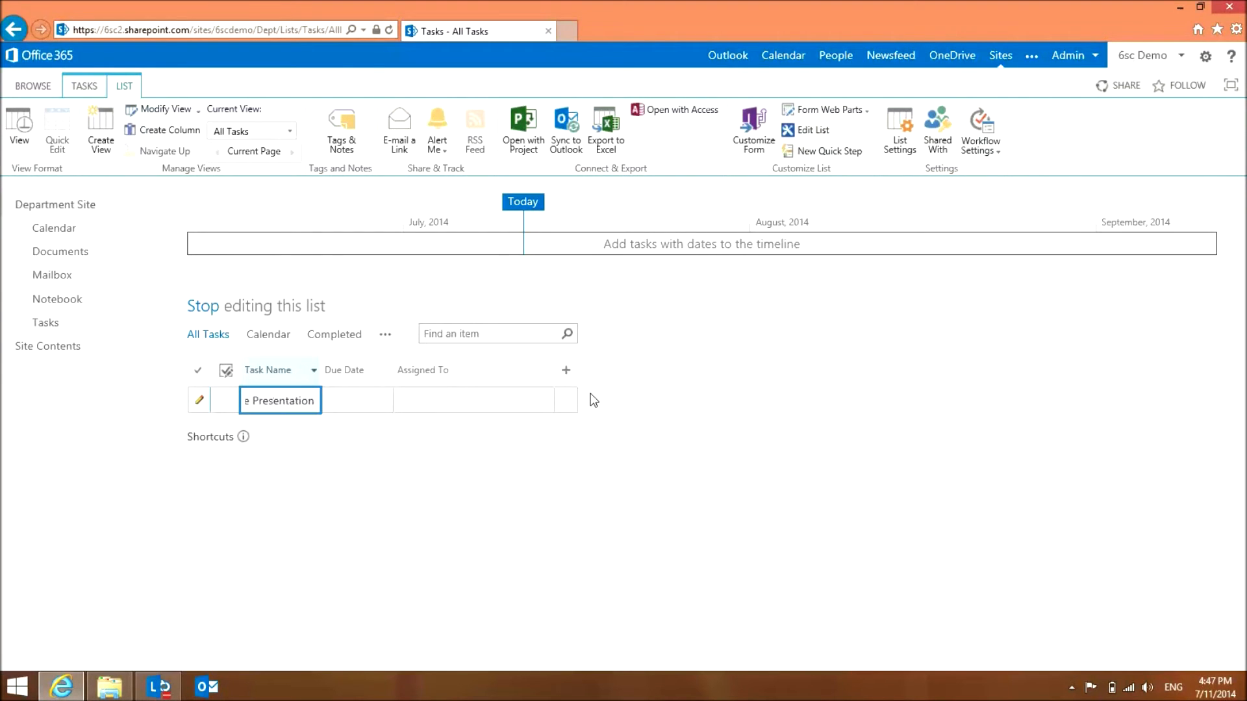
key(Tab)
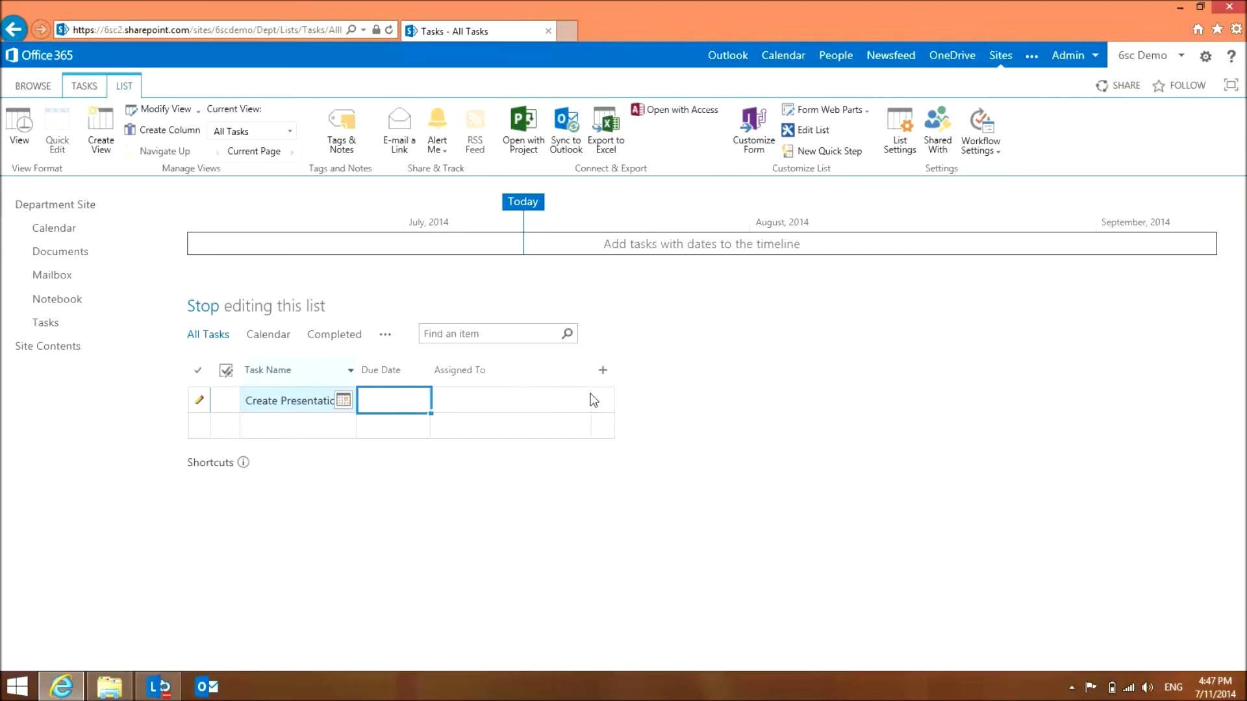
- Set the Create Presentation task's due date to 8/12, assign it to 6sc Demo, and dismiss the timeline callout
text(8/12)
key(Tab)
text(6sc)
click(585, 428)
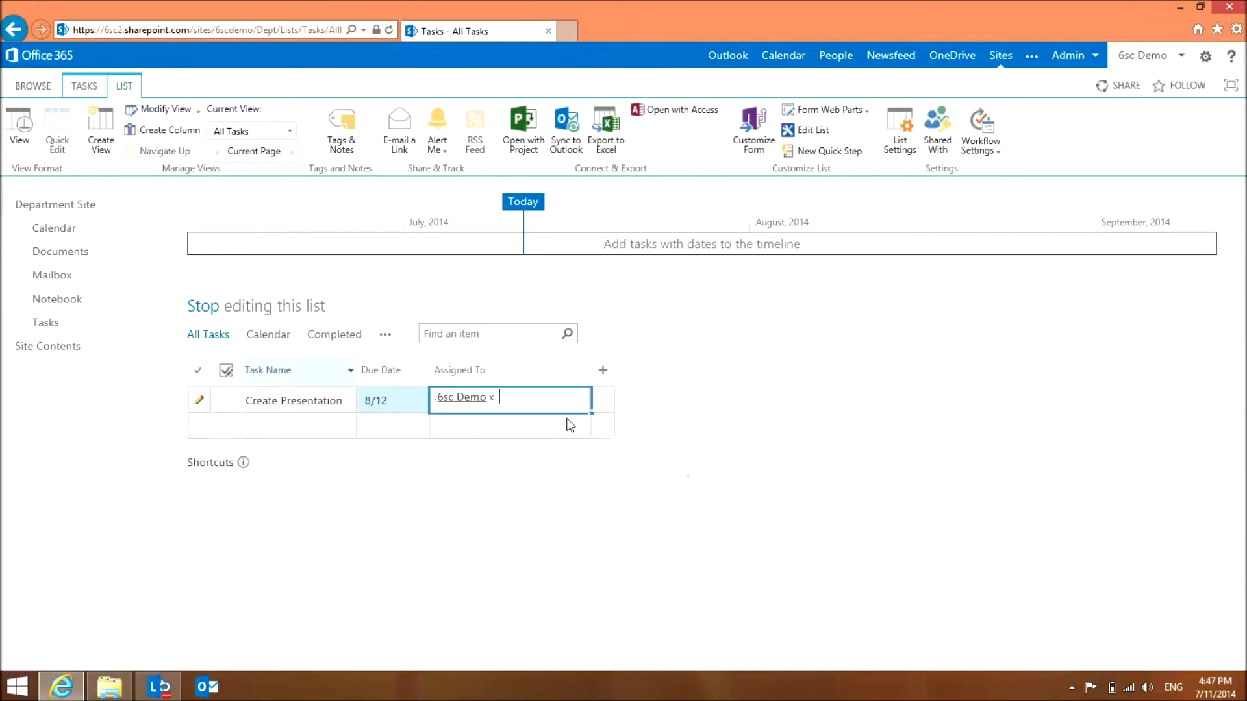
click(322, 423)
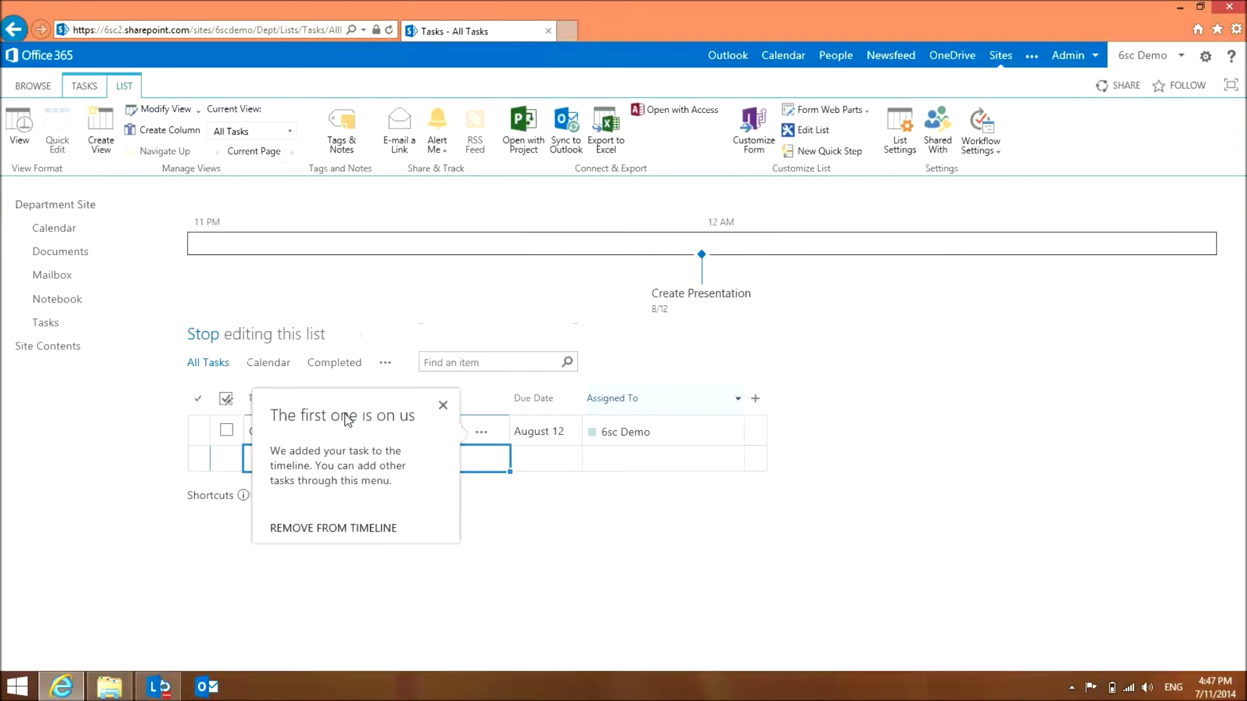
click(443, 405)
- Add two more tasks to the list, named Review Brief and Review contract
click(394, 458)
text(Review Brief)
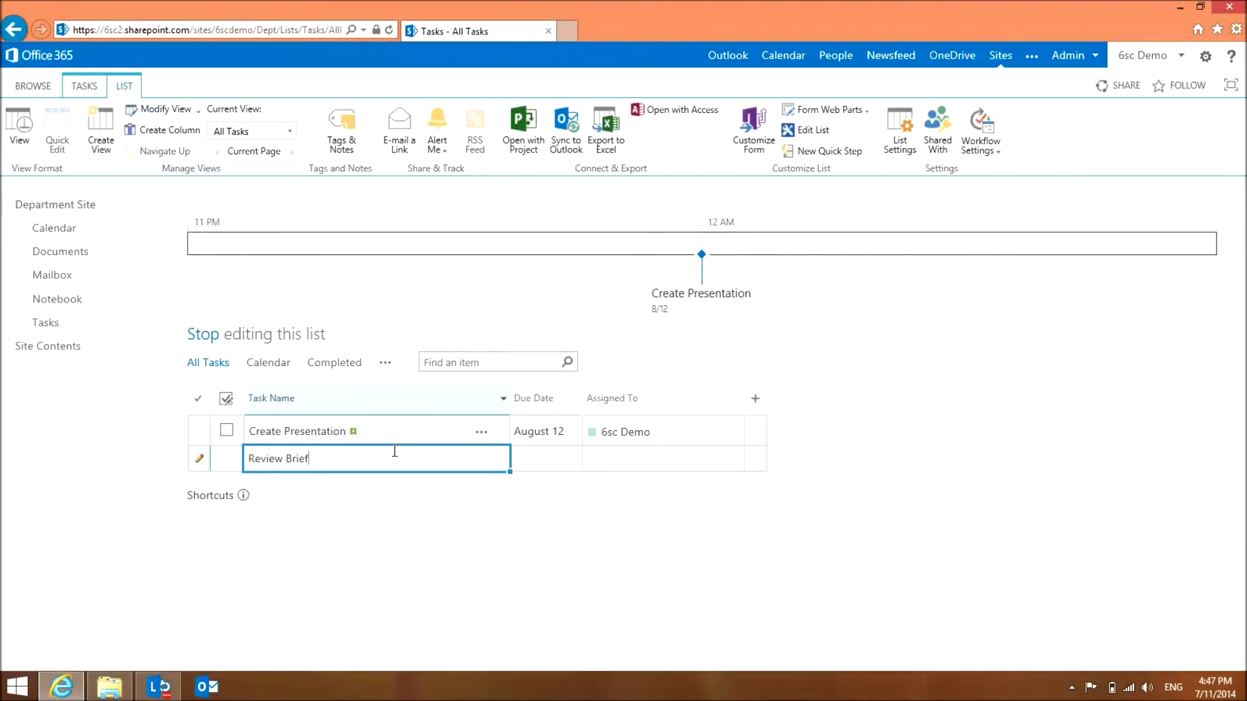
key(Return)
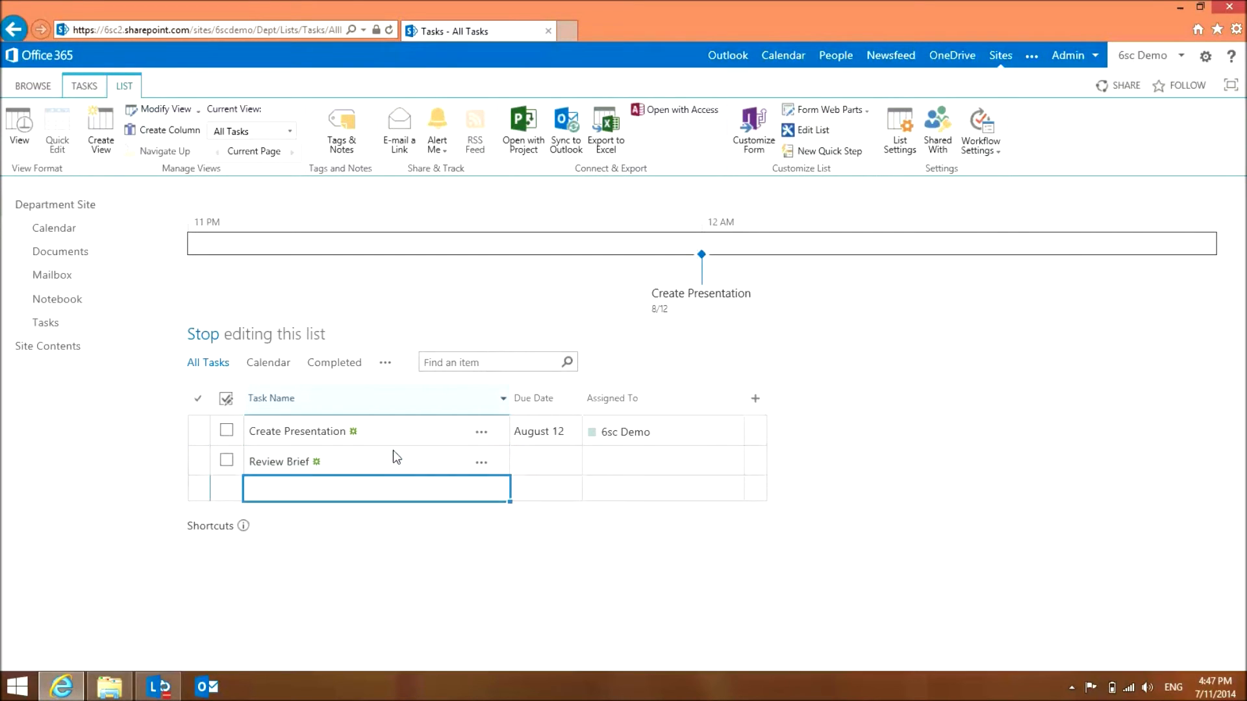
text(Review contract)
click(540, 467)
- Fill the August 12 due date down to Review Brief and Review contract, and the 6sc Demo assignee down to Review Brief, ending inline editing
click(556, 434)
drag(584, 455, 574, 491)
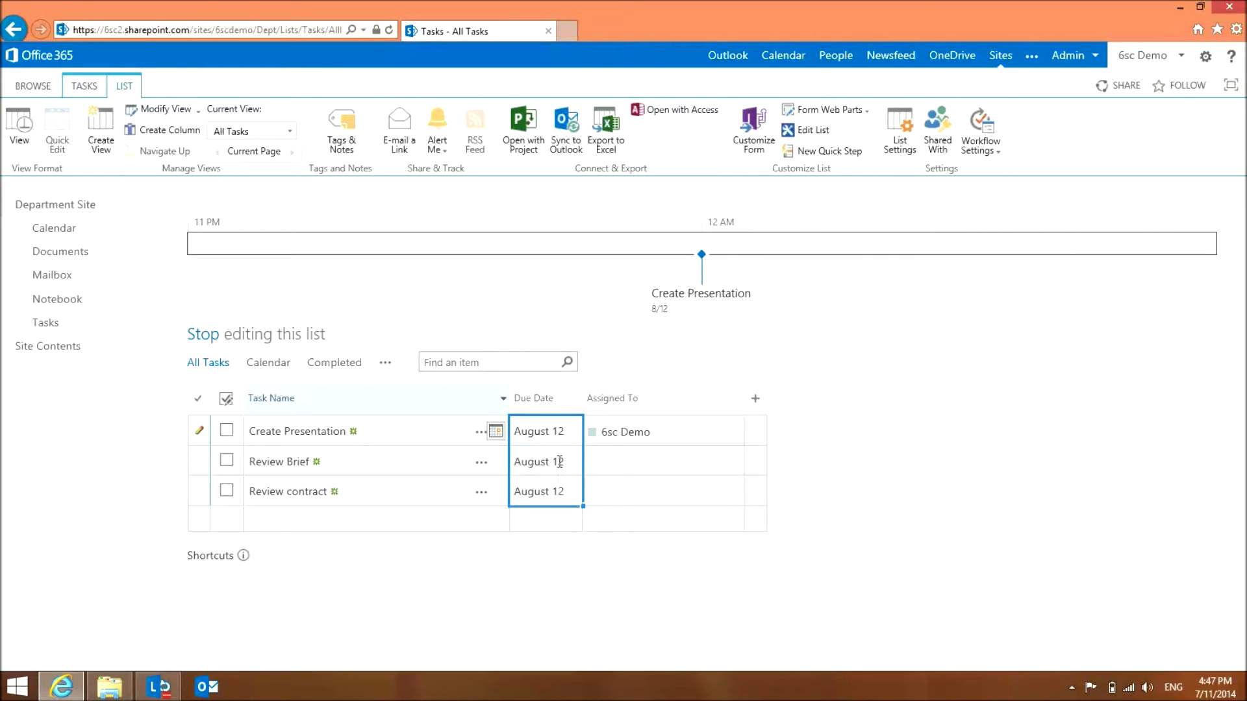
click(659, 447)
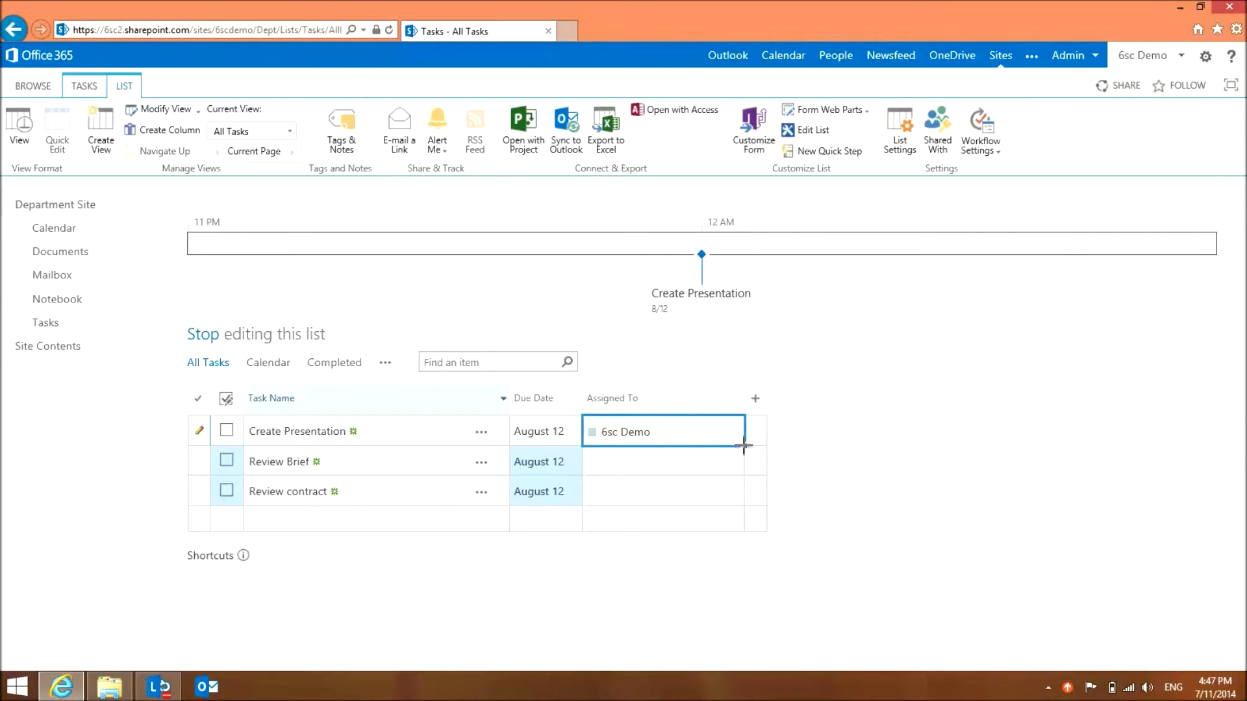
drag(744, 446, 740, 469)
click(652, 492)
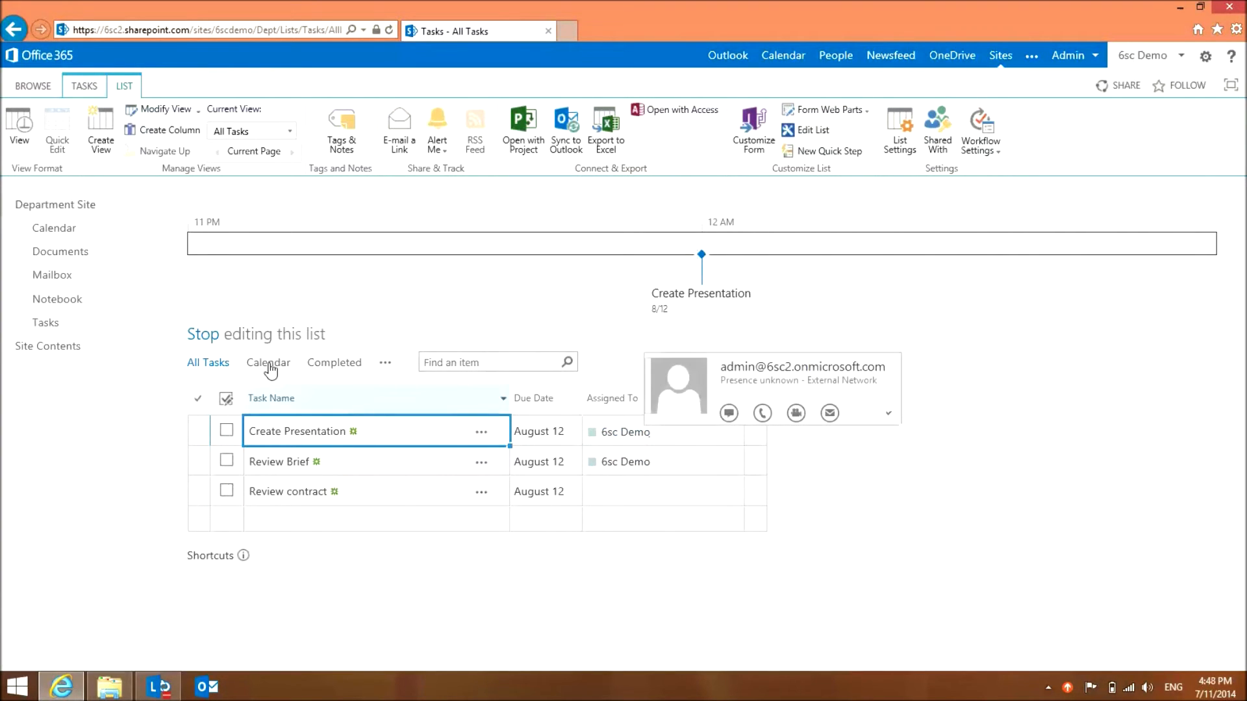
click(211, 338)
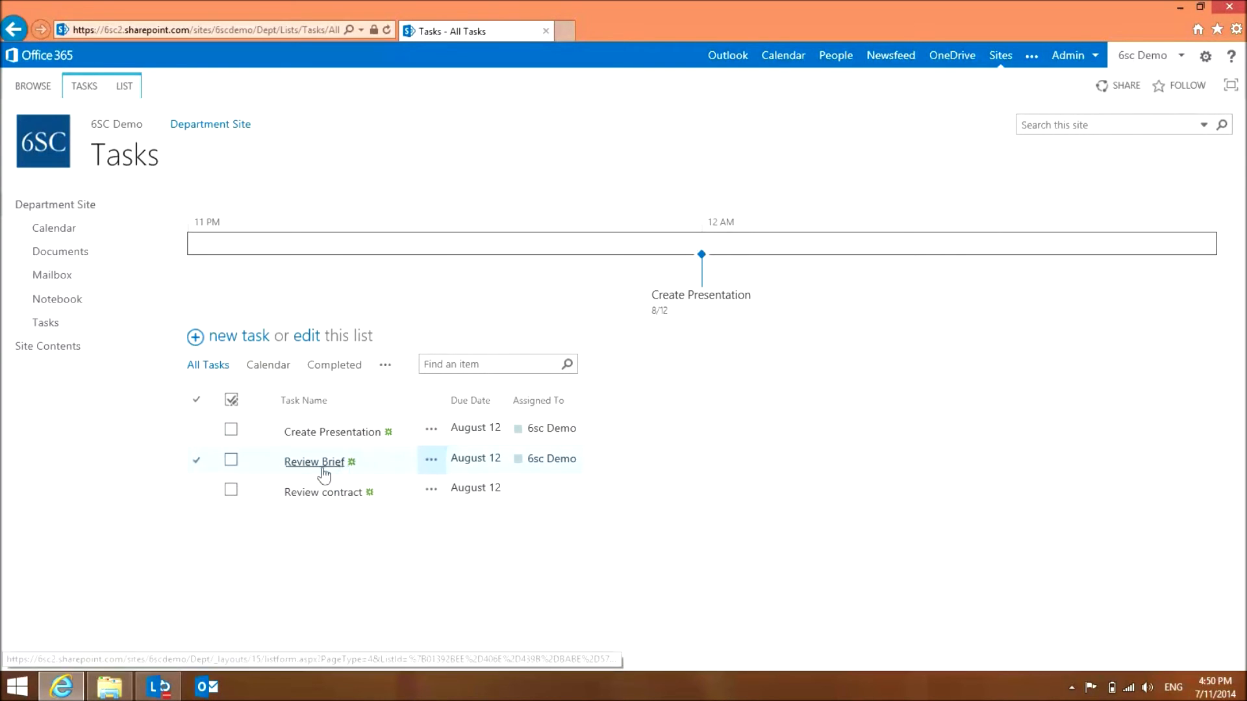
- Add the Review Brief task to the timeline
click(431, 460)
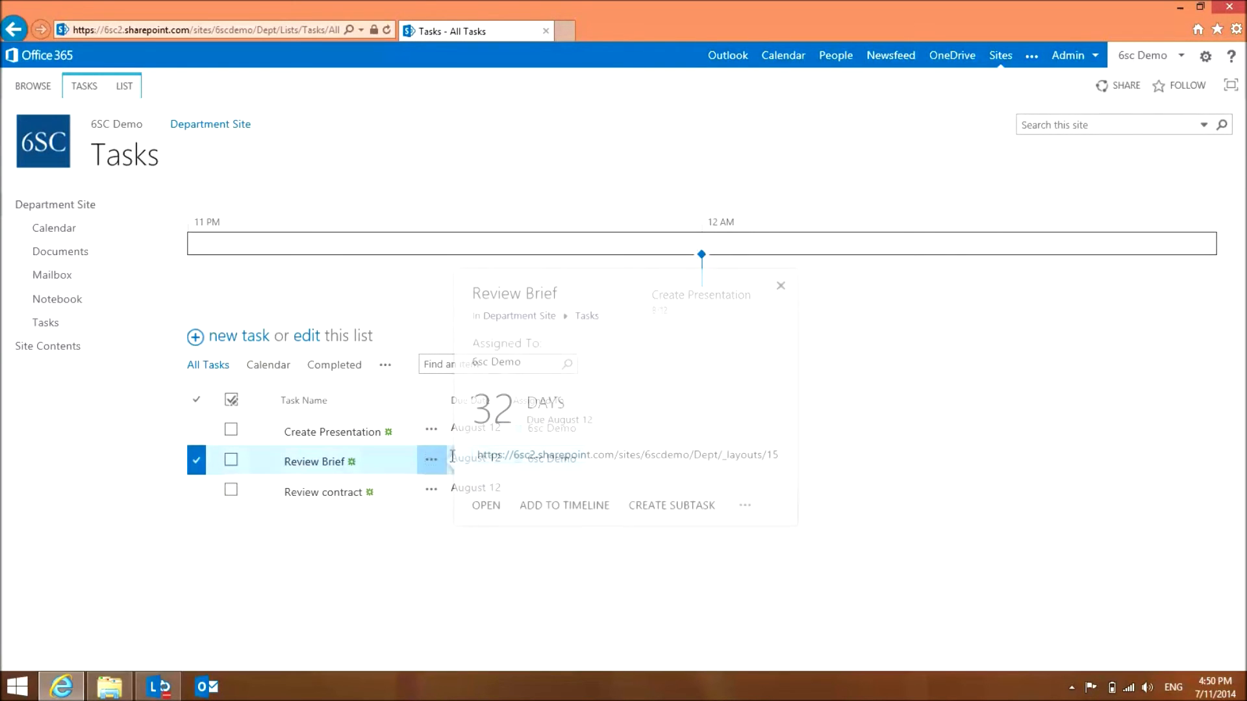
click(578, 506)
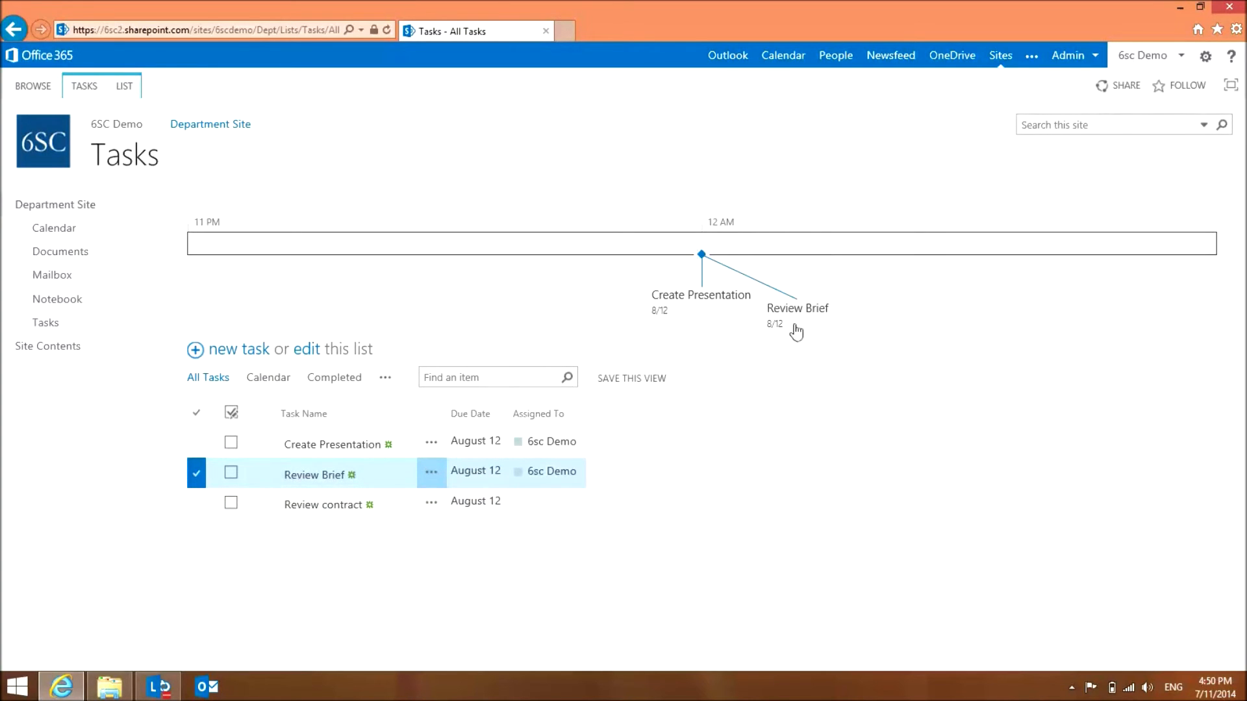
- Display Review Brief as a timeline bar with start date 7/11/2014, and move the Create Presentation callout further below the timeline
click(797, 312)
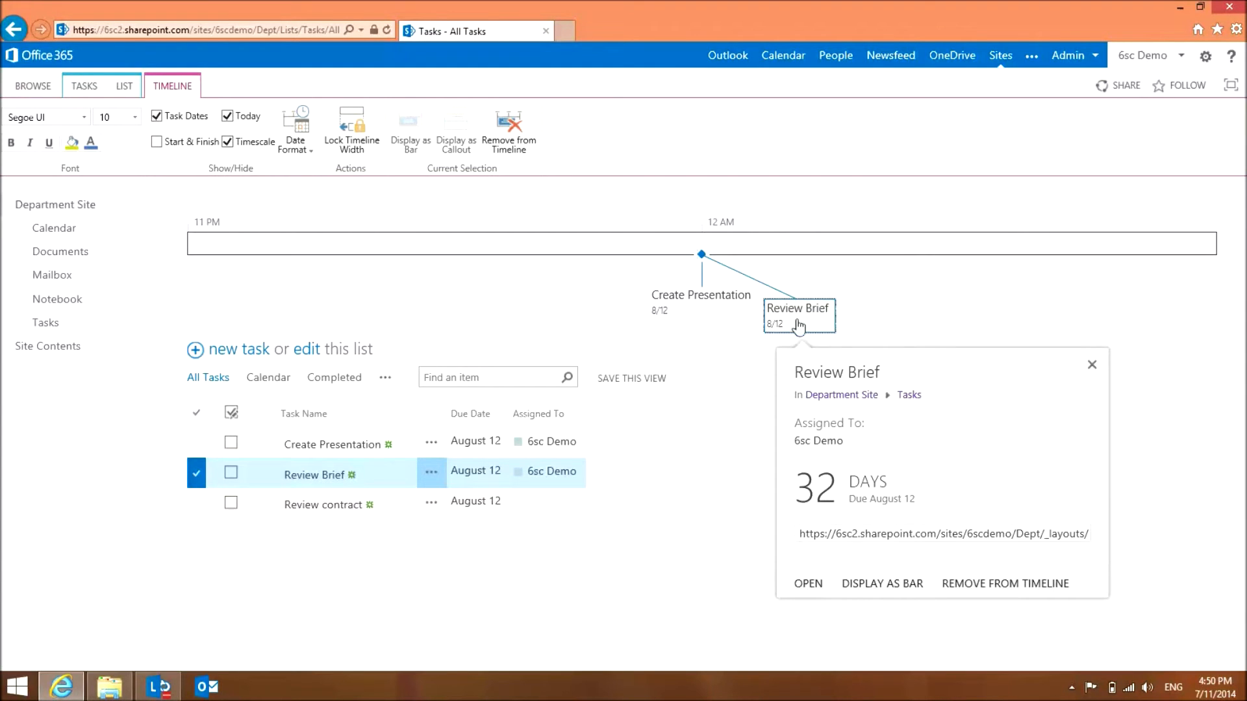
click(867, 587)
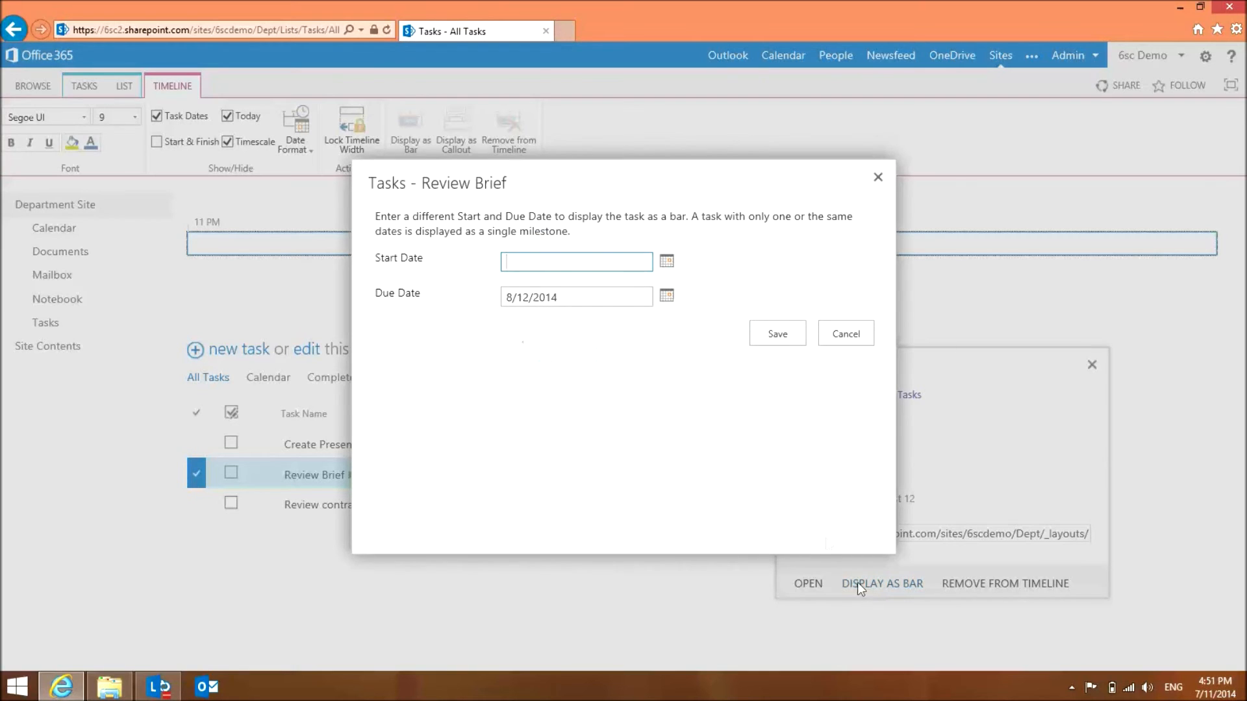
click(667, 261)
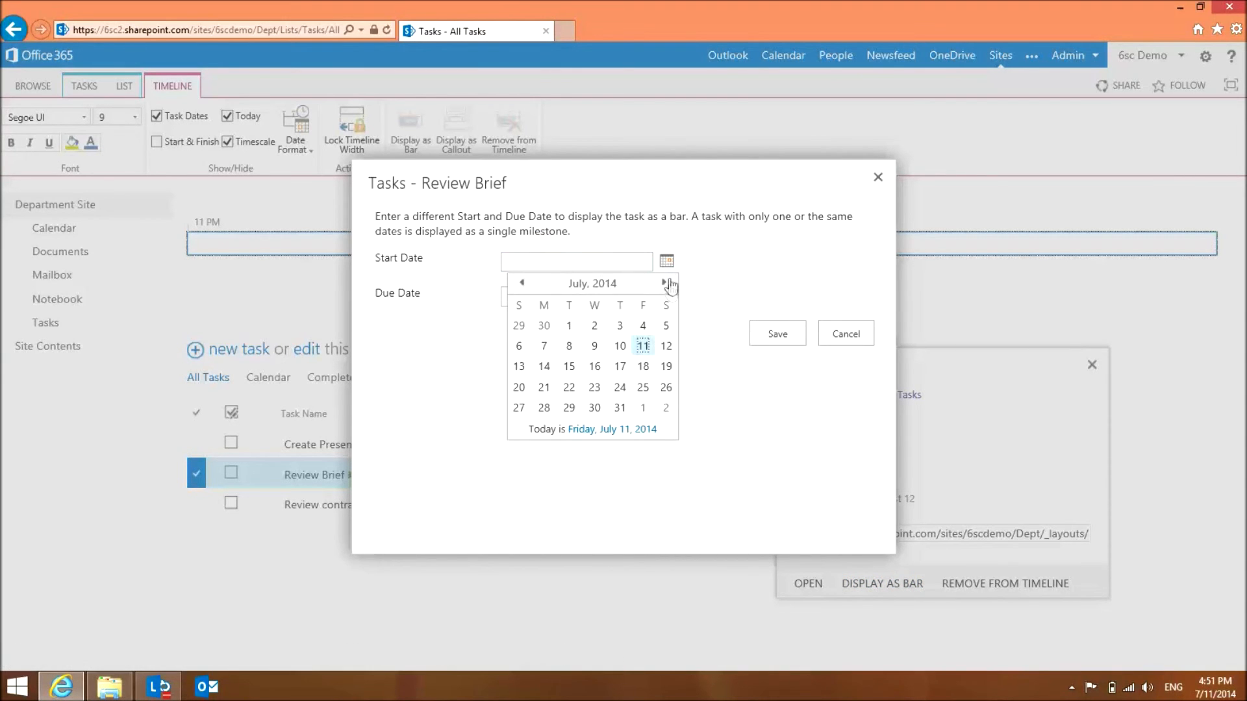
click(648, 351)
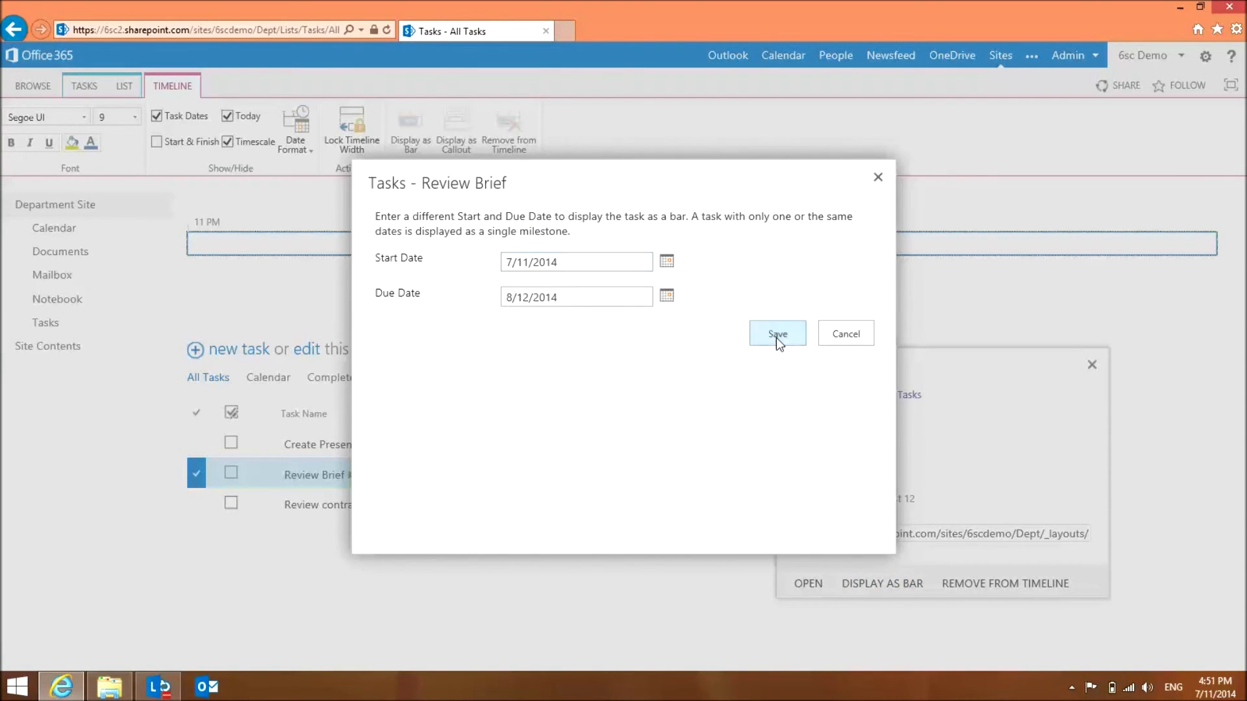
click(777, 338)
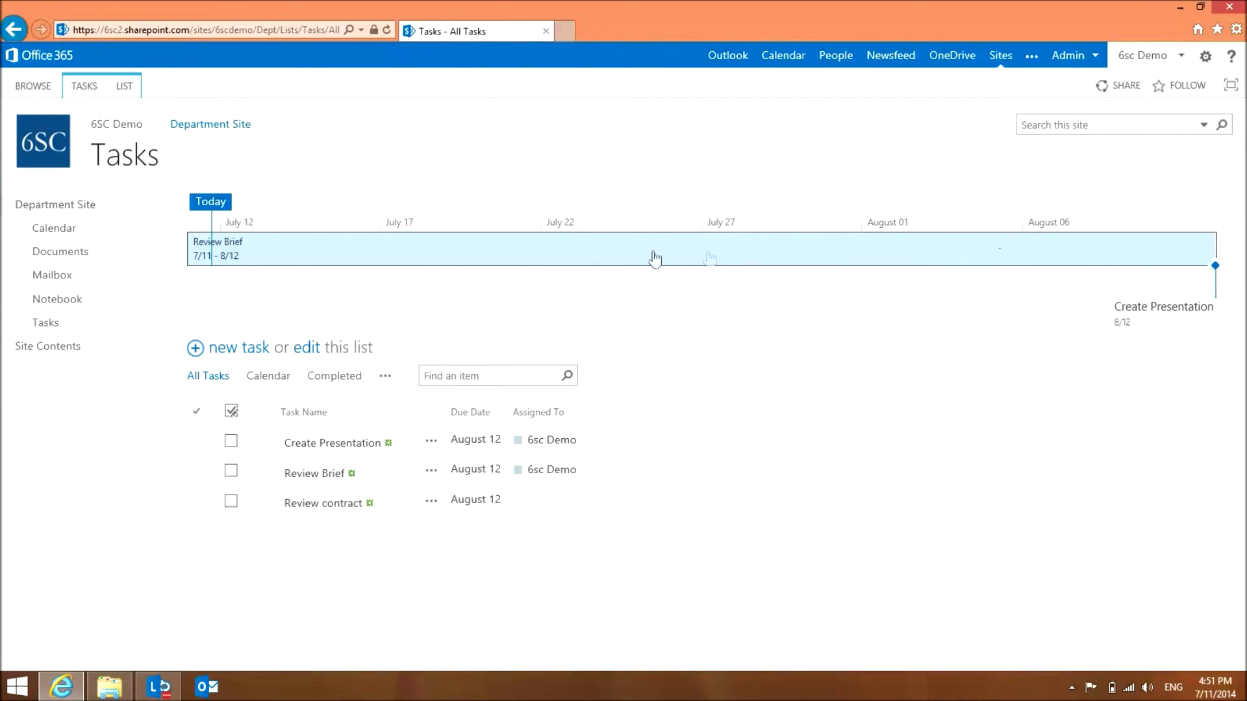
drag(1117, 308, 1171, 363)
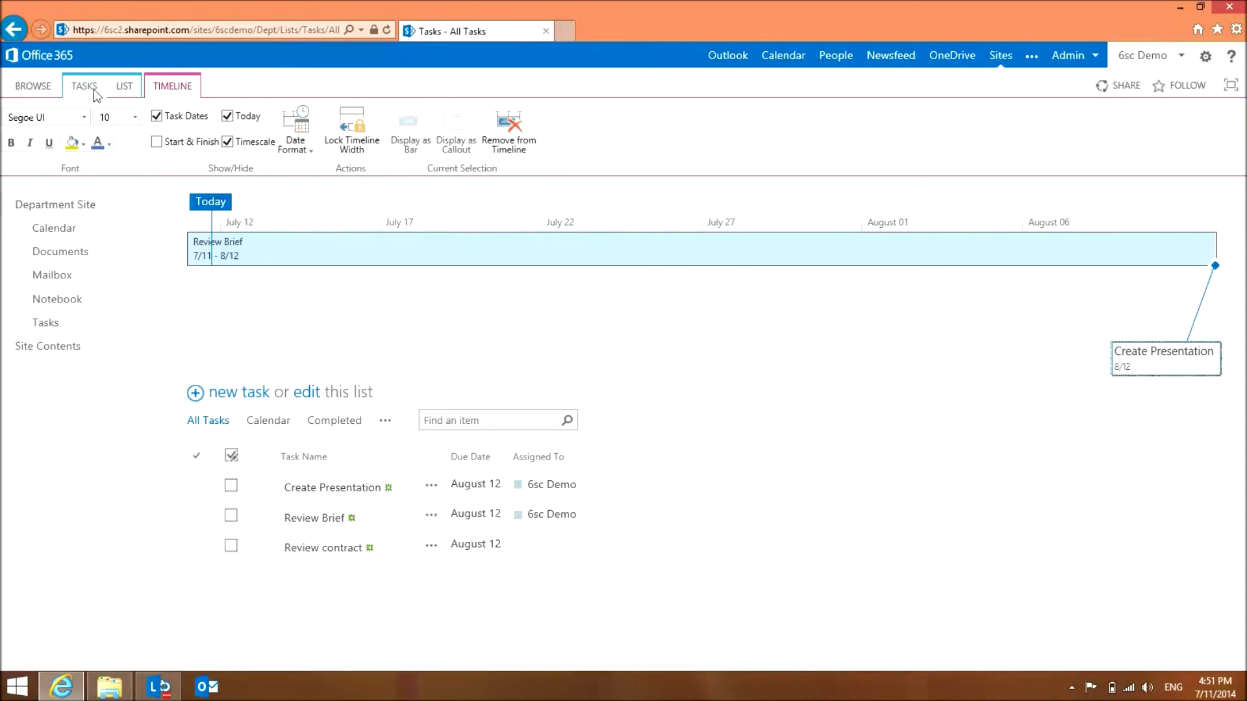
- Examine the content types and columns in the Tasks list's settings, and return to the list
click(120, 89)
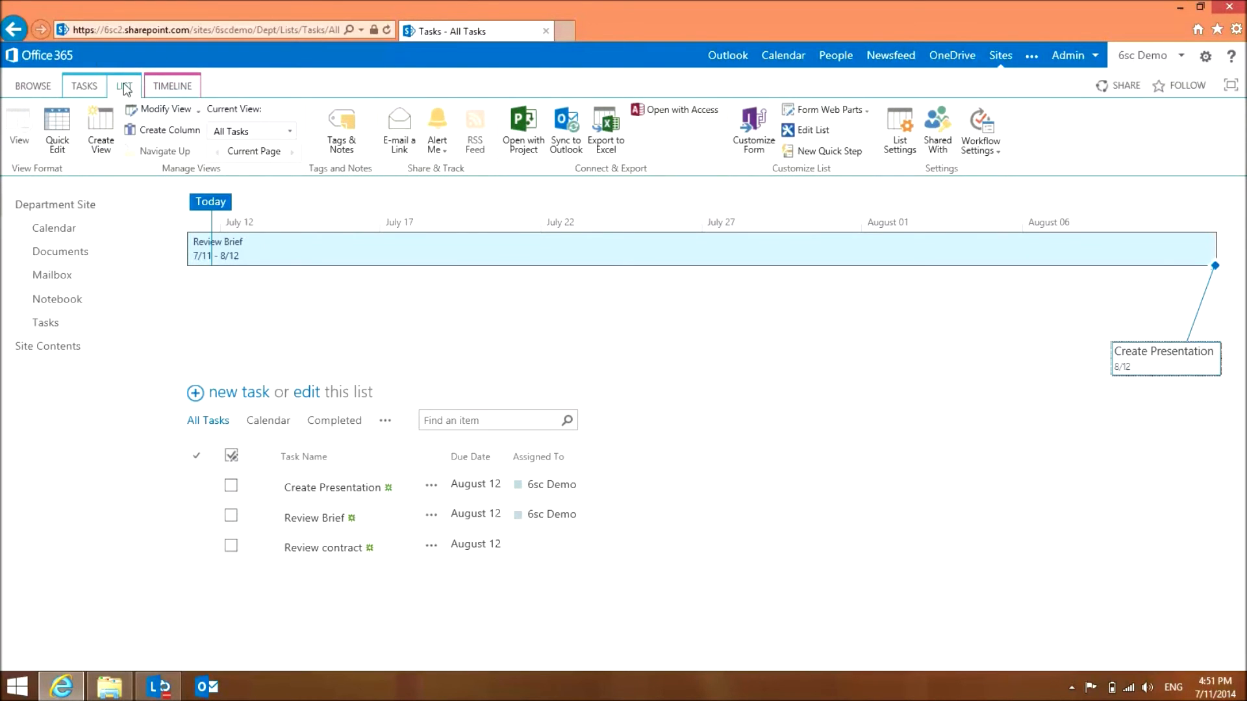
click(891, 134)
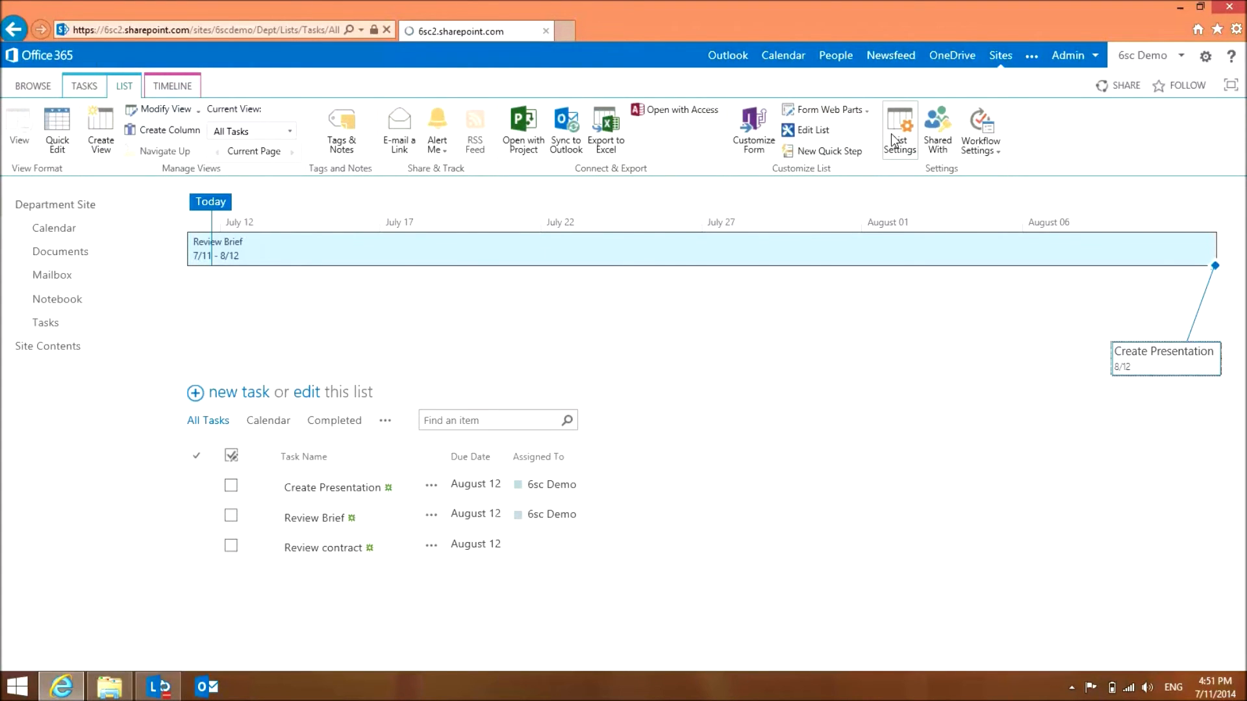
scroll(854, 186, down, 4)
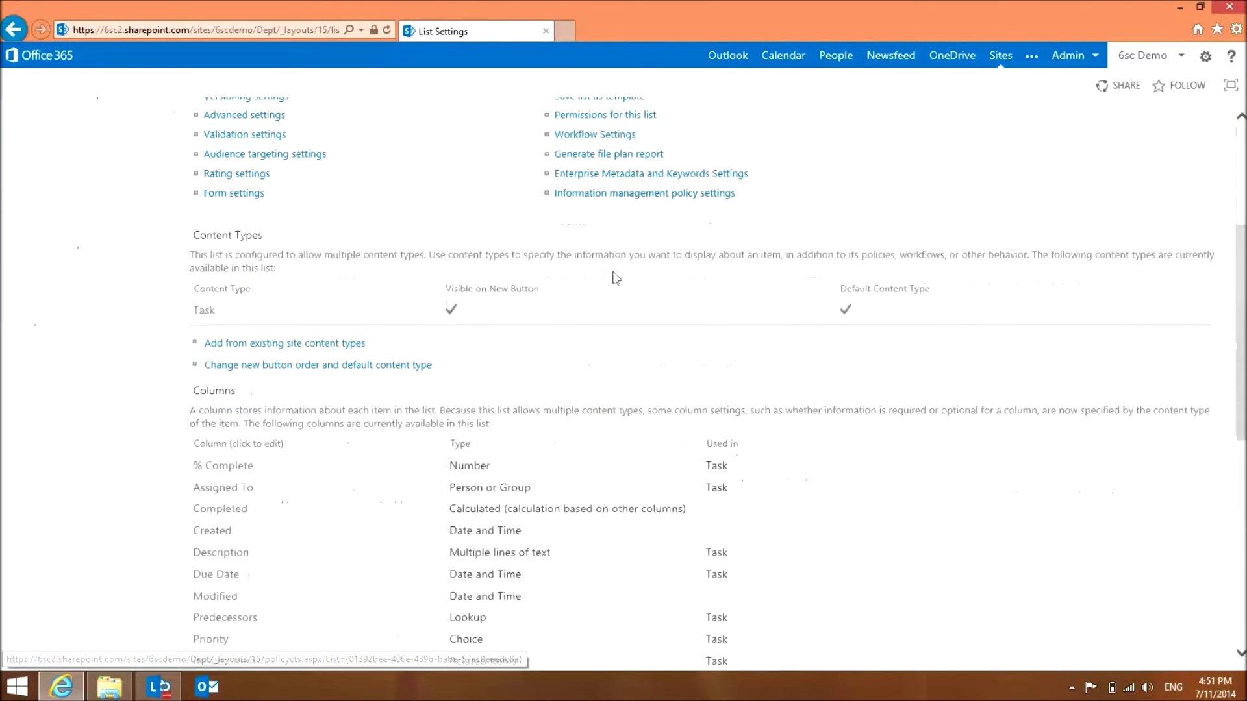
scroll(616, 278, down, 4)
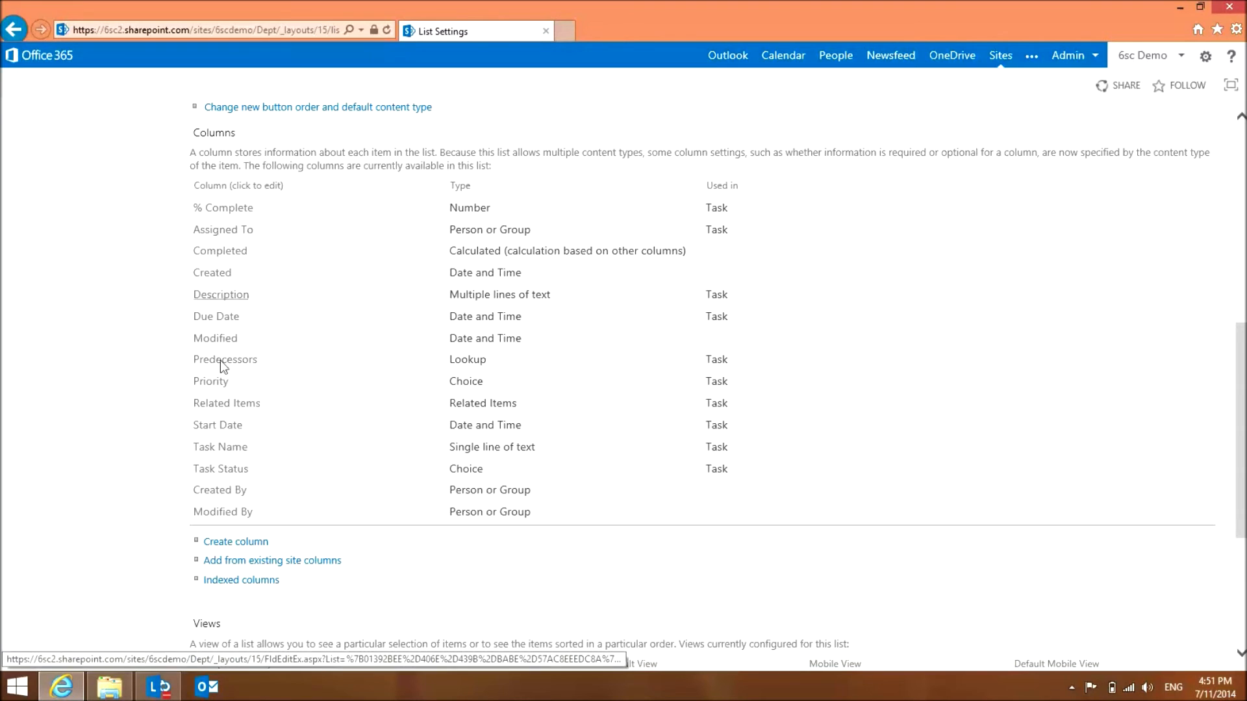
scroll(302, 430, up, 4)
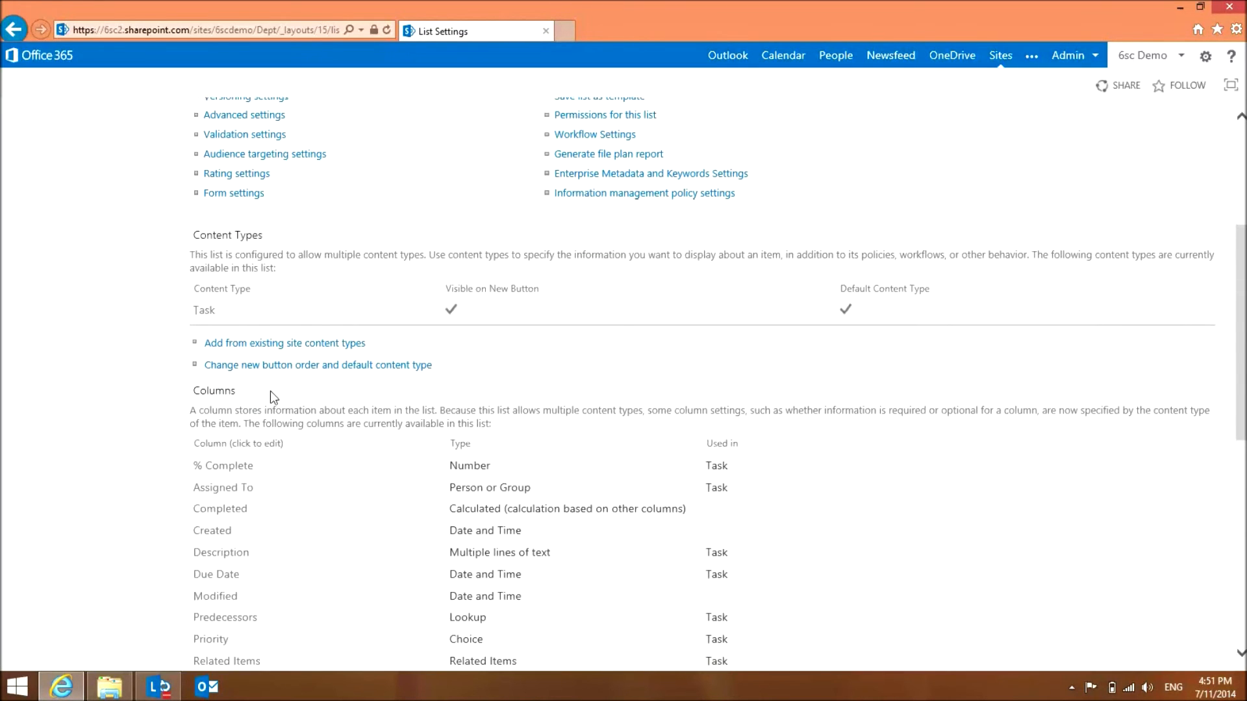
scroll(301, 278, up, 4)
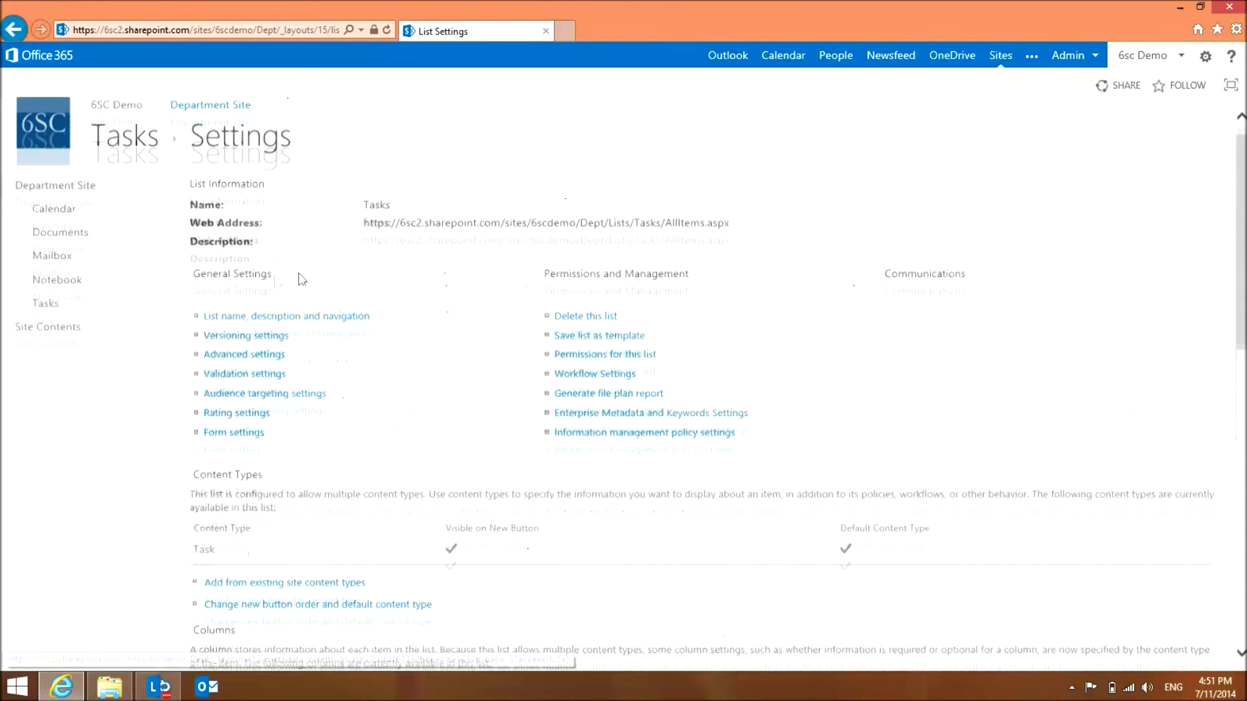
click(31, 326)
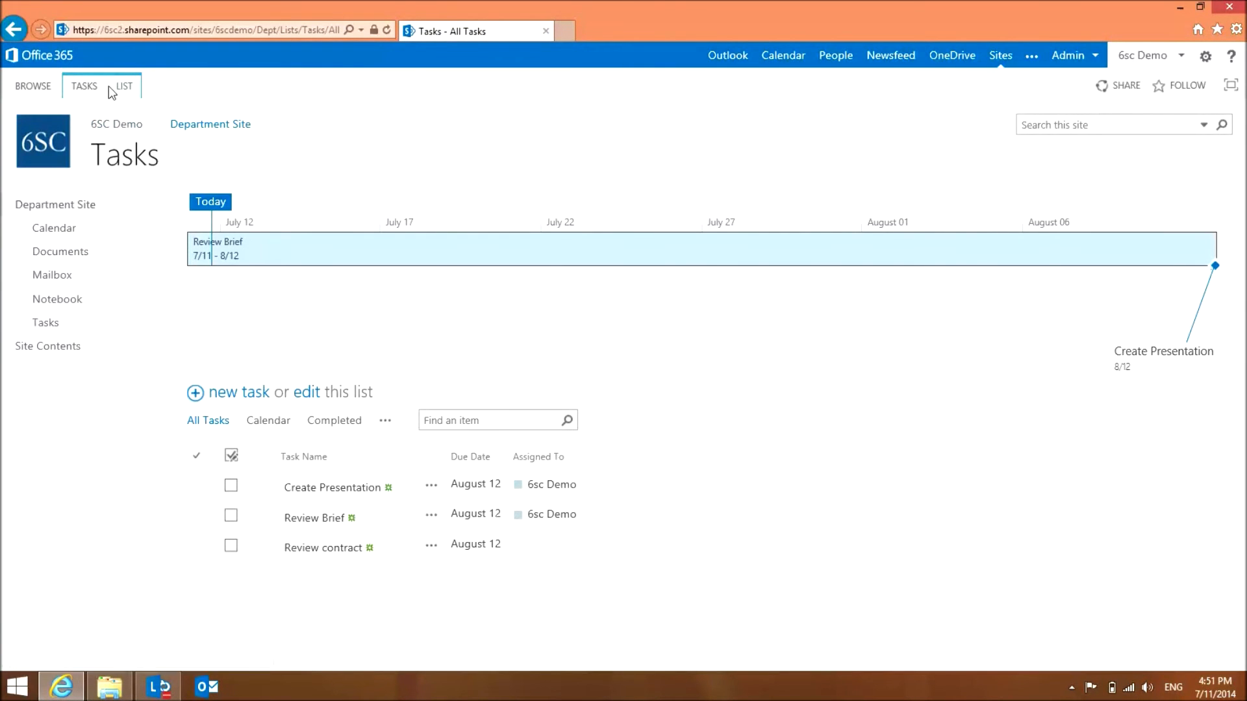
- Display the Tasks list in its Calendar view
click(119, 88)
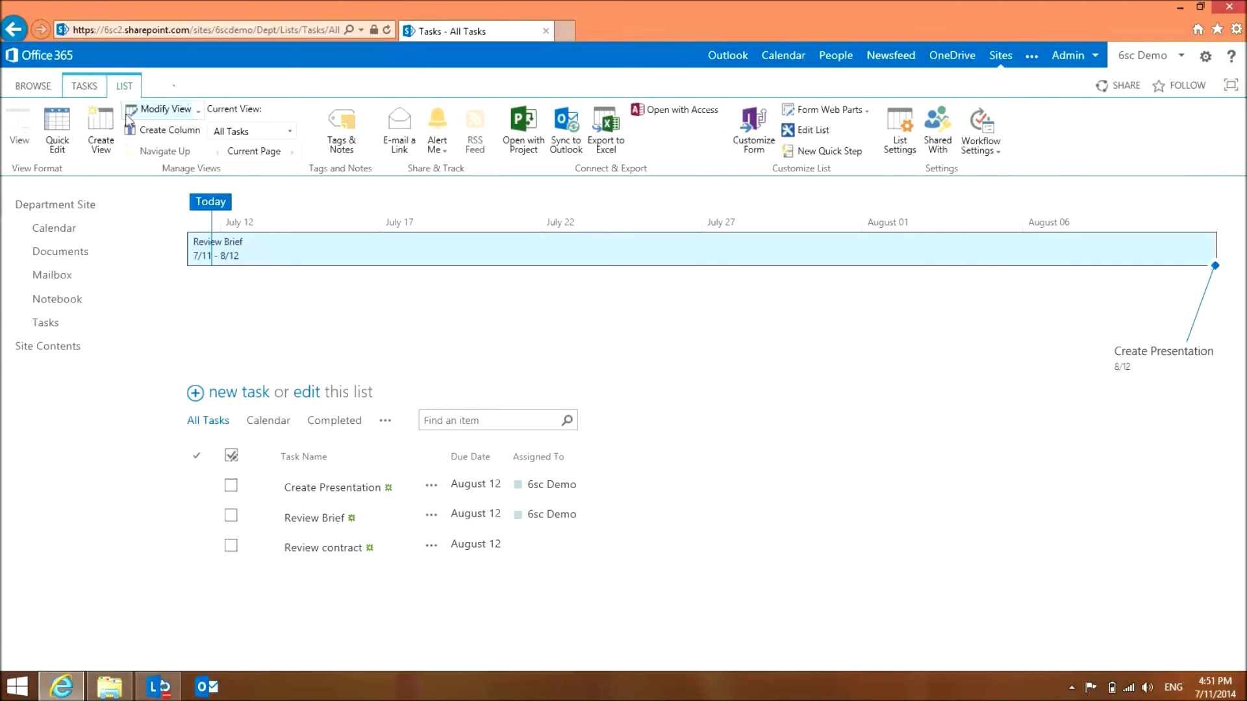
click(289, 132)
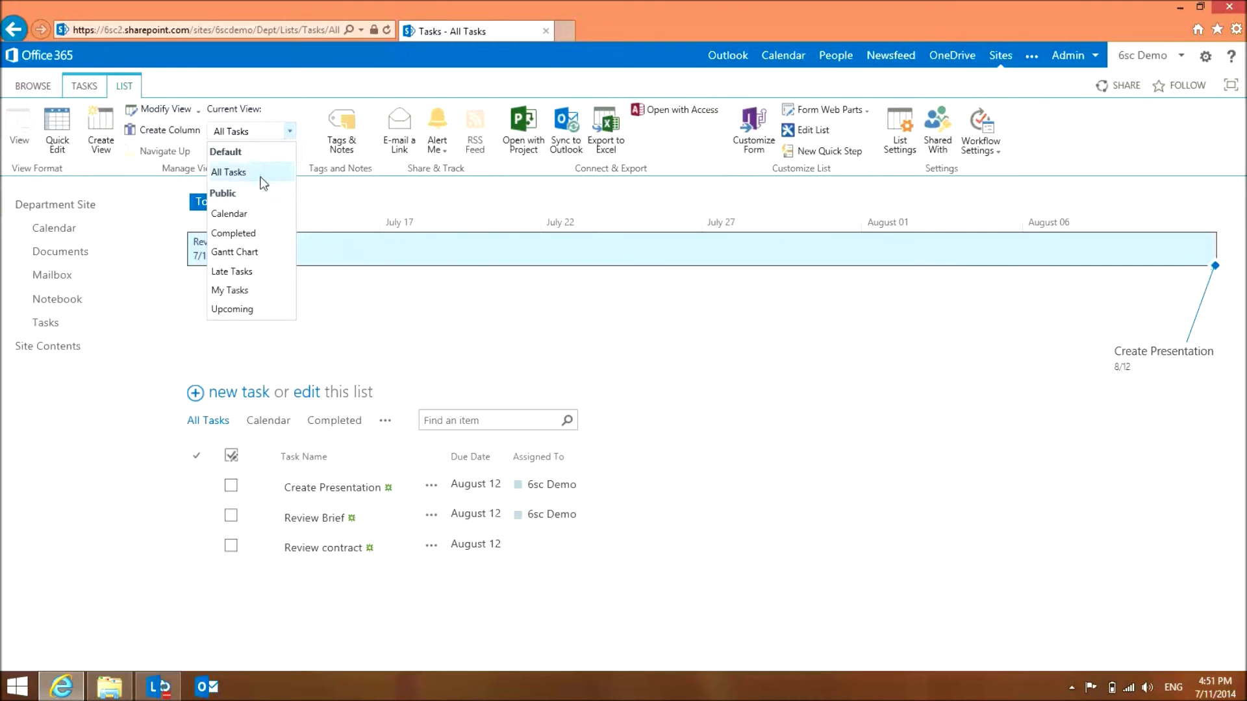
click(255, 219)
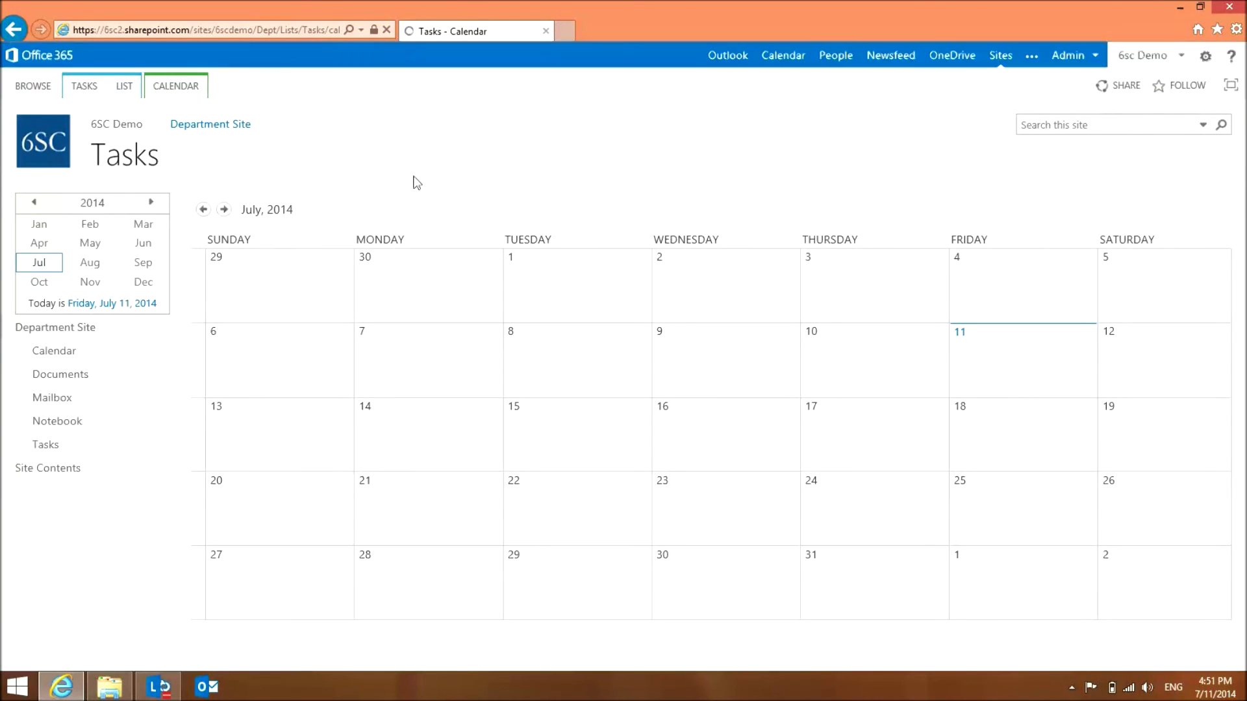
- Switch the Tasks list from the Calendar view back to the All Tasks view
click(129, 85)
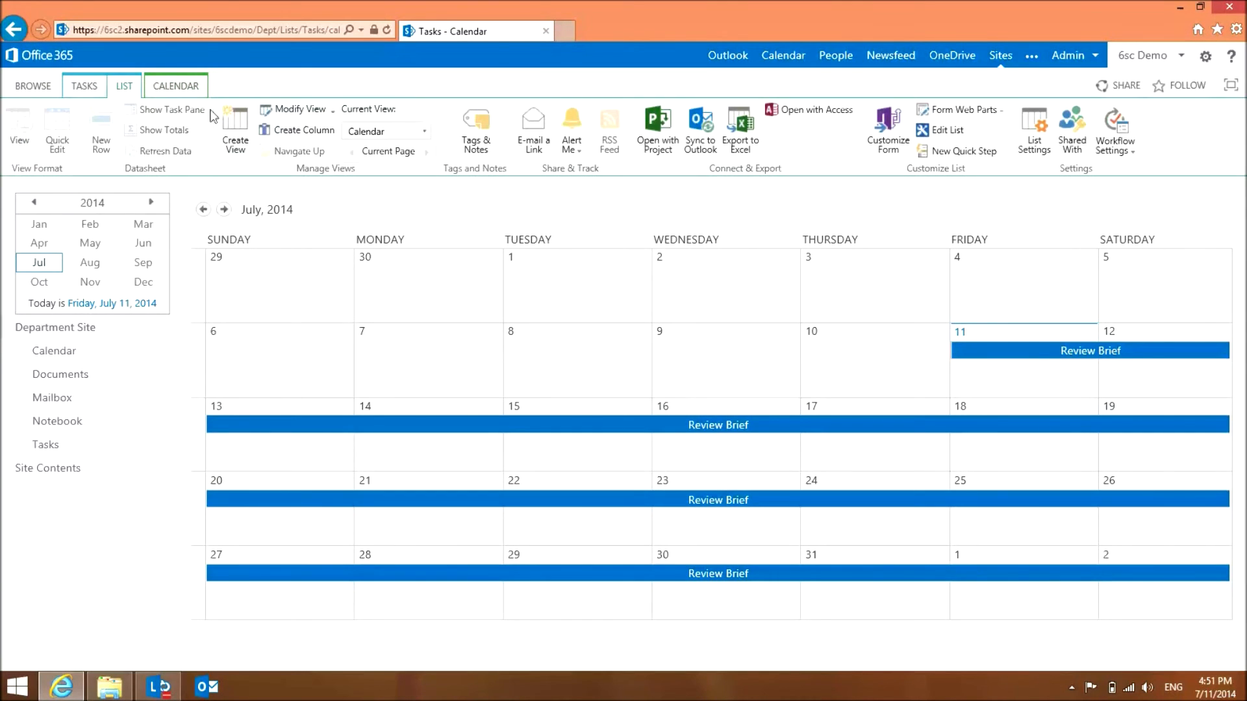
click(423, 131)
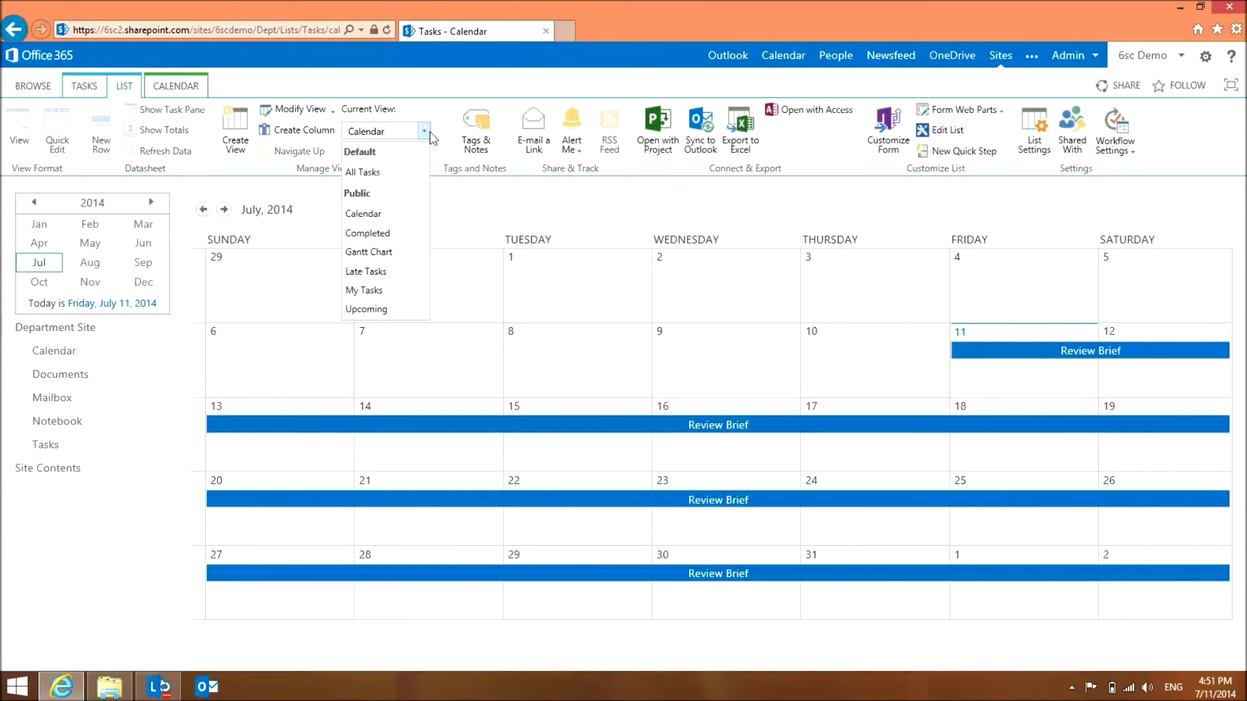
click(404, 172)
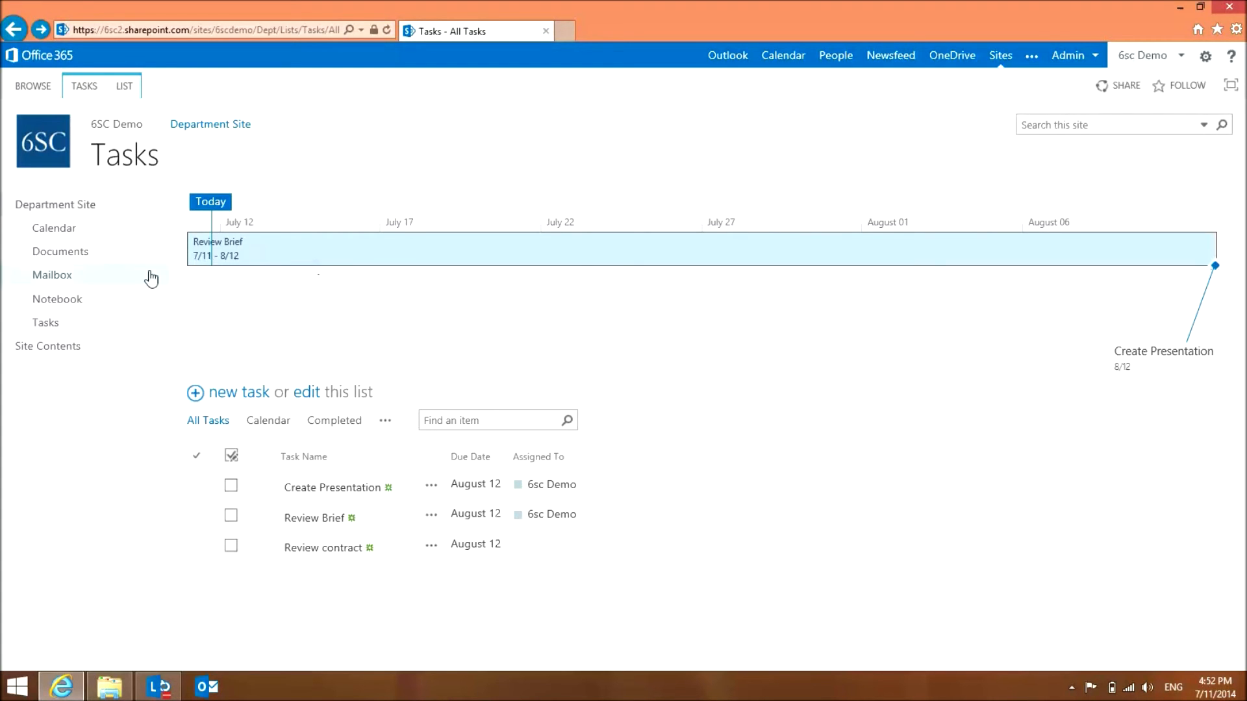
- View the site's OneNote notebook and its site mailbox, returning to the Department Site home page after each
click(90, 307)
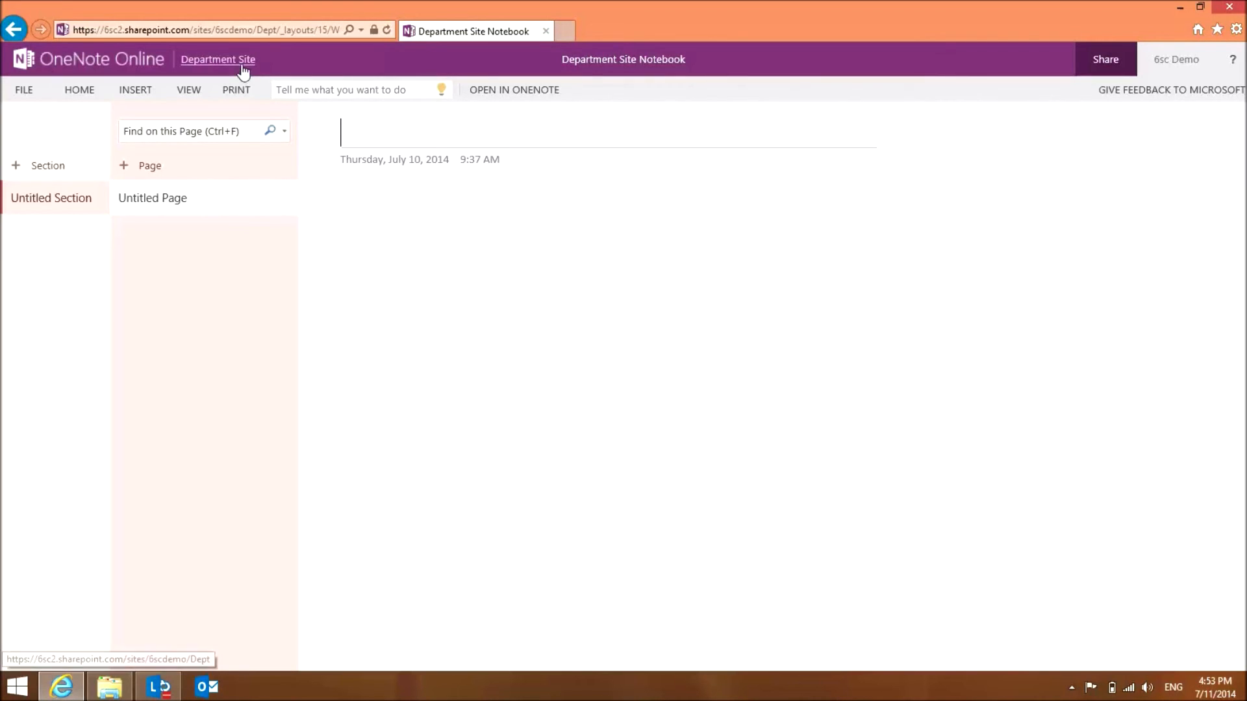
click(226, 61)
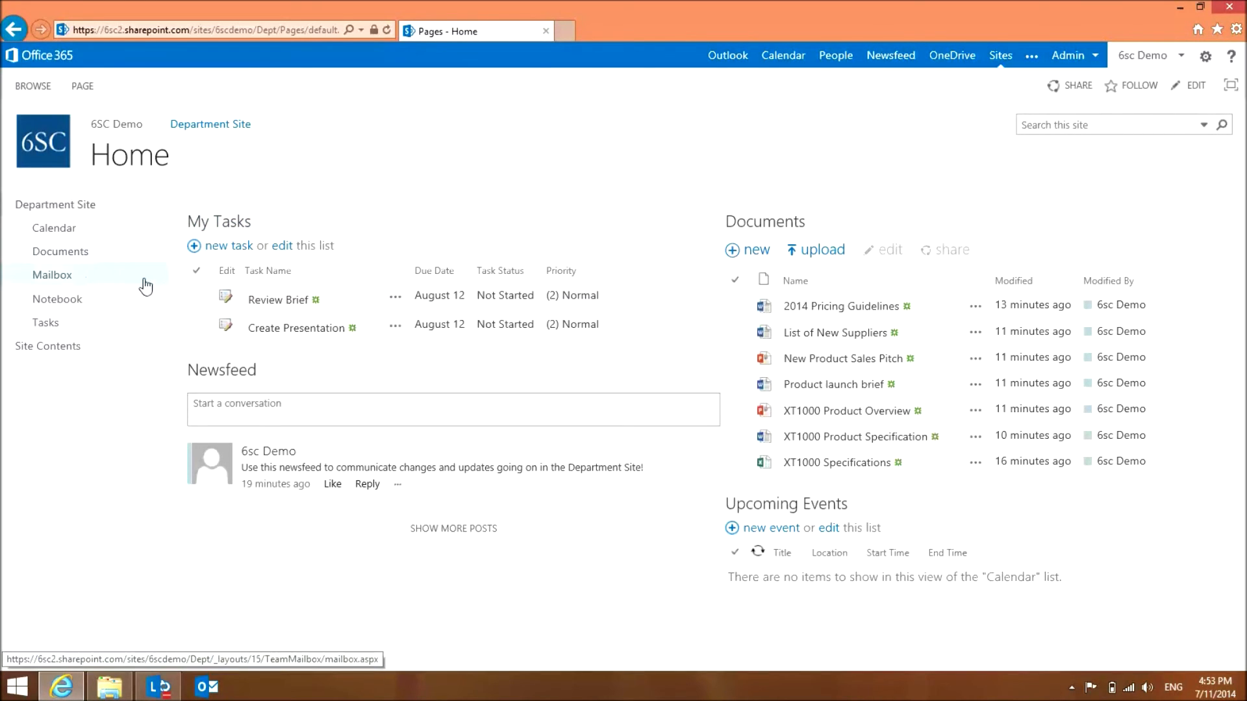
click(57, 279)
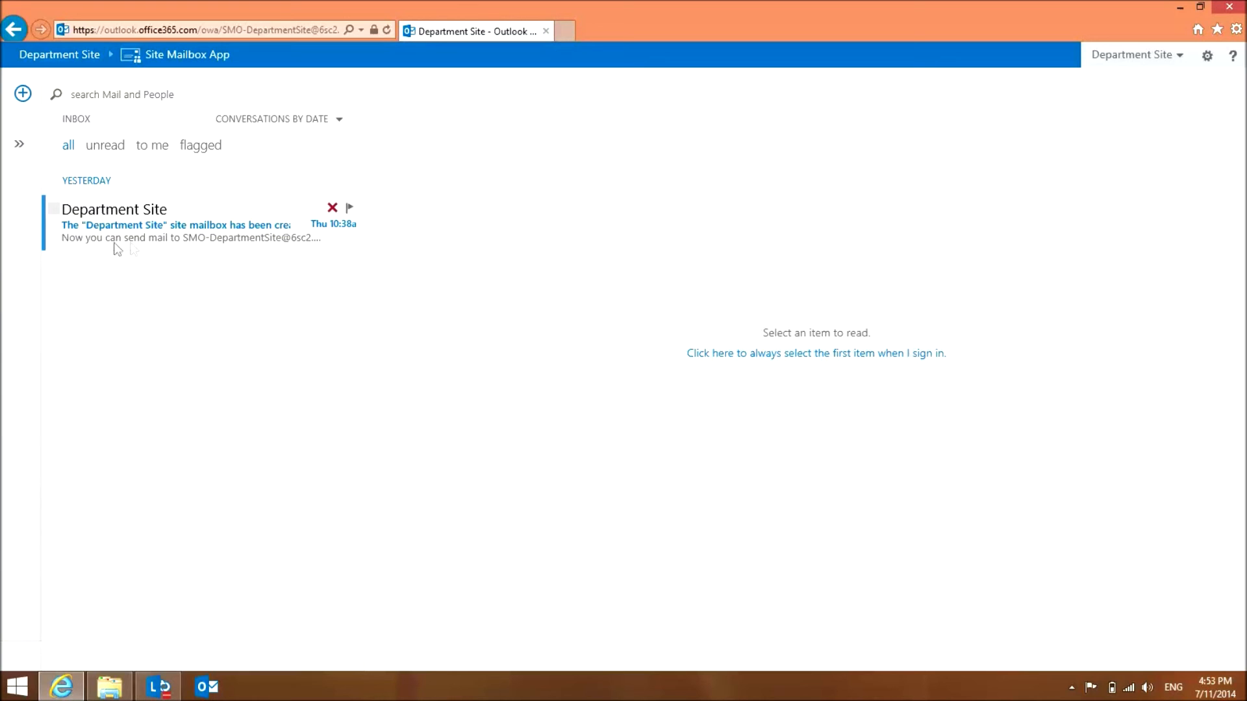
click(72, 57)
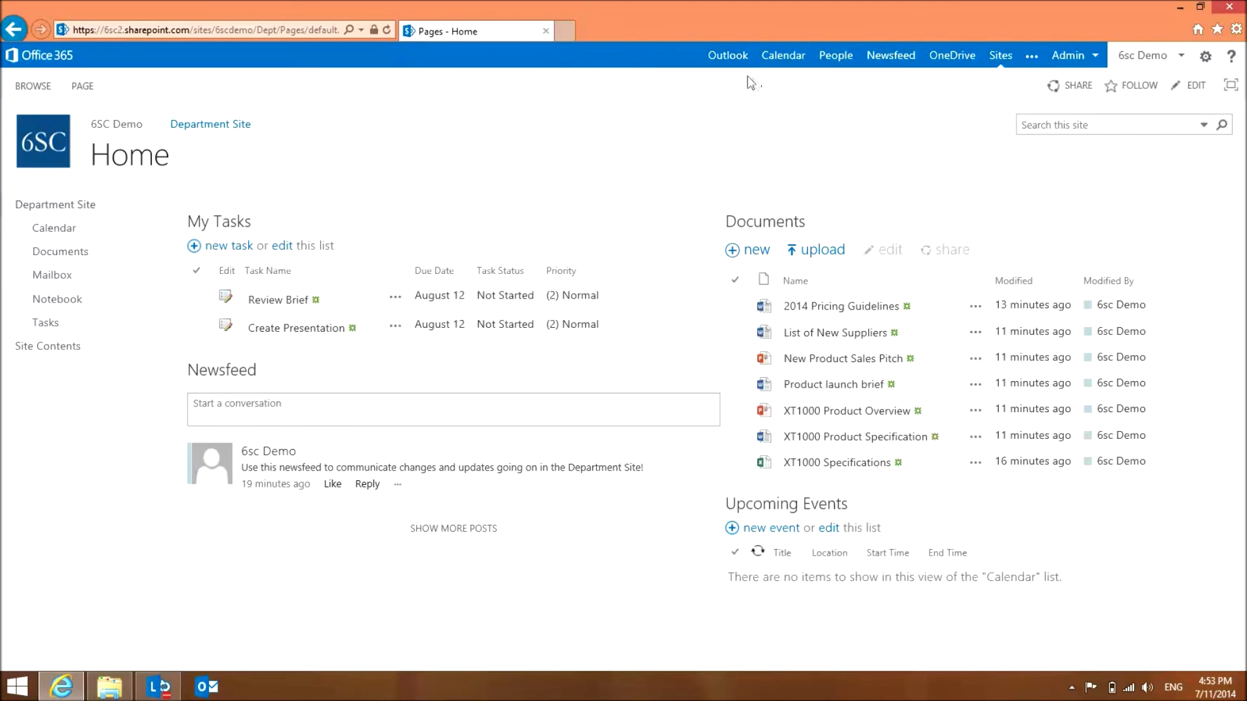
- Create a new Outlook email addressed to Department Site and check the recipient's contact card
click(744, 65)
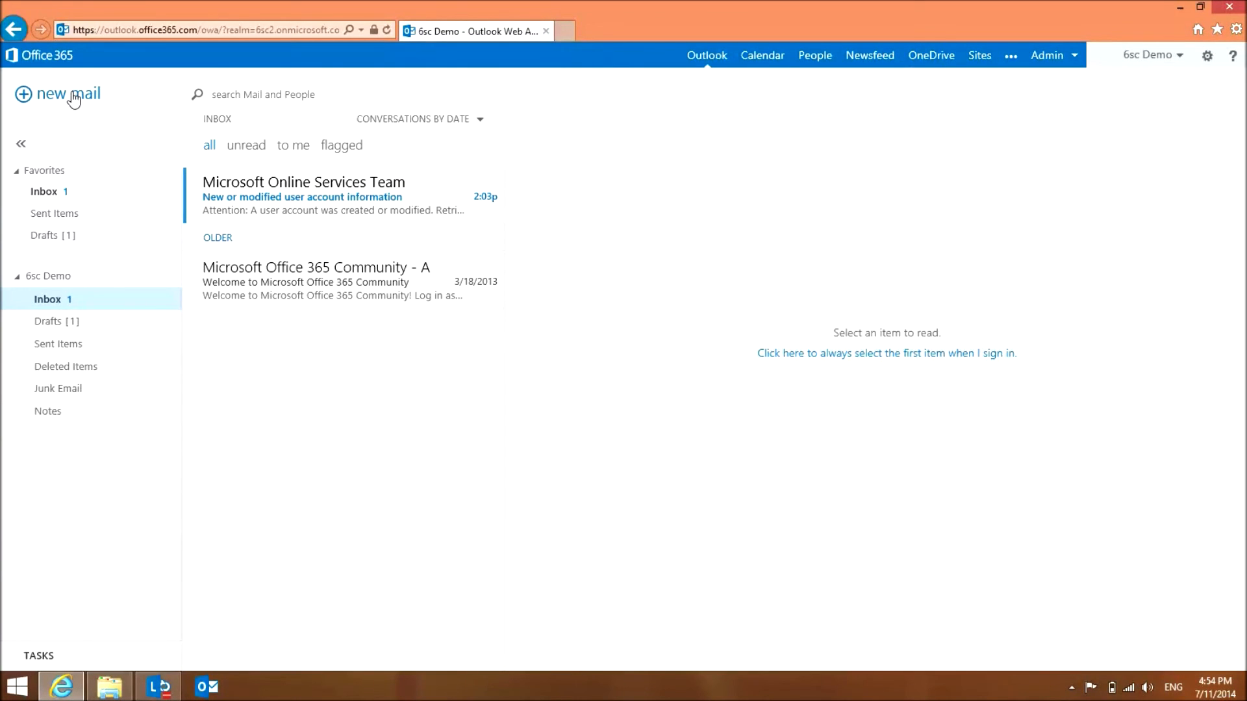
click(71, 95)
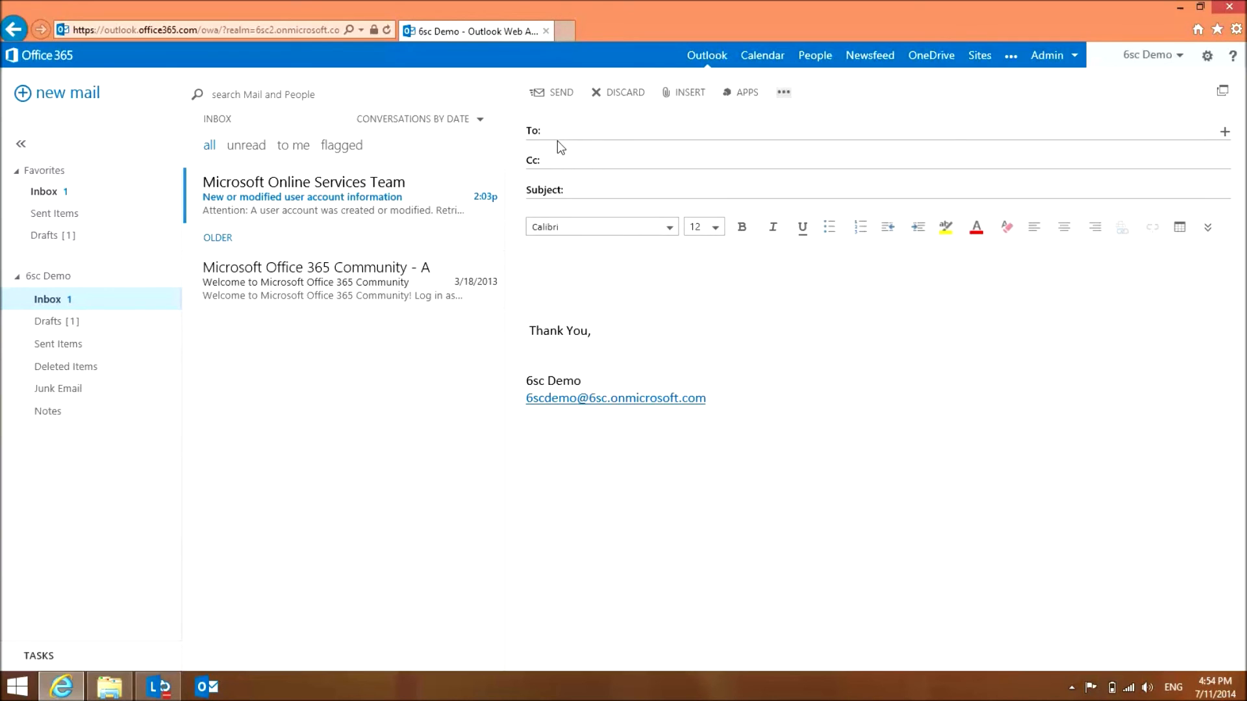
text(s)
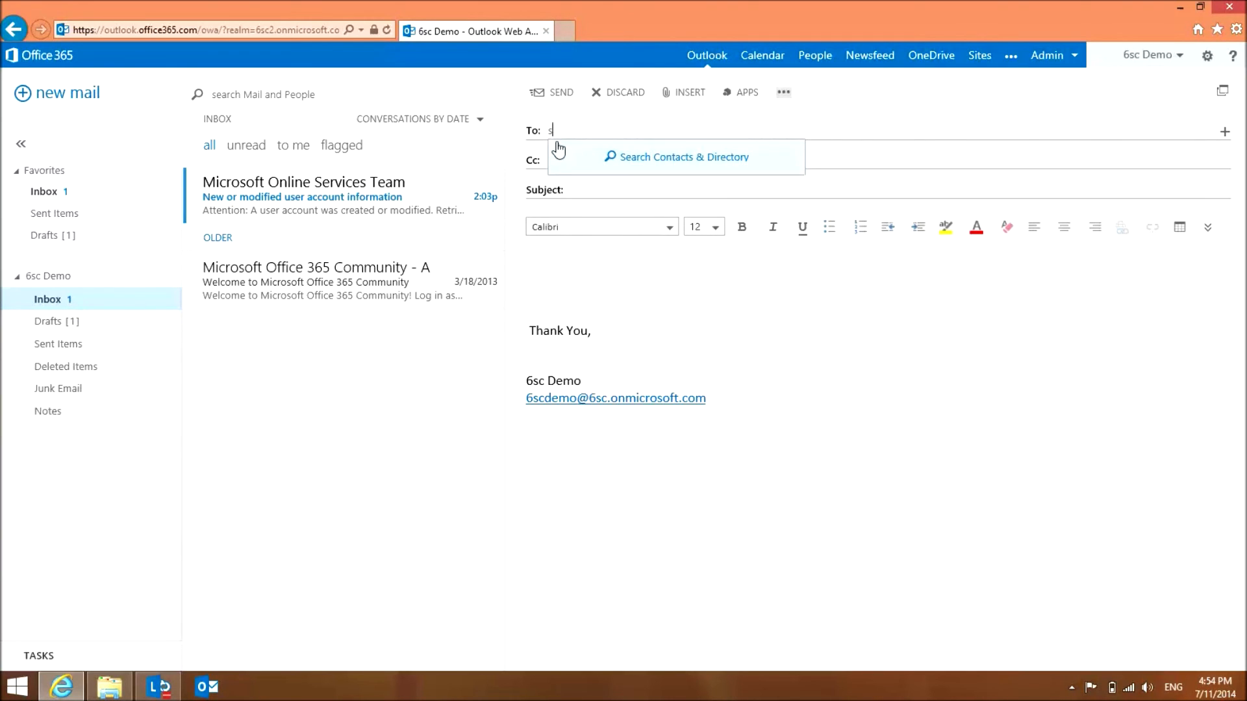
key(BackSpace)
text(department)
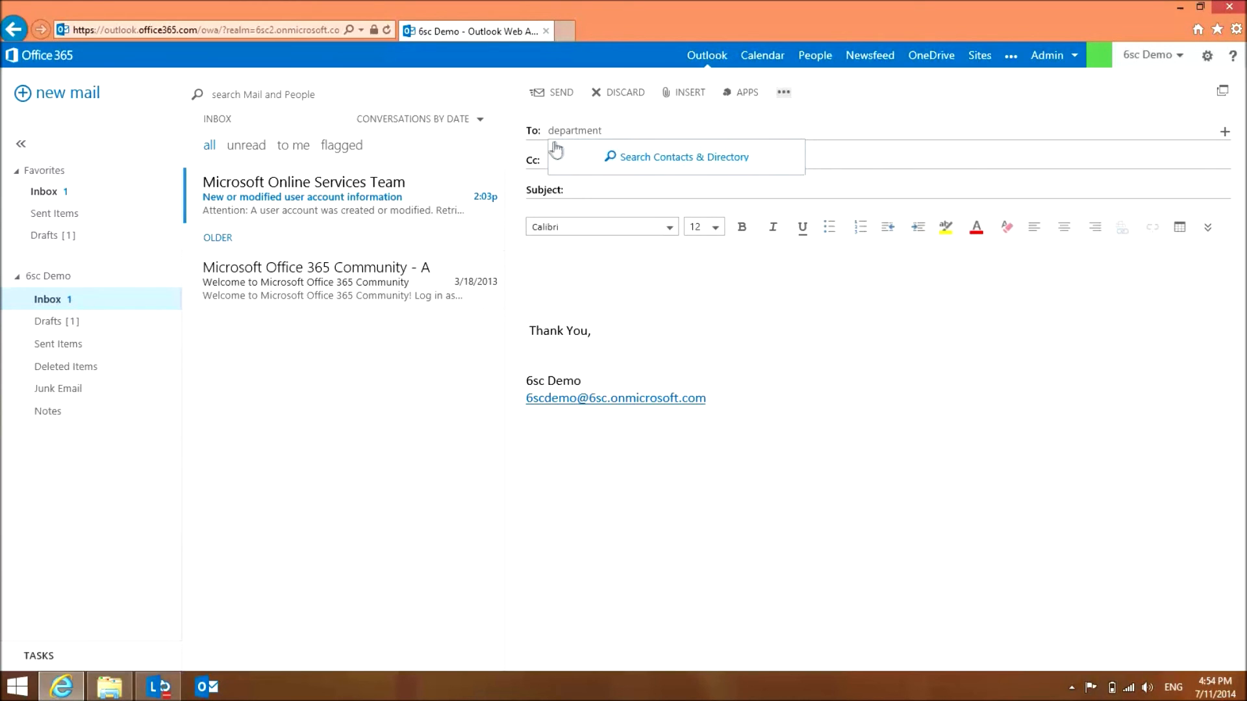
click(622, 158)
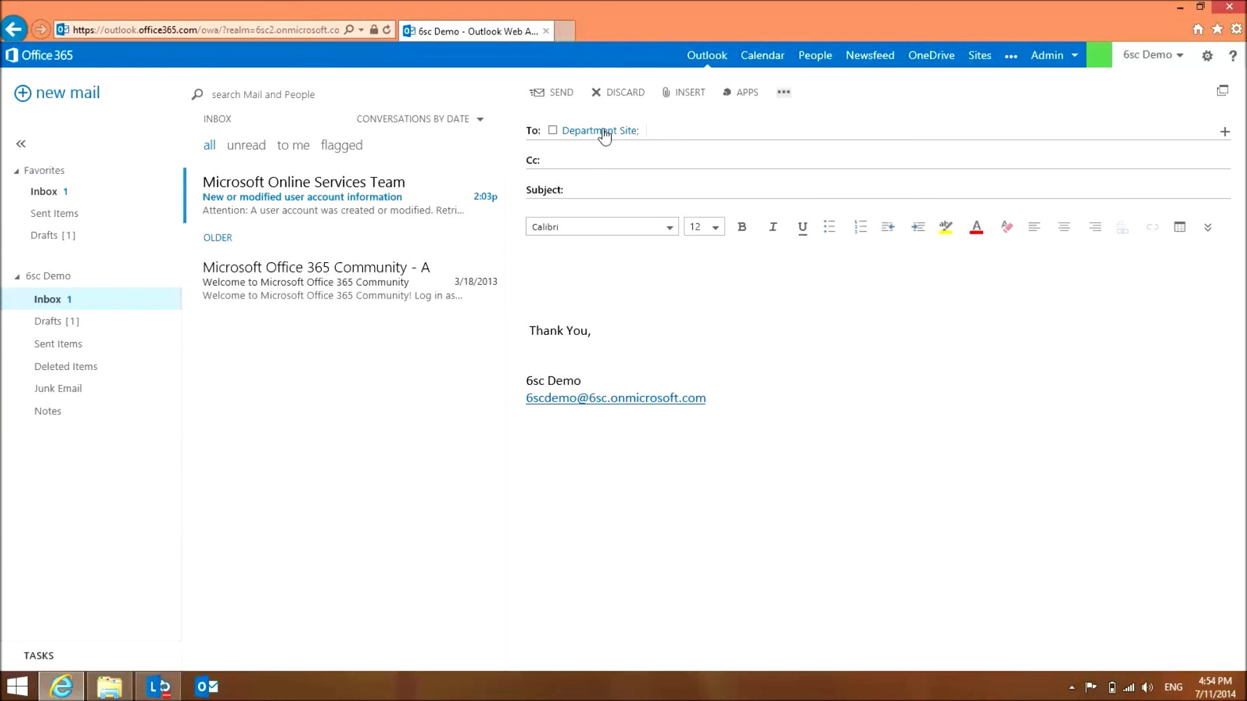
click(604, 134)
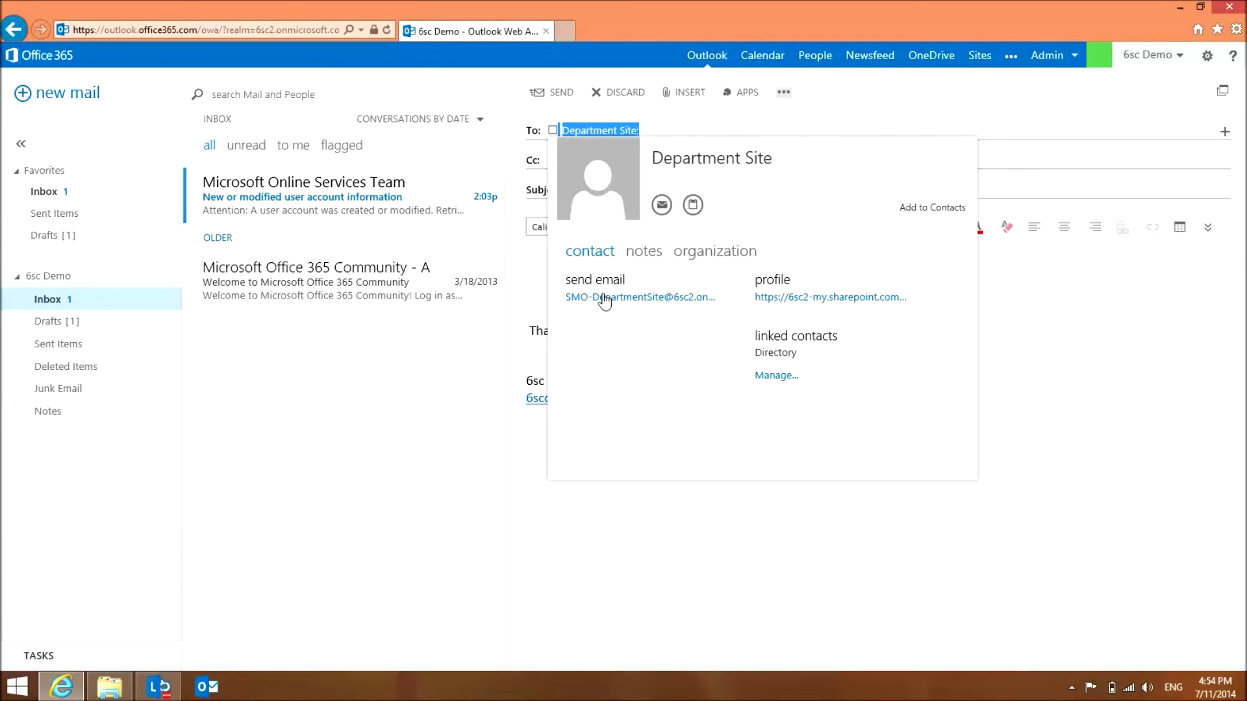
click(882, 118)
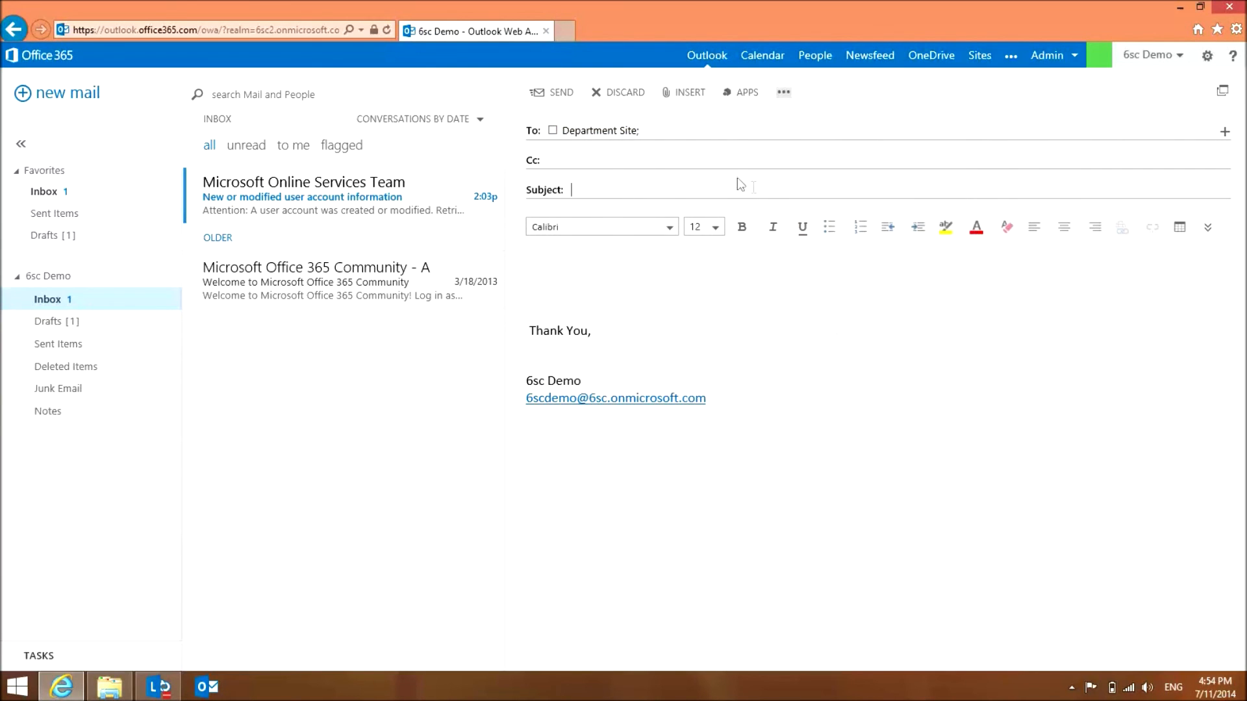
- Enter the subject "Test" and the body text "test", and send the email
key(Tab)
text(test)
click(561, 96)
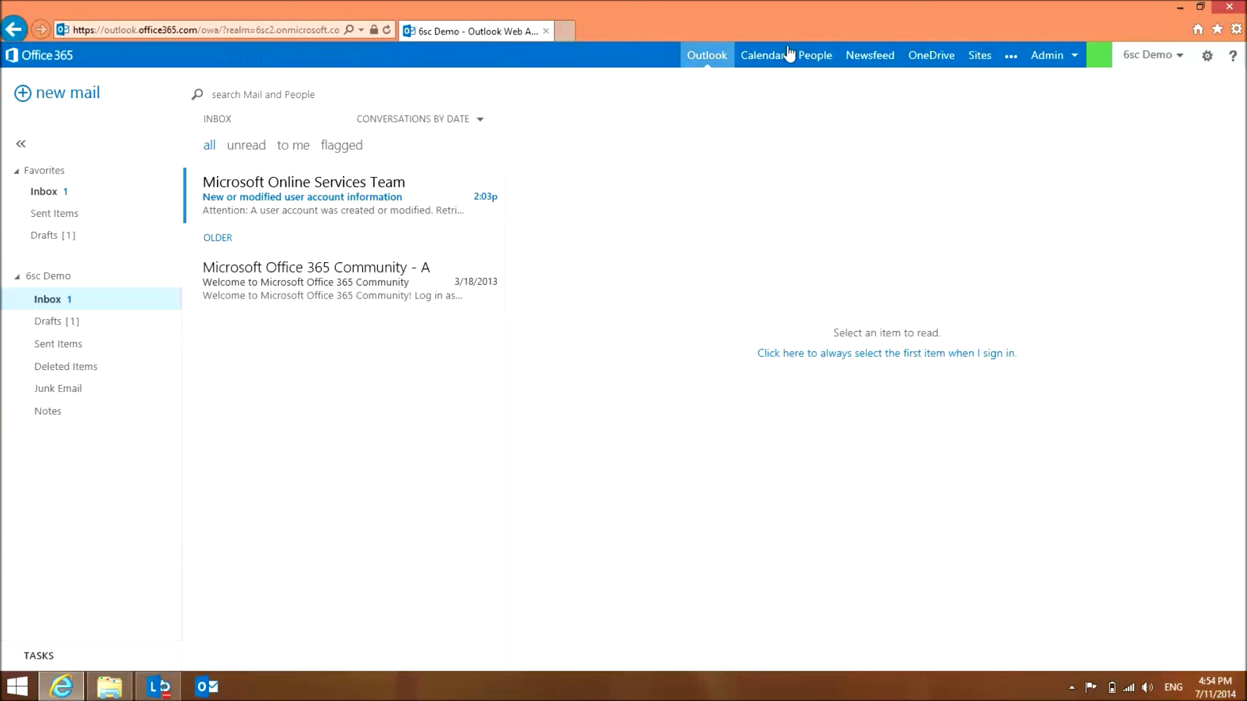
- Go back to the Department Site and open the Test email in its site mailbox
click(980, 57)
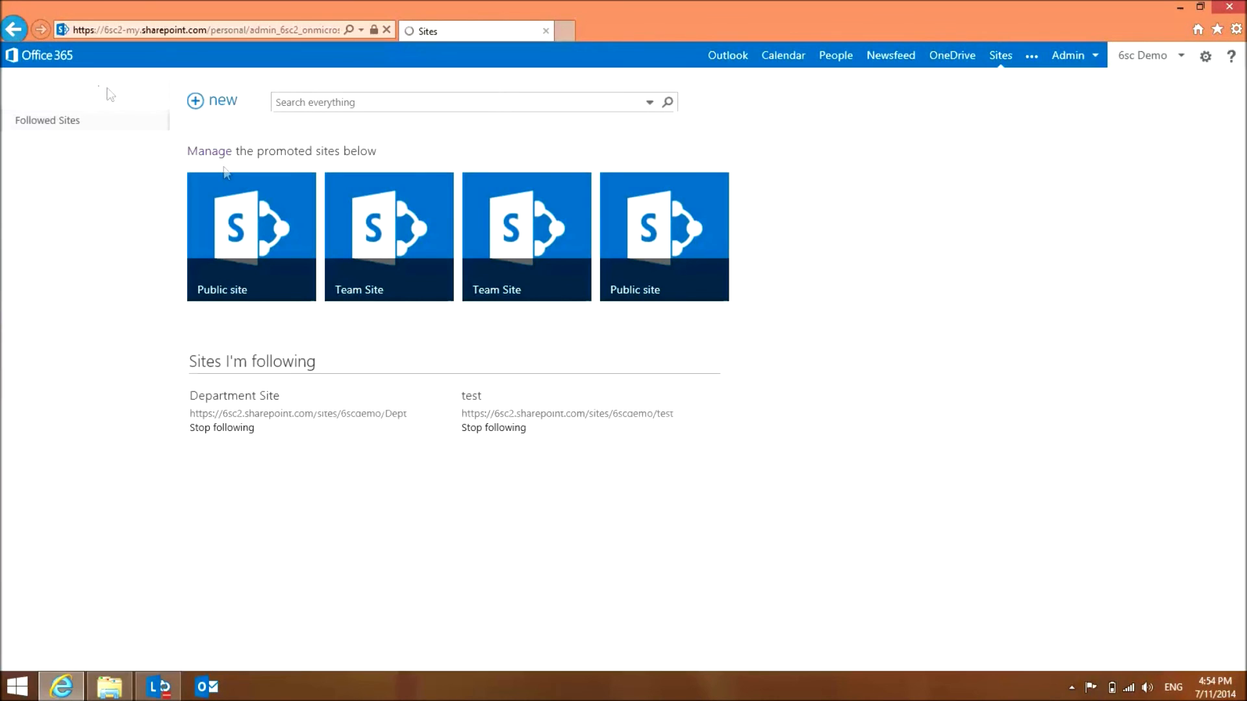
click(248, 399)
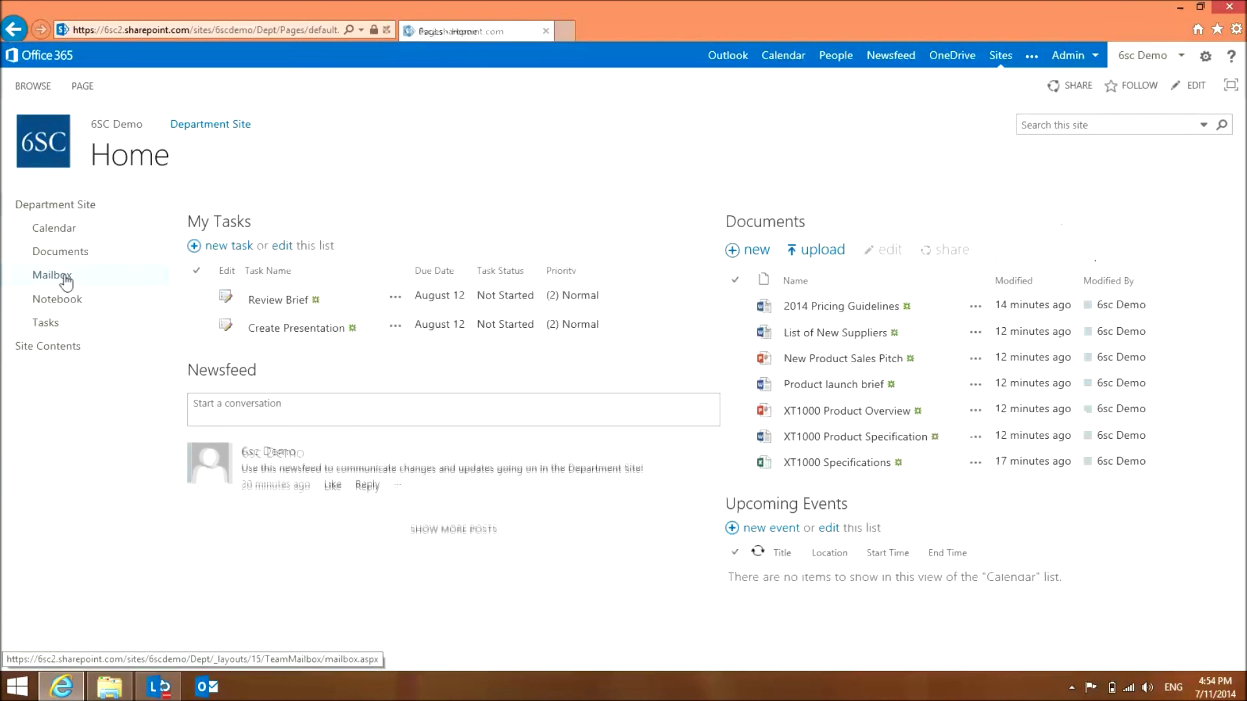
click(64, 277)
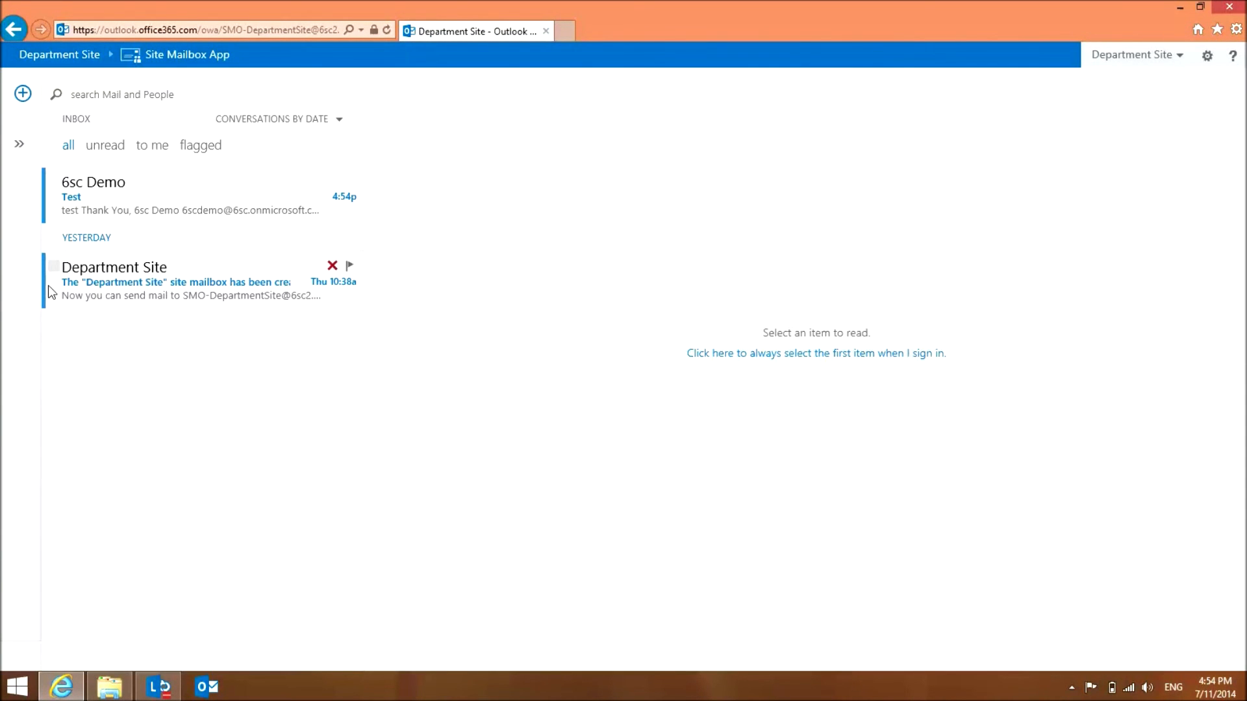
click(126, 206)
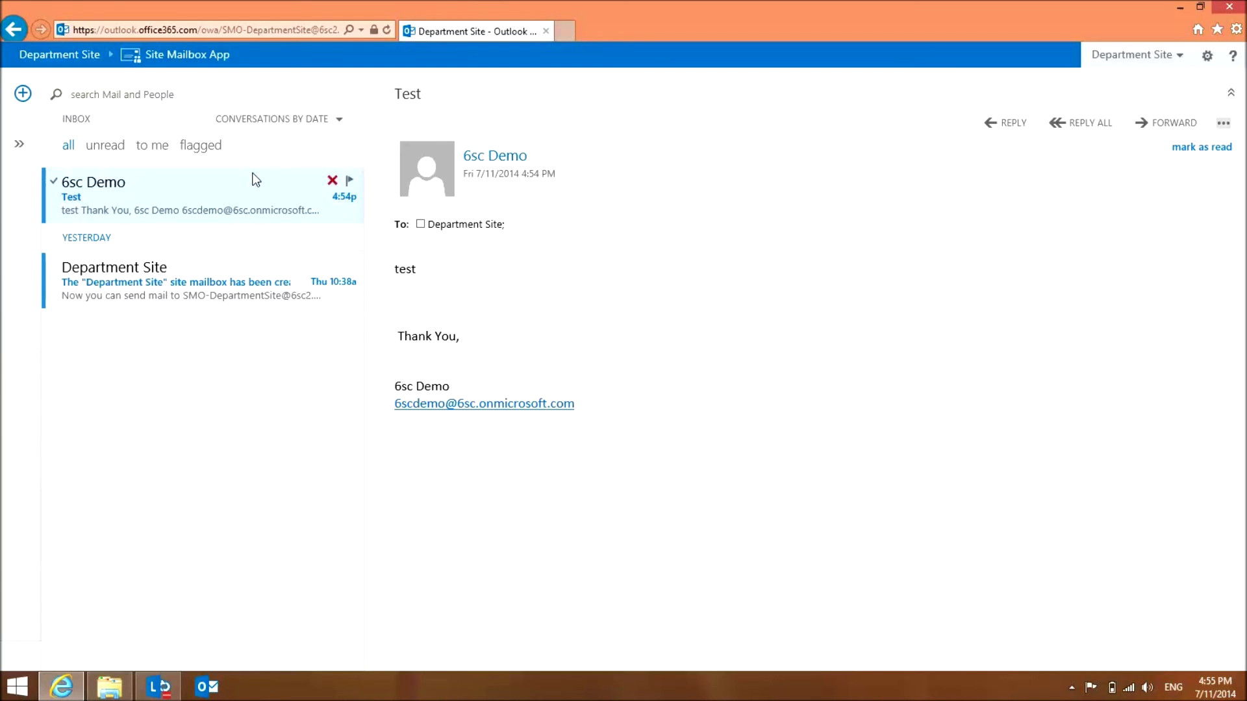
- Return to the Department Site home page and open it for editing at its web part zones
click(68, 56)
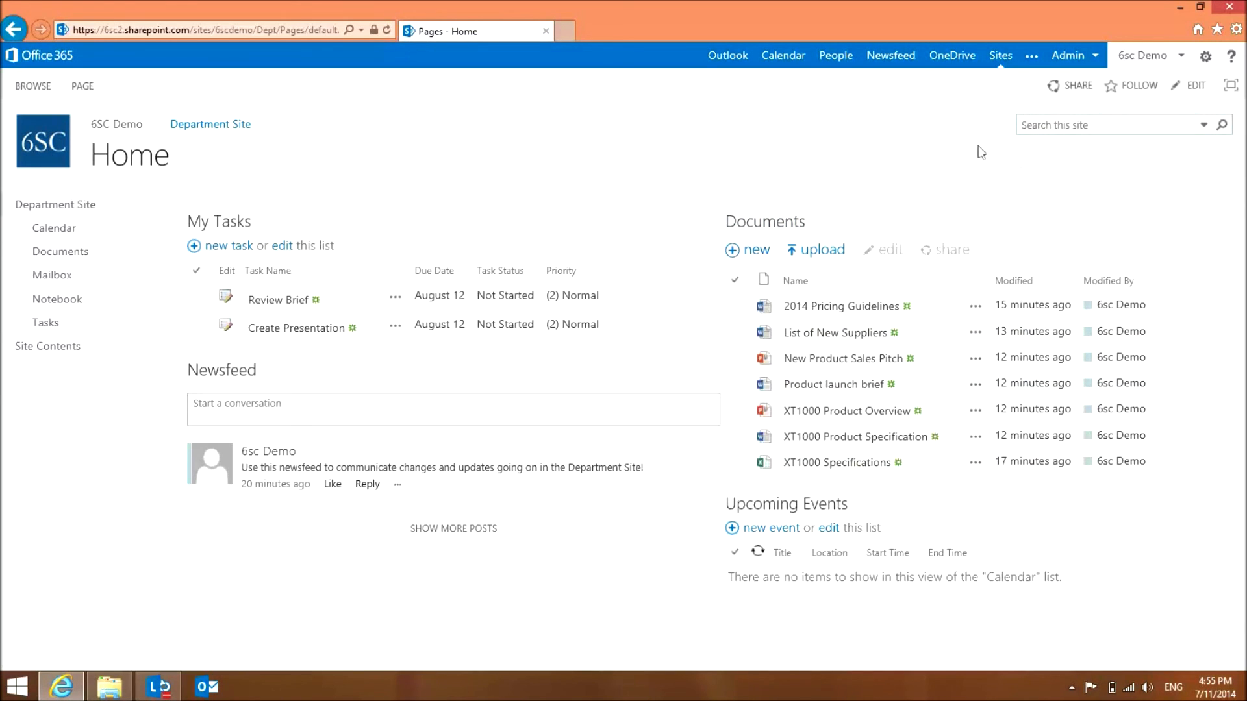
click(1205, 86)
click(76, 87)
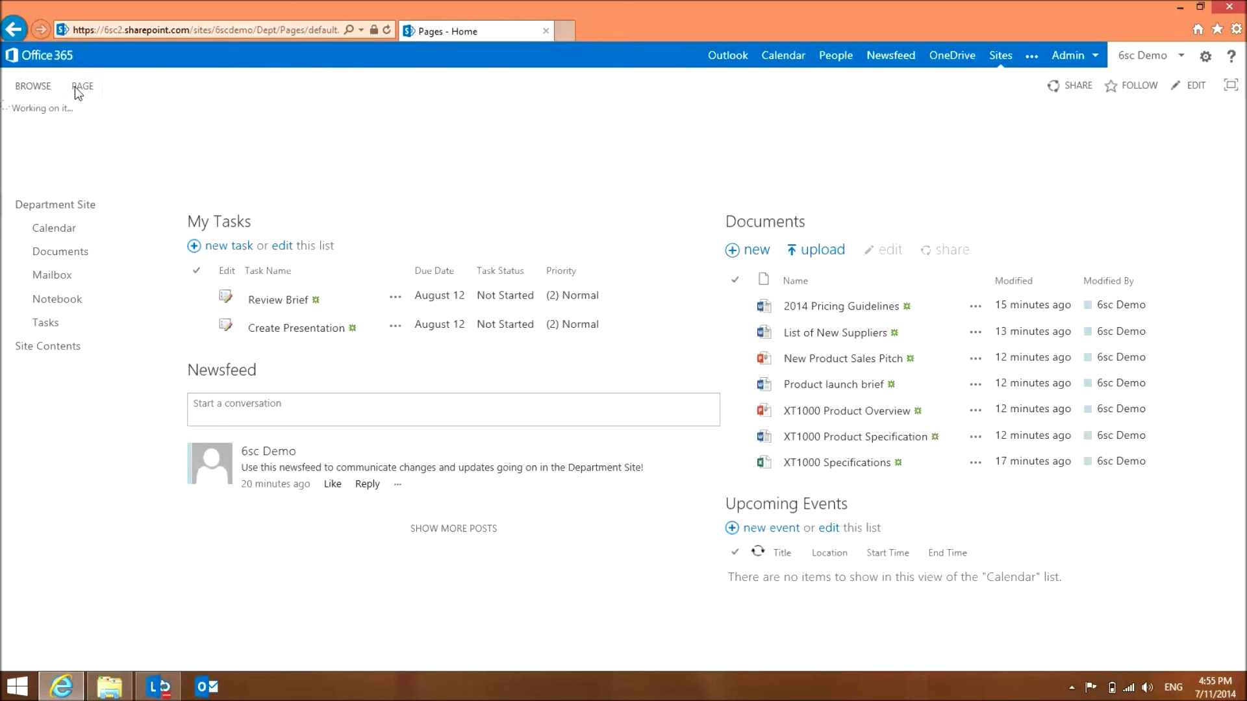
click(21, 122)
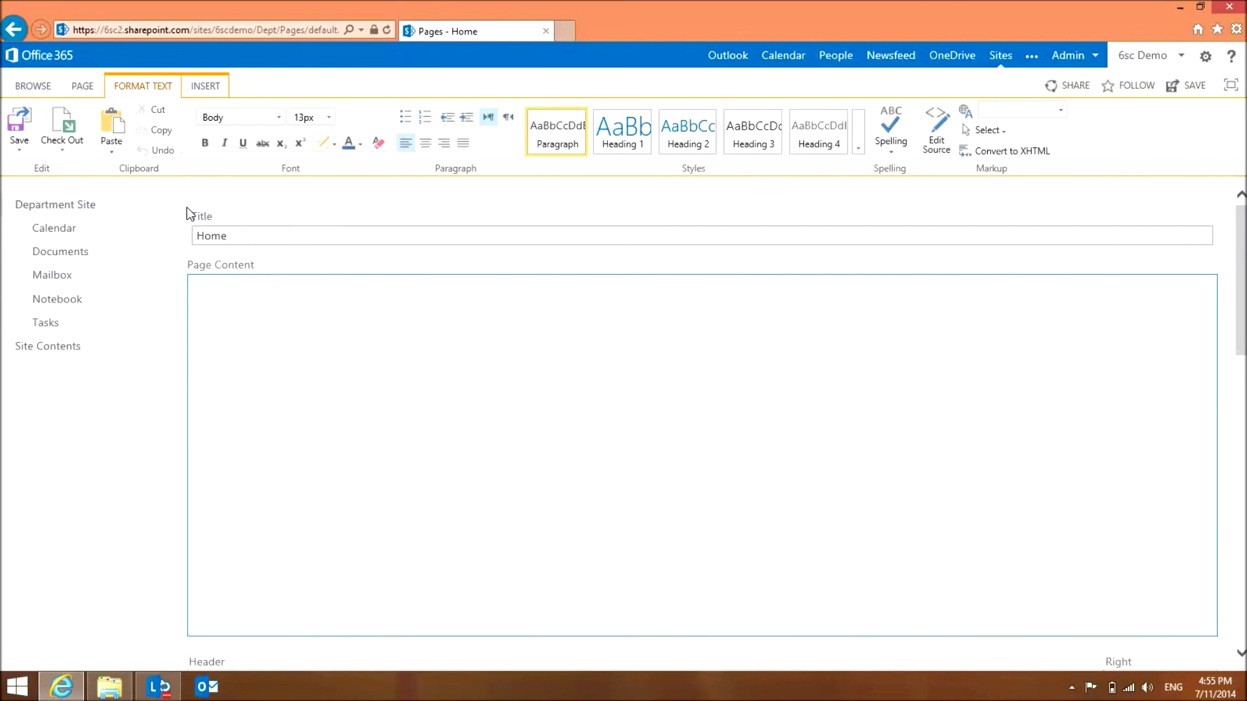
scroll(189, 211, down, 6)
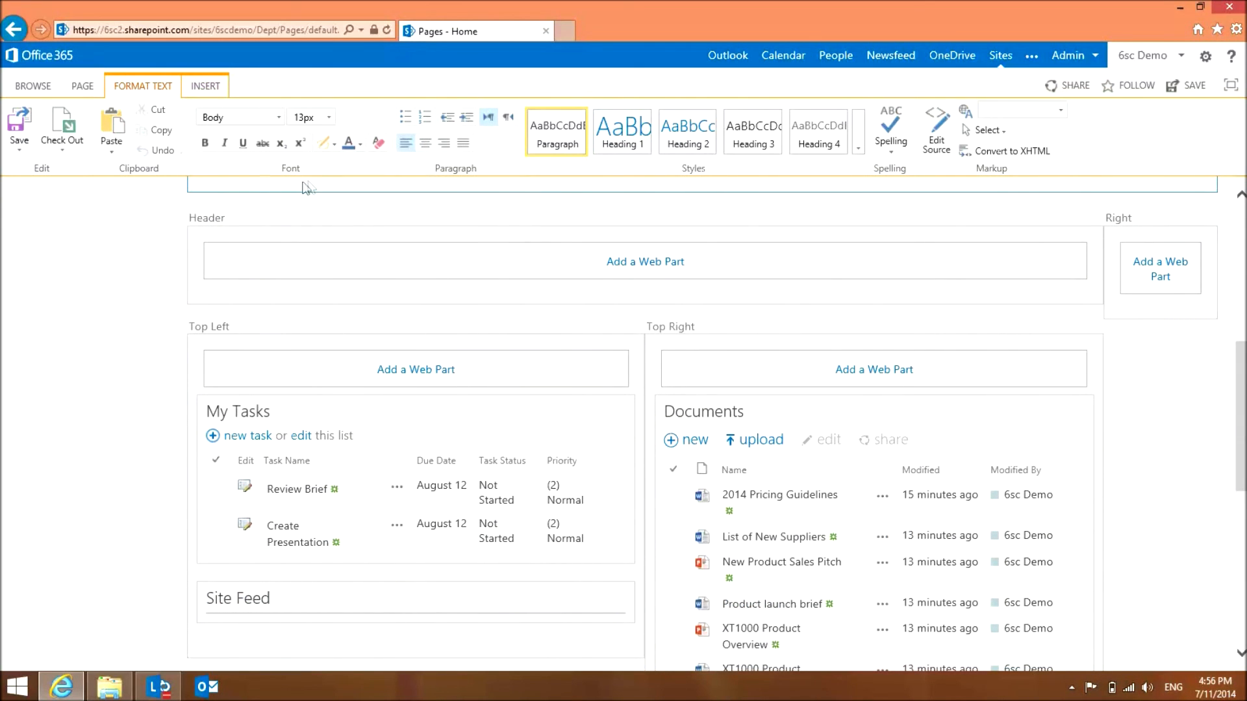
- View the web parts available for the Top Left zone, and close the selection without adding one
click(208, 86)
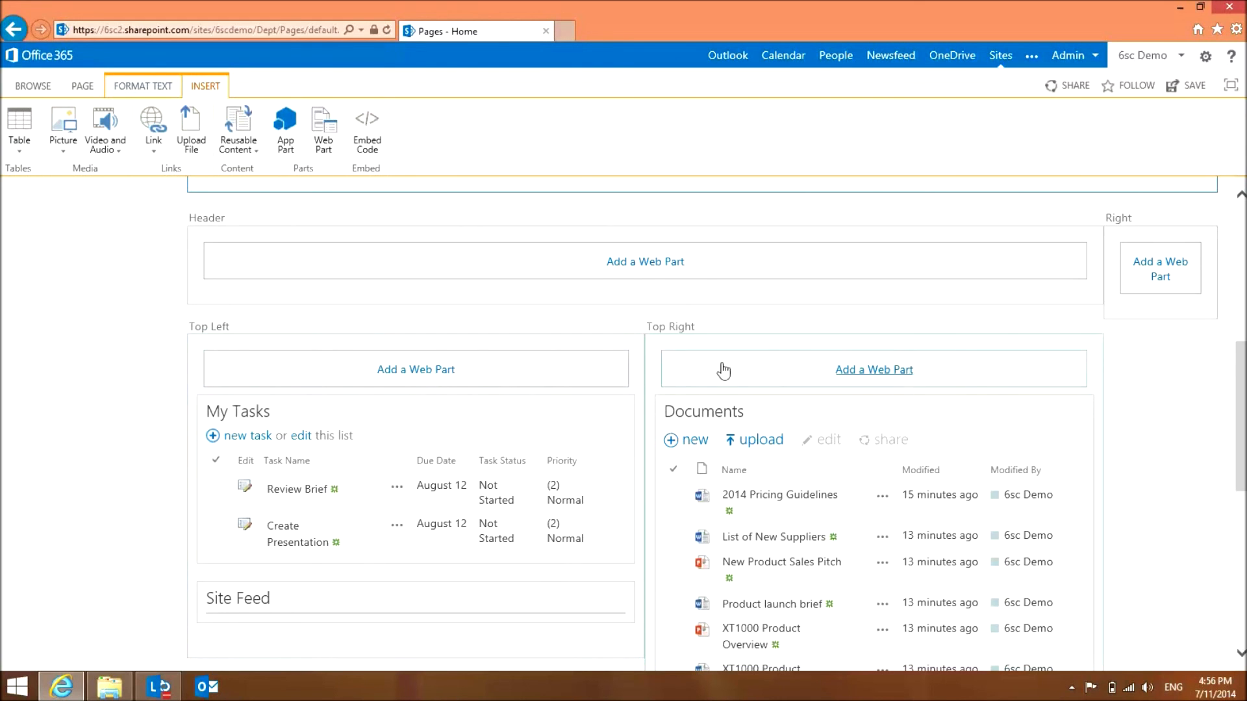
click(436, 378)
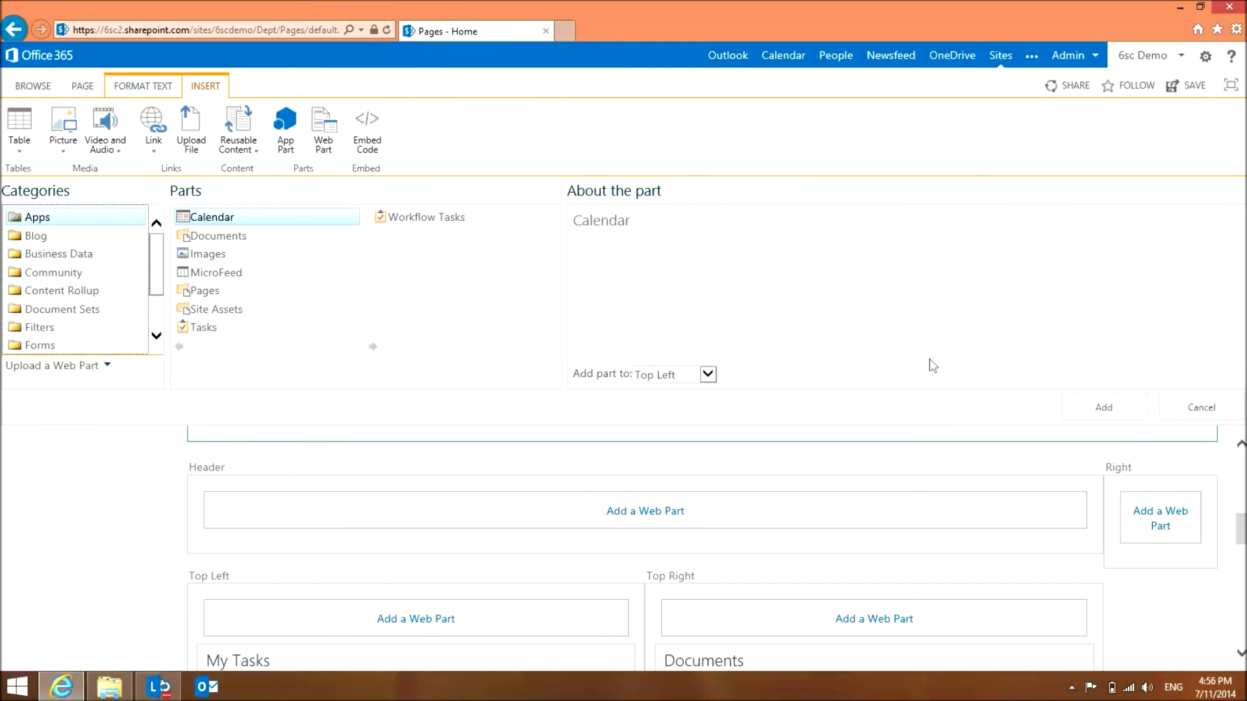
click(1201, 409)
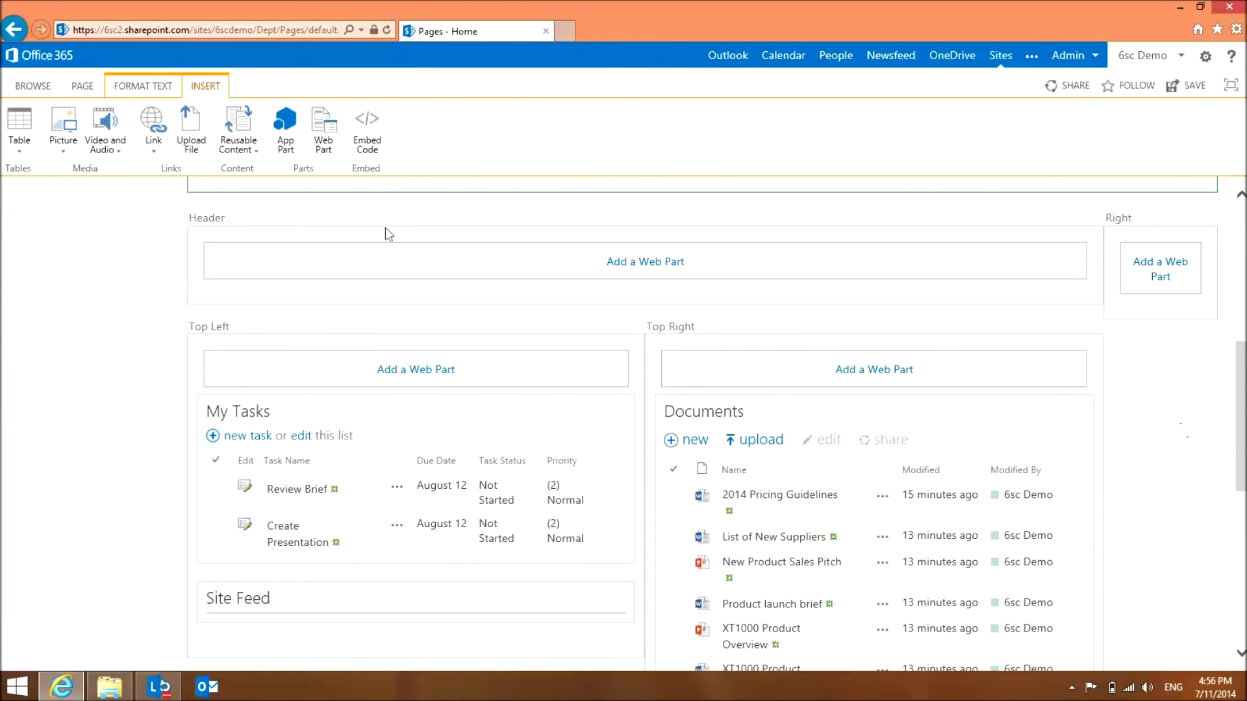
- Save the home page and leave editing mode
click(84, 90)
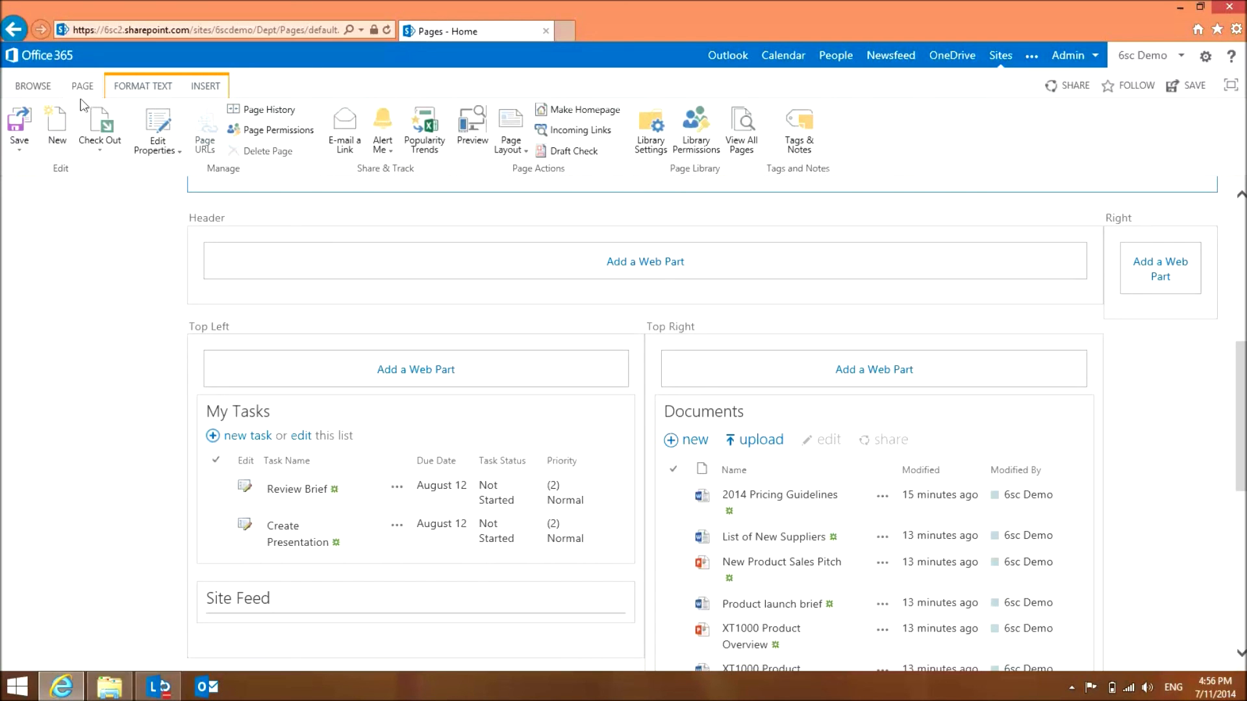
click(19, 137)
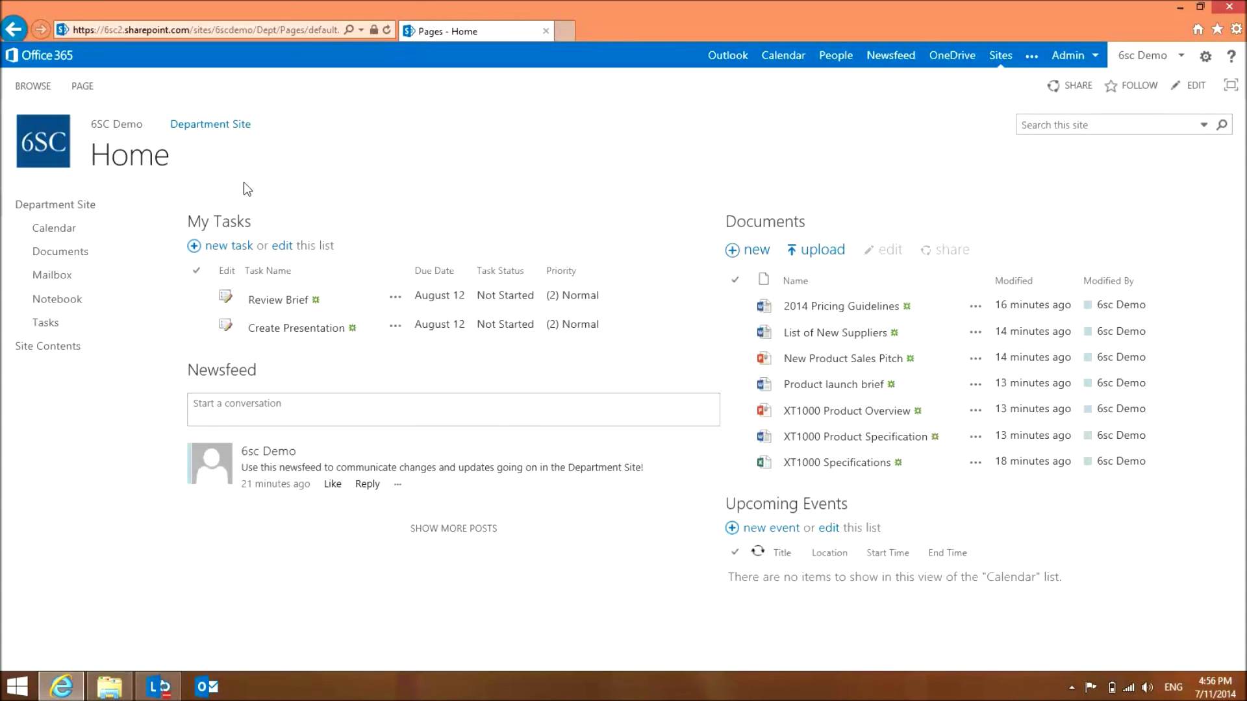
key(alt)
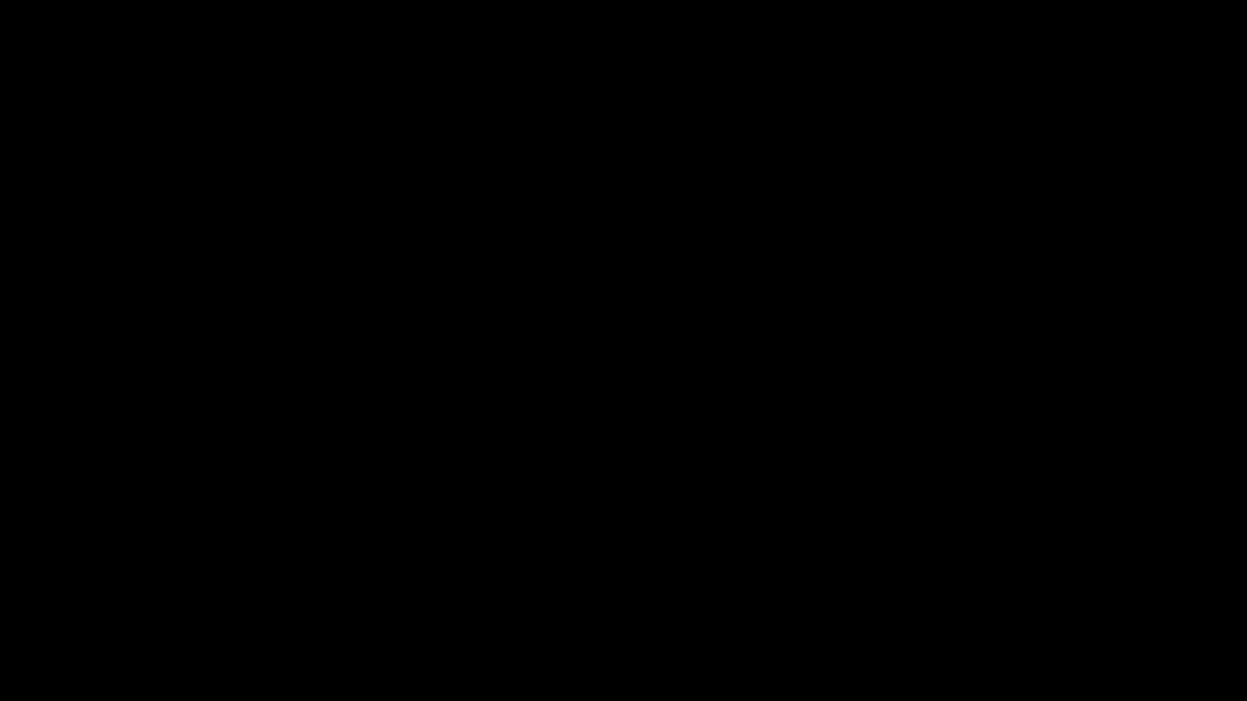